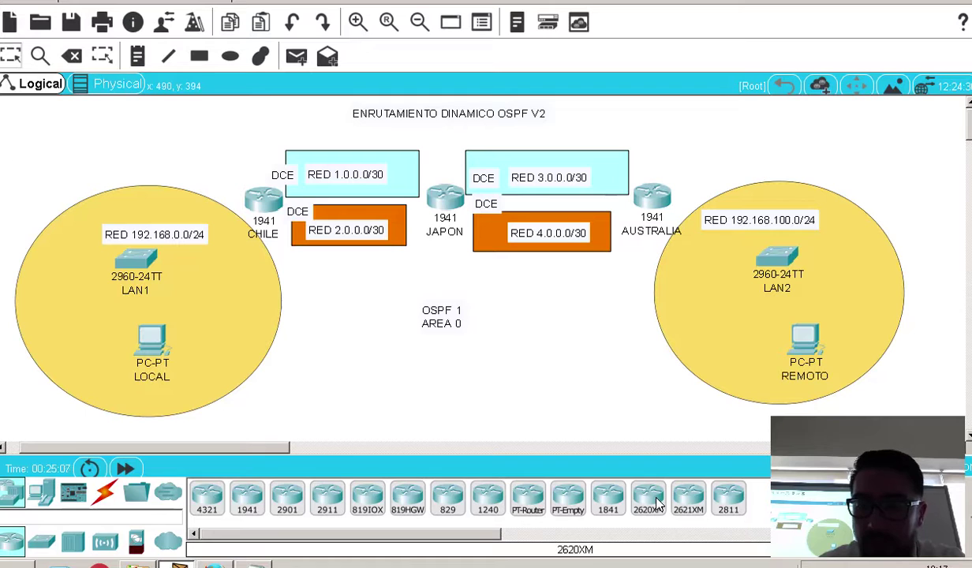
# Add a 2621XM and a 2620XM router to the empty area below the topology and view each one's physical modules
pyautogui.moveTo(685, 489); pyautogui.dragTo(554, 363)
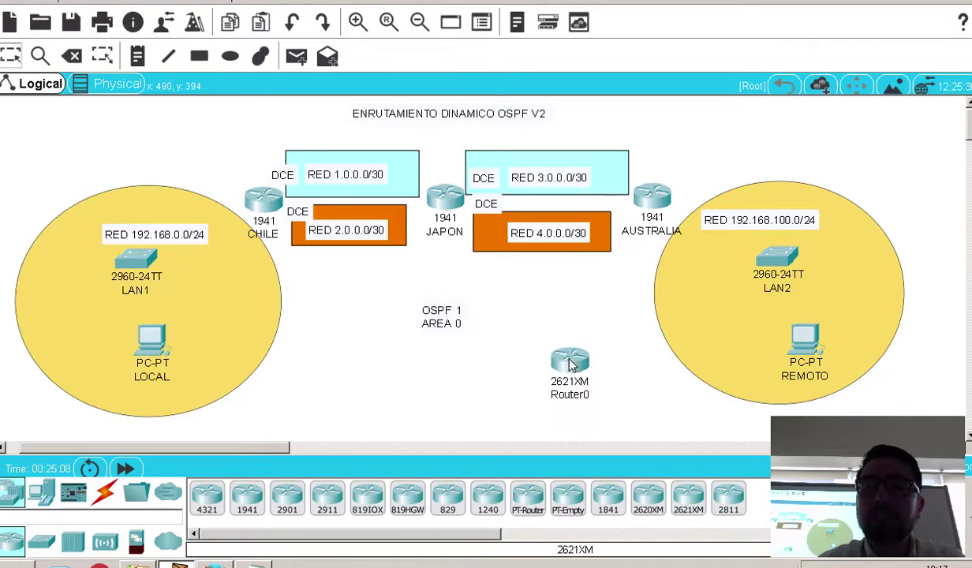
pyautogui.click(562, 359)
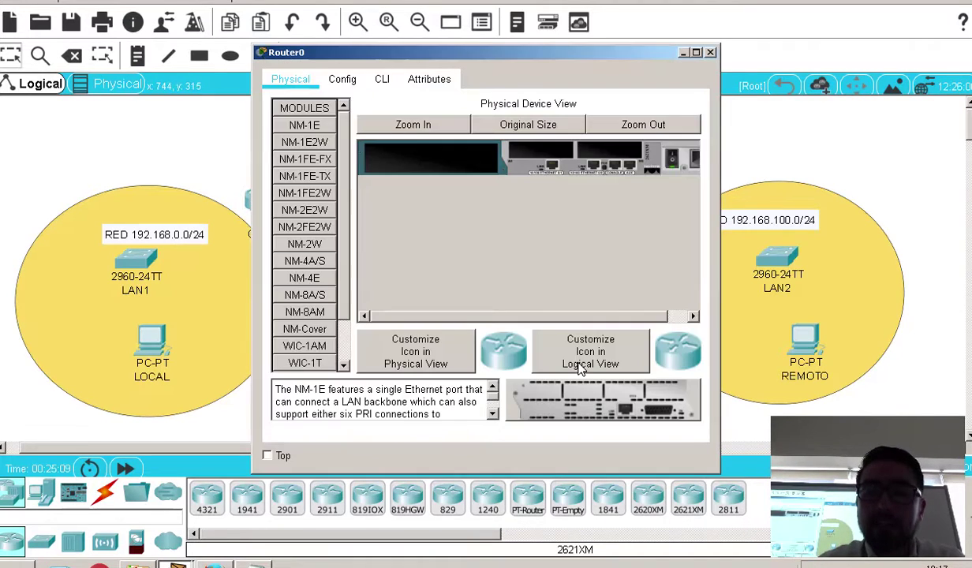
pyautogui.click(711, 52)
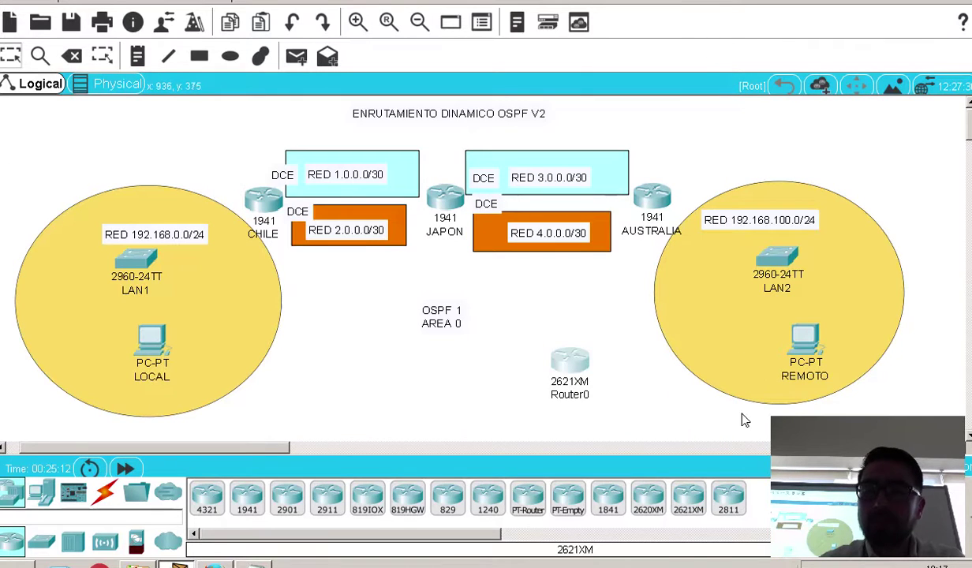
pyautogui.moveTo(654, 497); pyautogui.dragTo(616, 348)
pyautogui.click(615, 346)
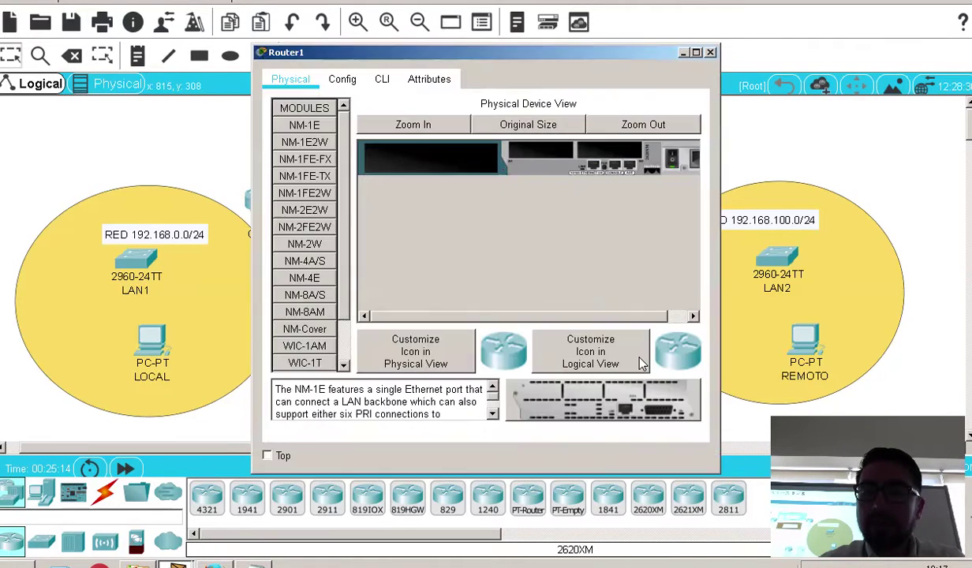
pyautogui.click(685, 52)
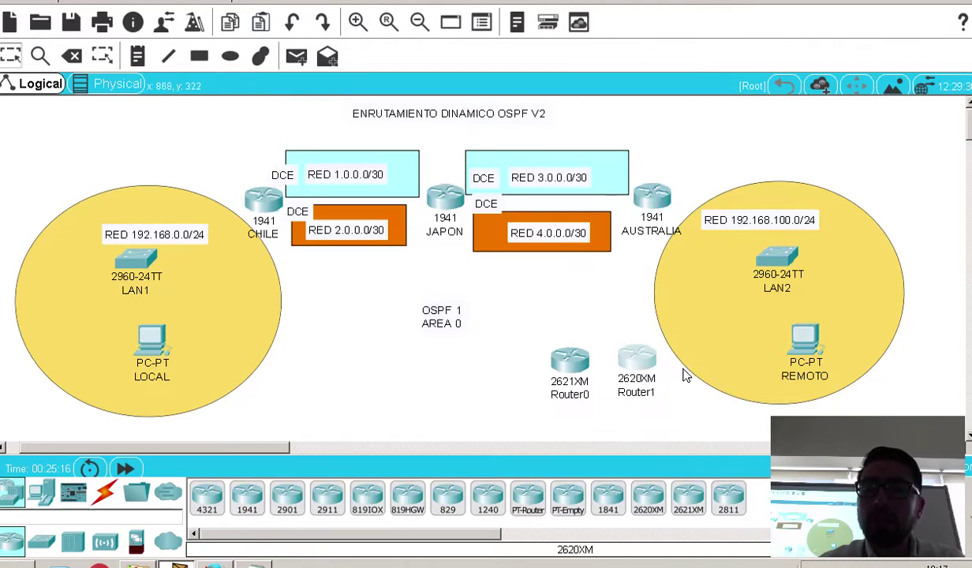
pyautogui.moveTo(587, 392)
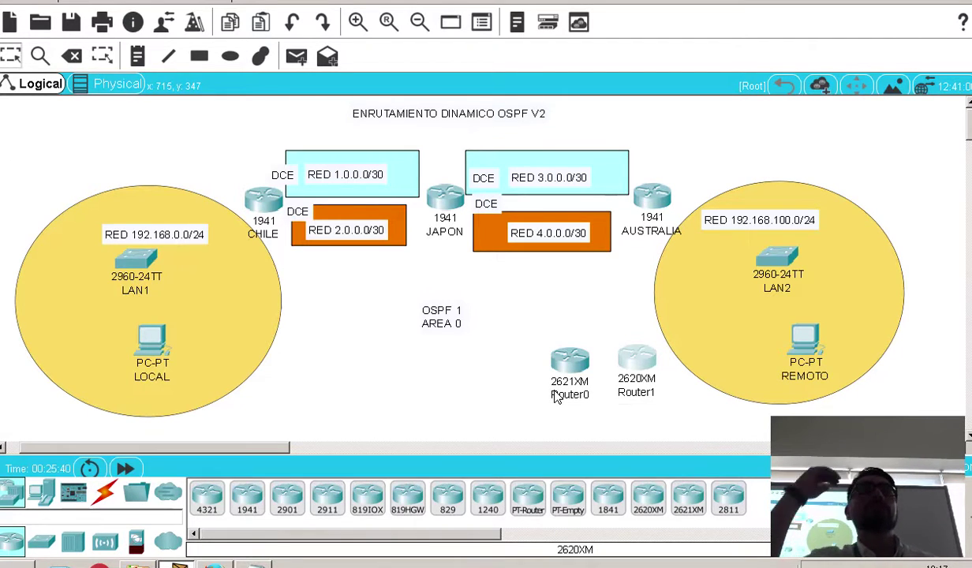
# Compare the physical slots and ports of the CHILE 1941 router with those of the 2620XM router
pyautogui.click(263, 199)
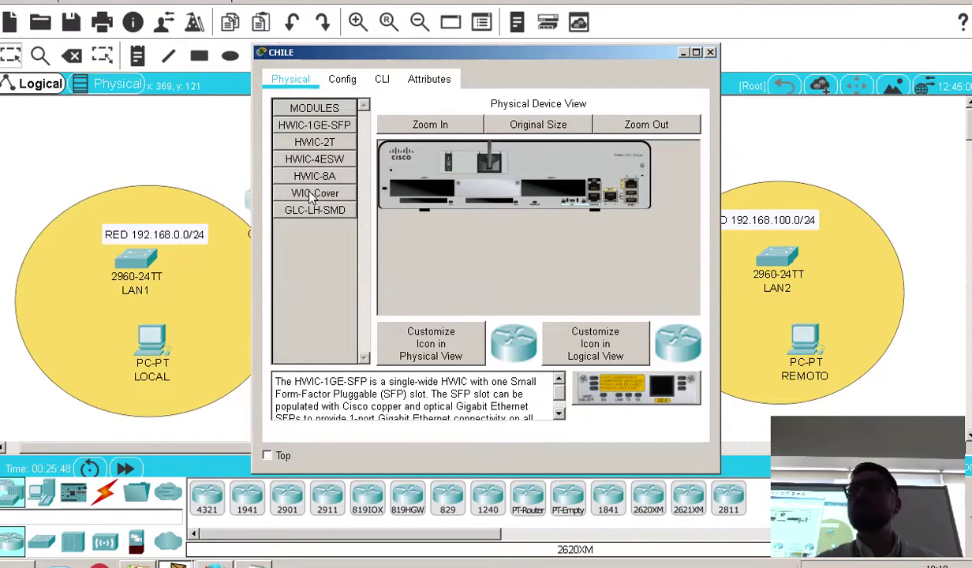
pyautogui.click(412, 129)
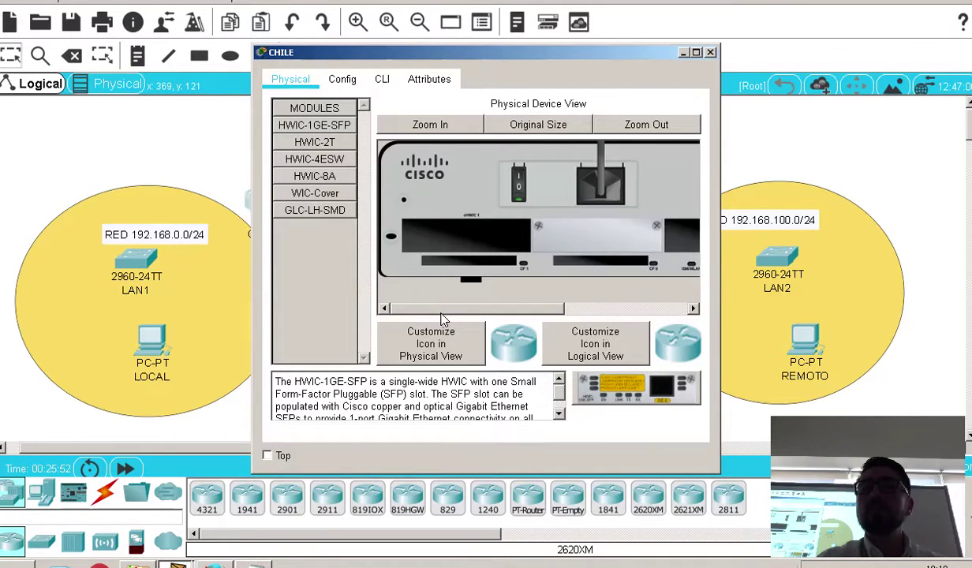
pyautogui.moveTo(438, 310); pyautogui.dragTo(509, 322)
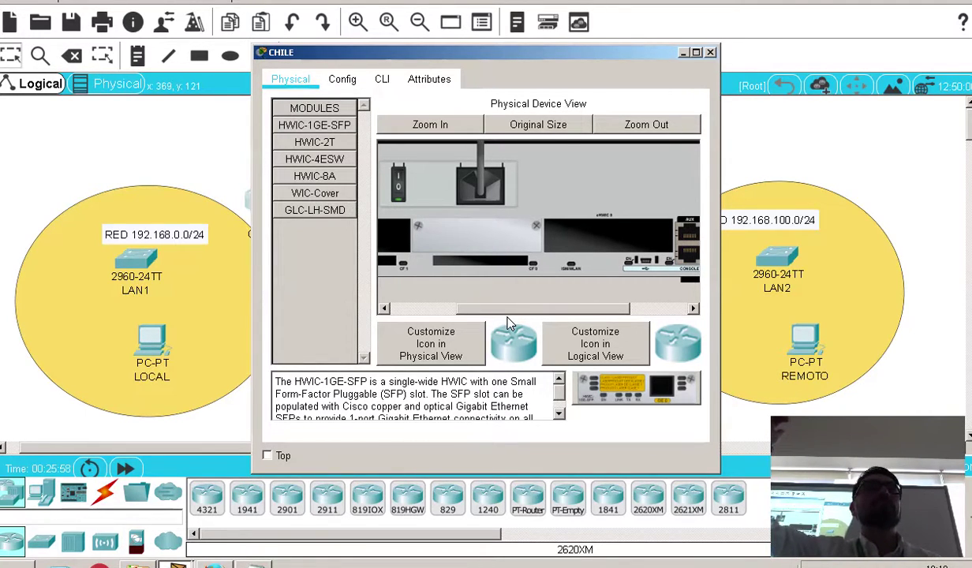
pyautogui.press('Escape')
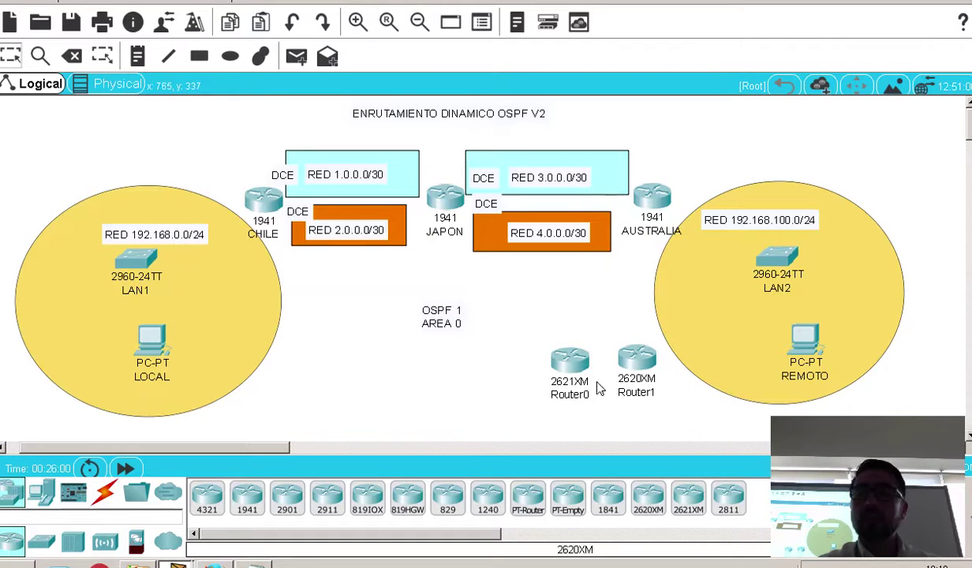
pyautogui.click(636, 364)
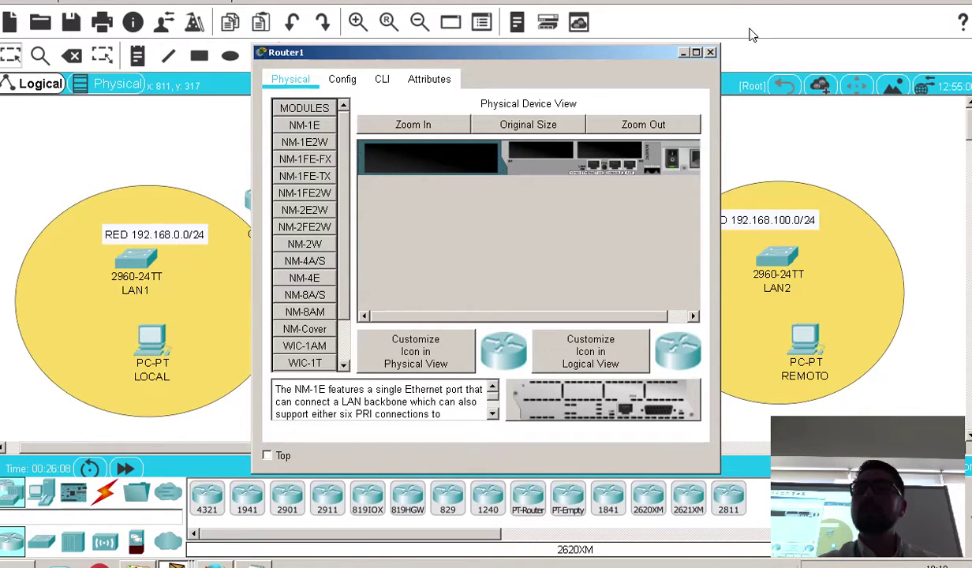
pyautogui.click(687, 53)
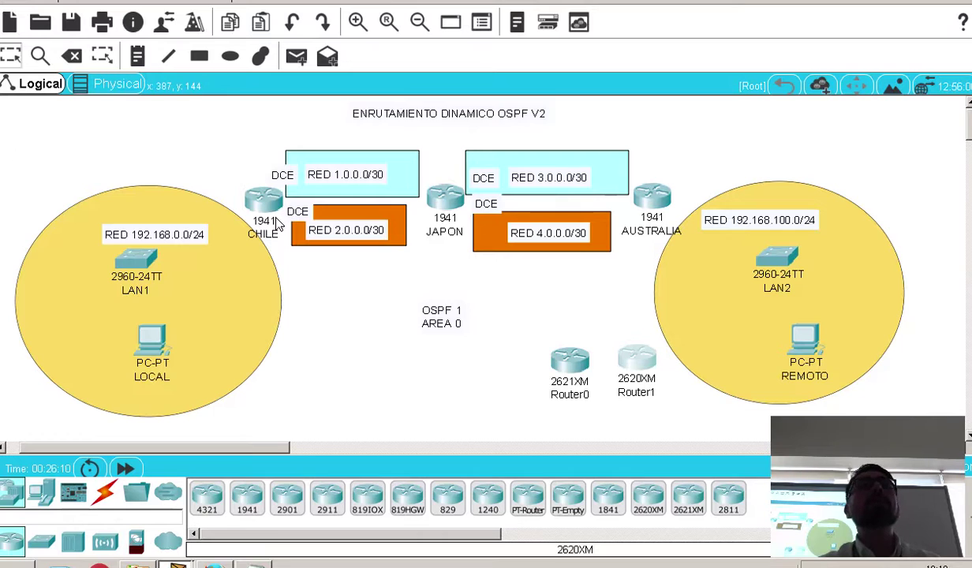
pyautogui.moveTo(277, 222)
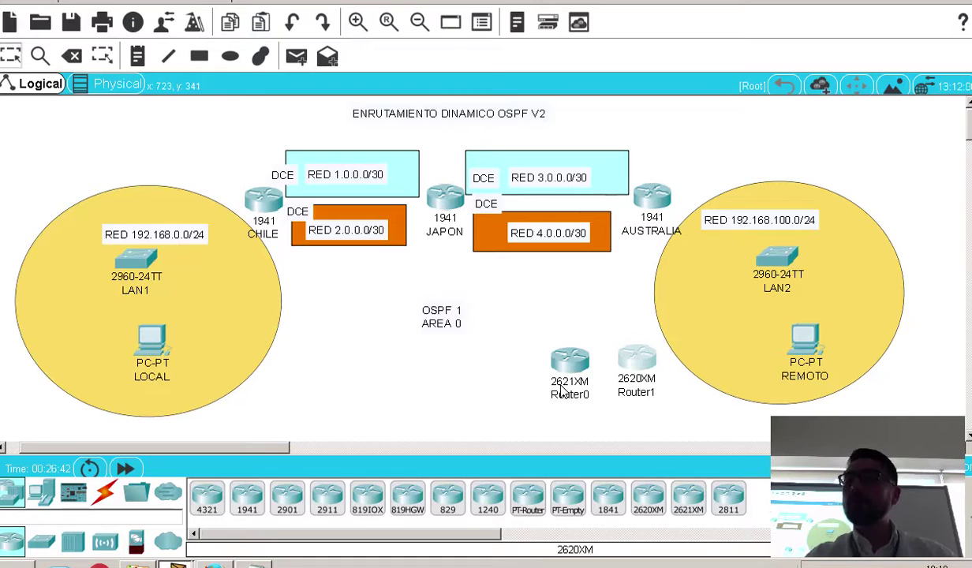
pyautogui.moveTo(565, 389)
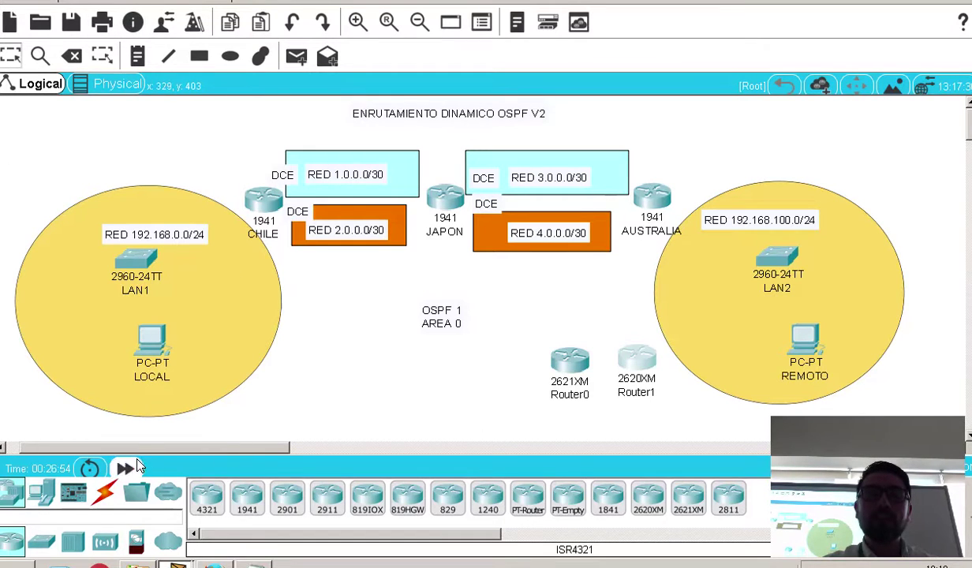
pyautogui.click(257, 201)
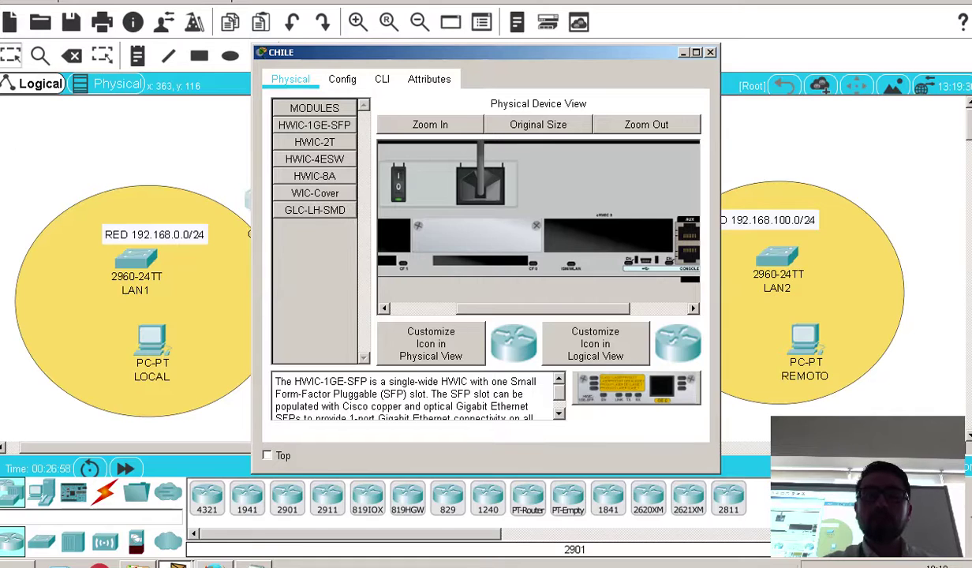
# Switch to Notepad and add the line "ISR" below the RIP and OSPF timing notes
pyautogui.click(263, 565)
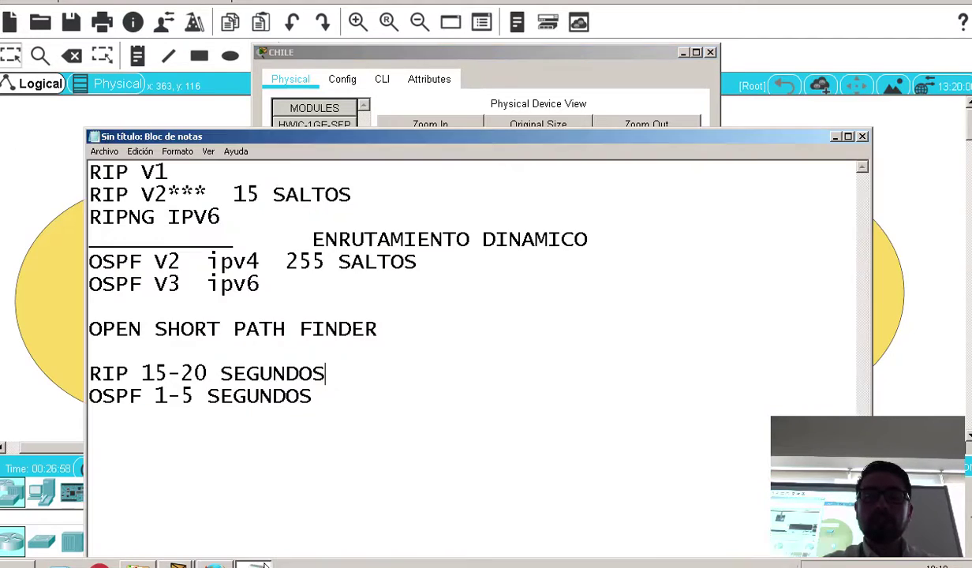
pyautogui.click(354, 425)
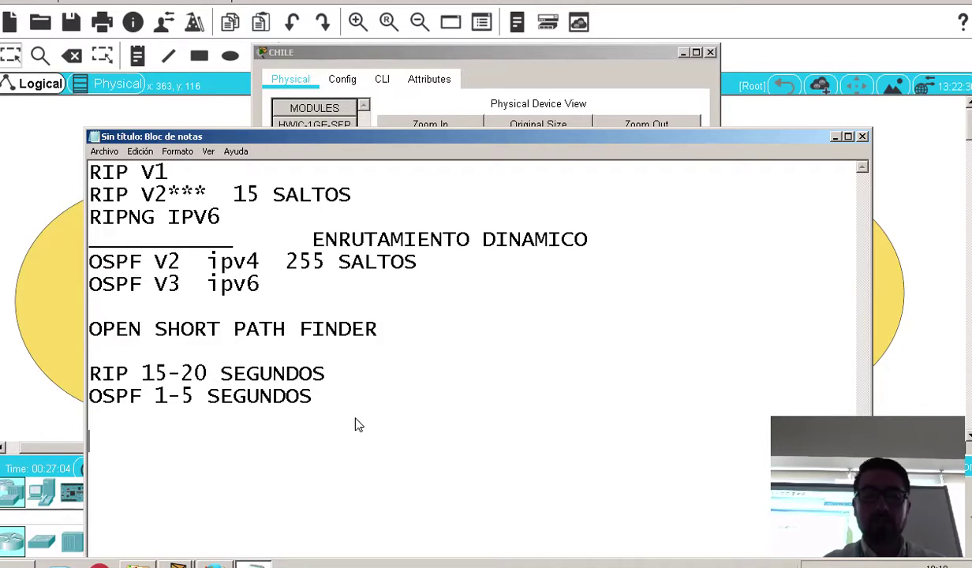
pyautogui.press('Return')
pyautogui.press('Return')
pyautogui.write('ISR')
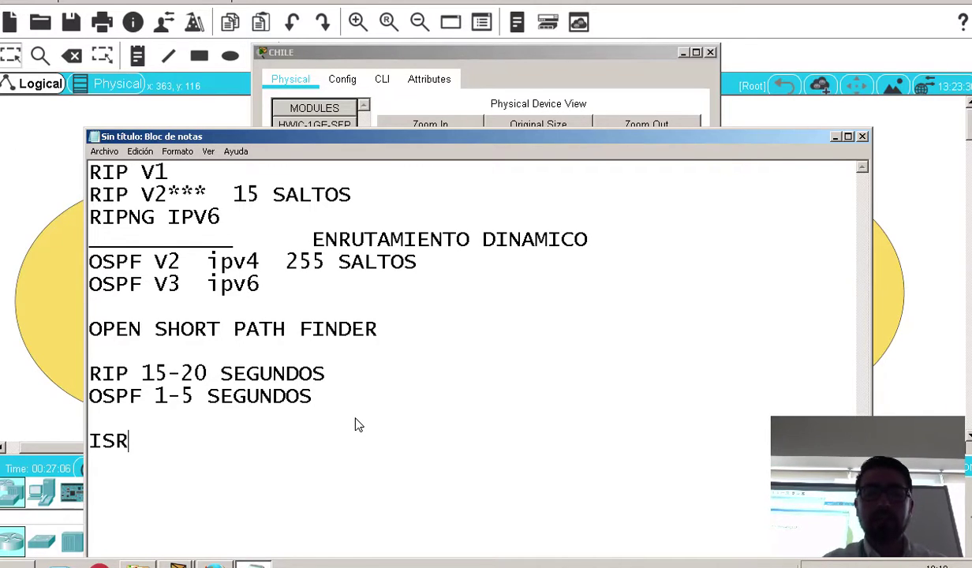
pyautogui.press('Return')
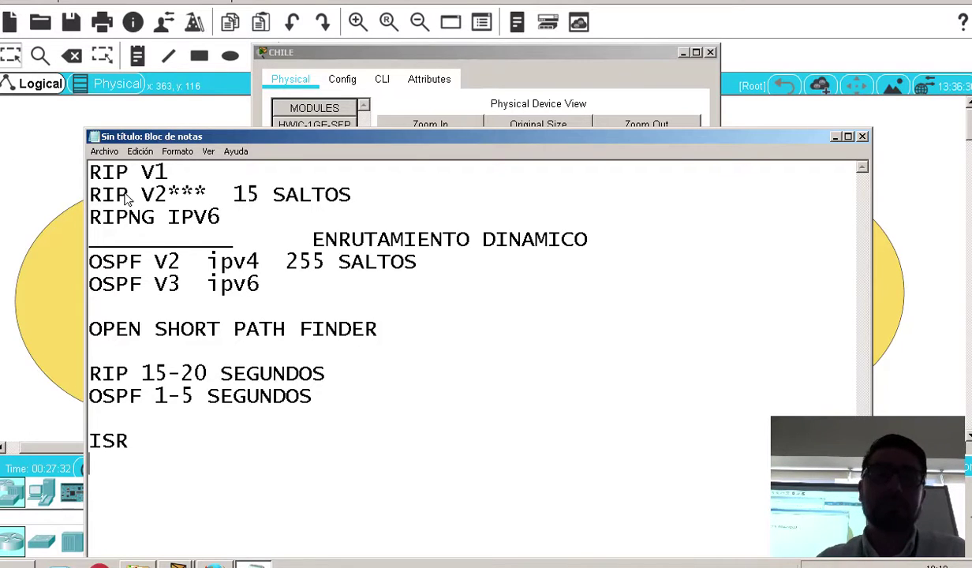
# Return to Packet Tracer and examine an enlarged physical view of the 2621XM router
pyautogui.click(60, 115)
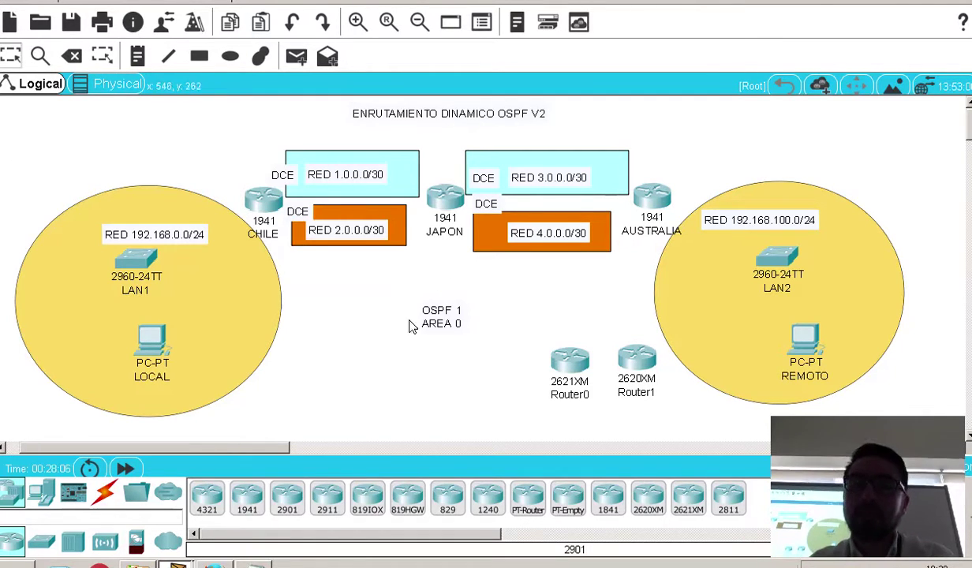
pyautogui.click(568, 359)
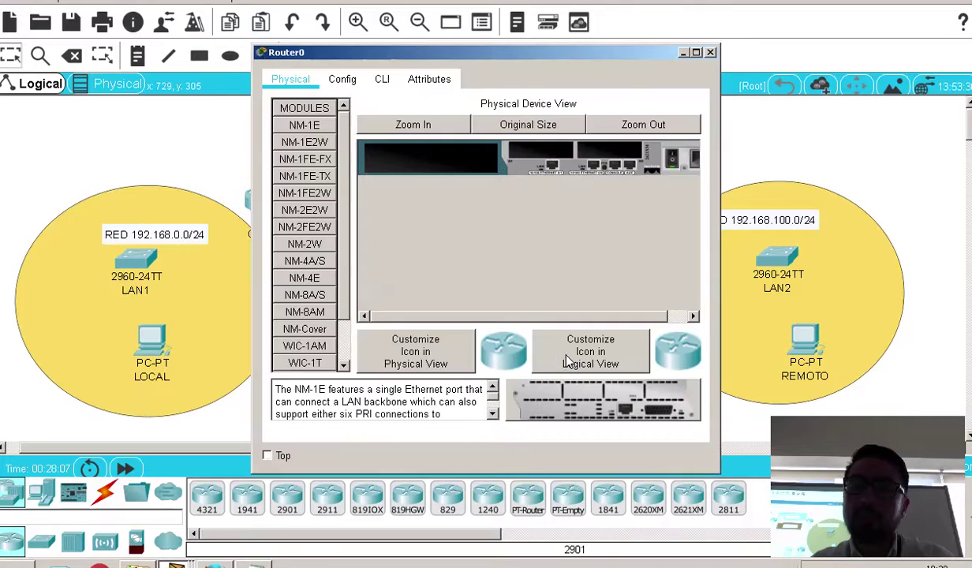
pyautogui.click(464, 128)
pyautogui.moveTo(510, 318); pyautogui.dragTo(474, 311)
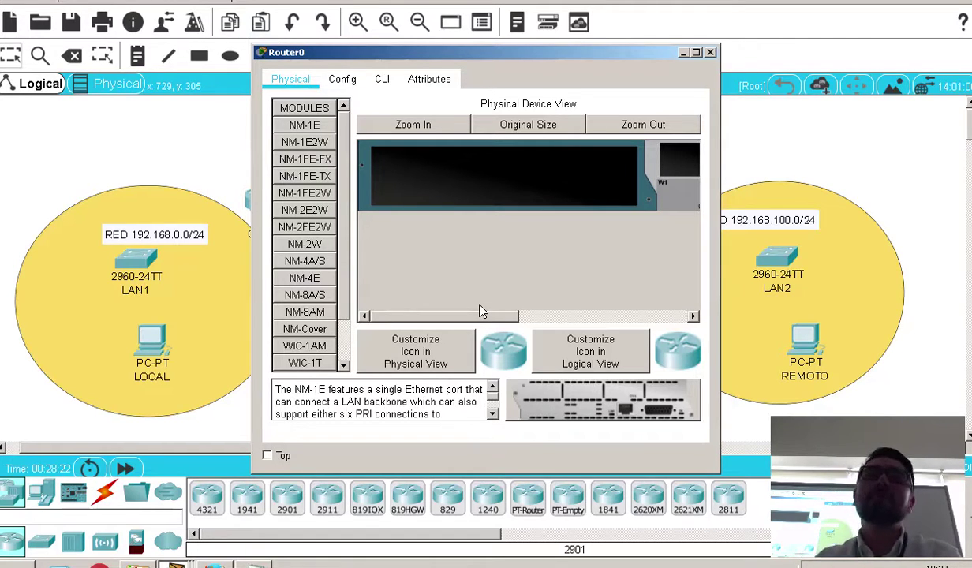
pyautogui.click(189, 155)
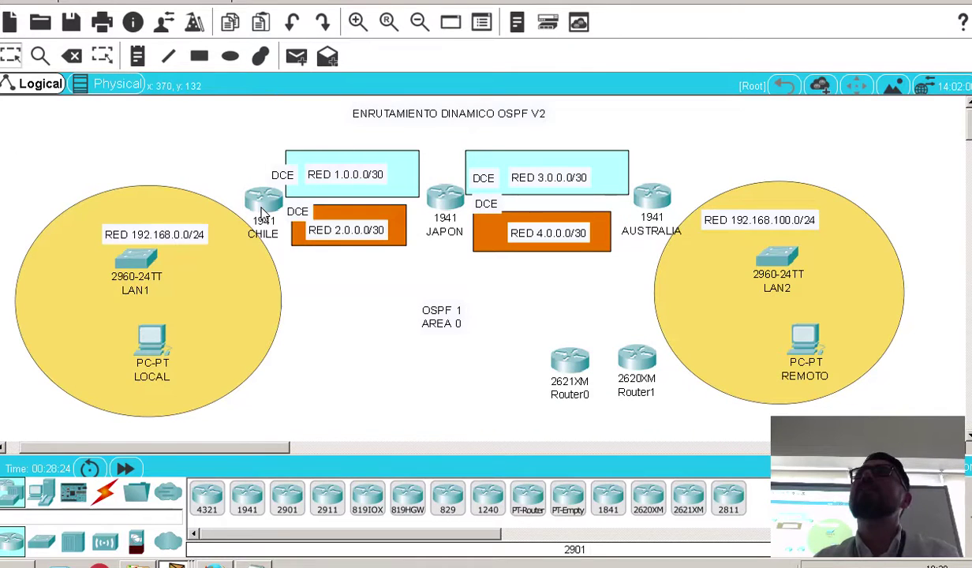
pyautogui.moveTo(262, 213)
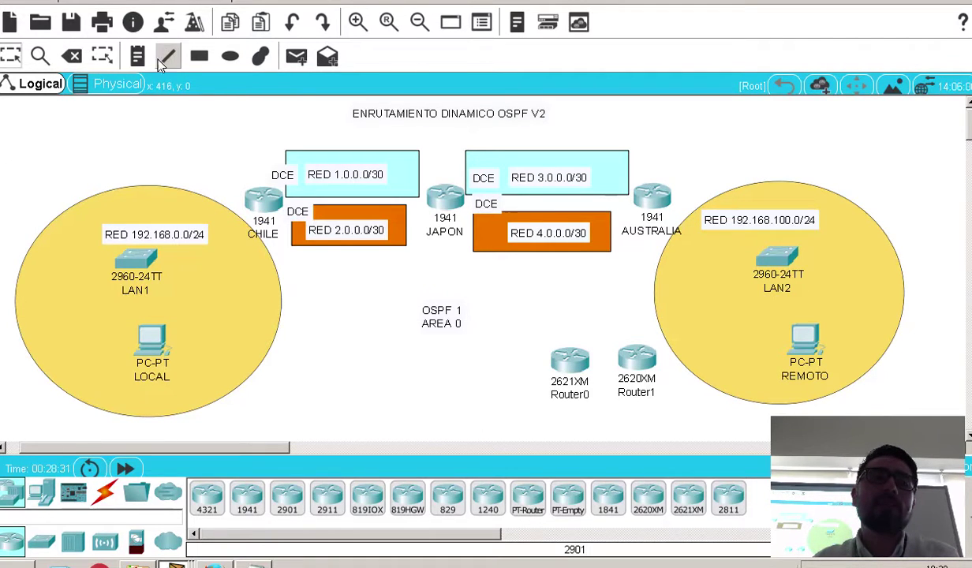
# Delete the 2621XM and 2620XM routers from the workspace and save the topology
pyautogui.click(72, 55)
pyautogui.click(544, 356)
pyautogui.click(620, 369)
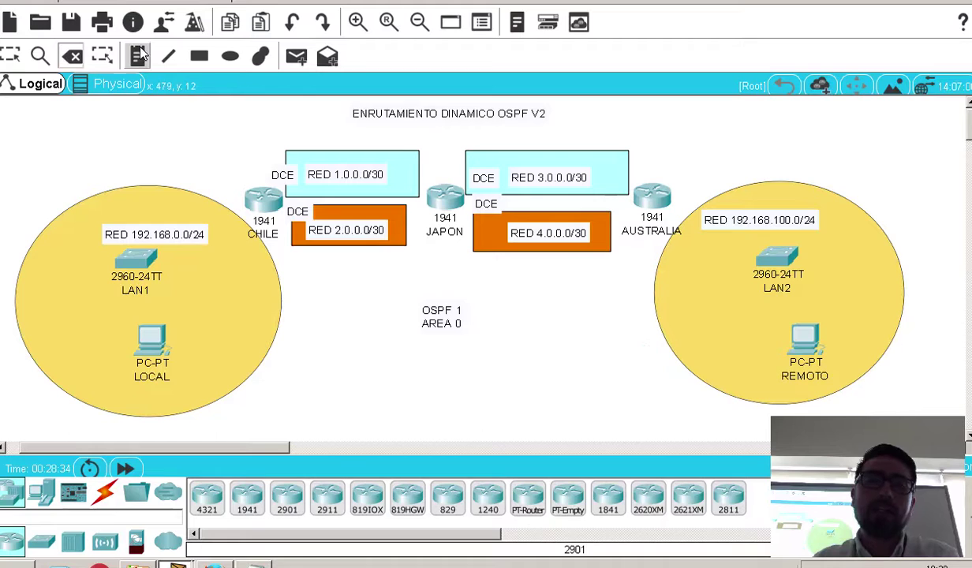
pyautogui.click(70, 24)
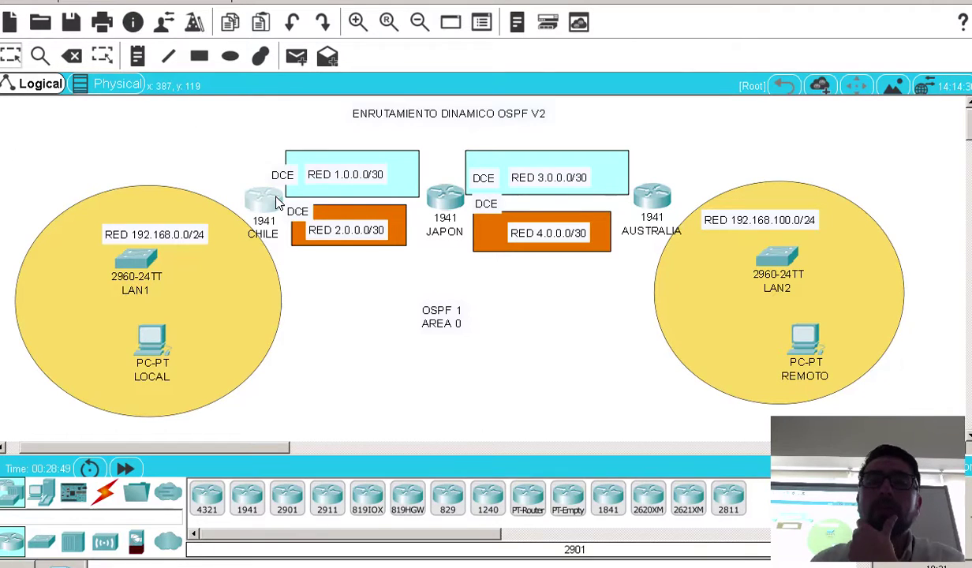
# Review the CHILE router's attributes, including its cost, rack units and wattage
pyautogui.click(263, 199)
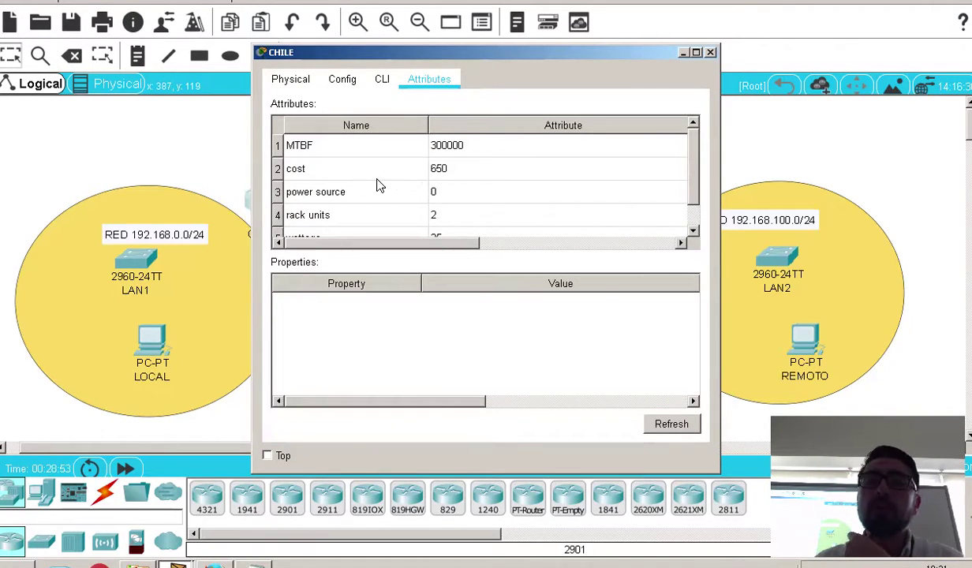
pyautogui.click(460, 169)
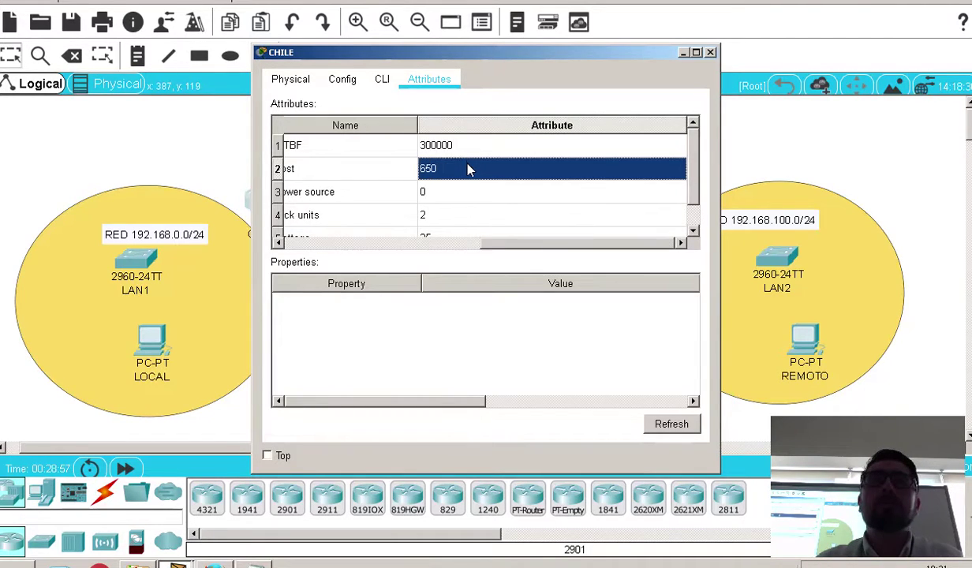
pyautogui.scroll(-1, 468, 171)
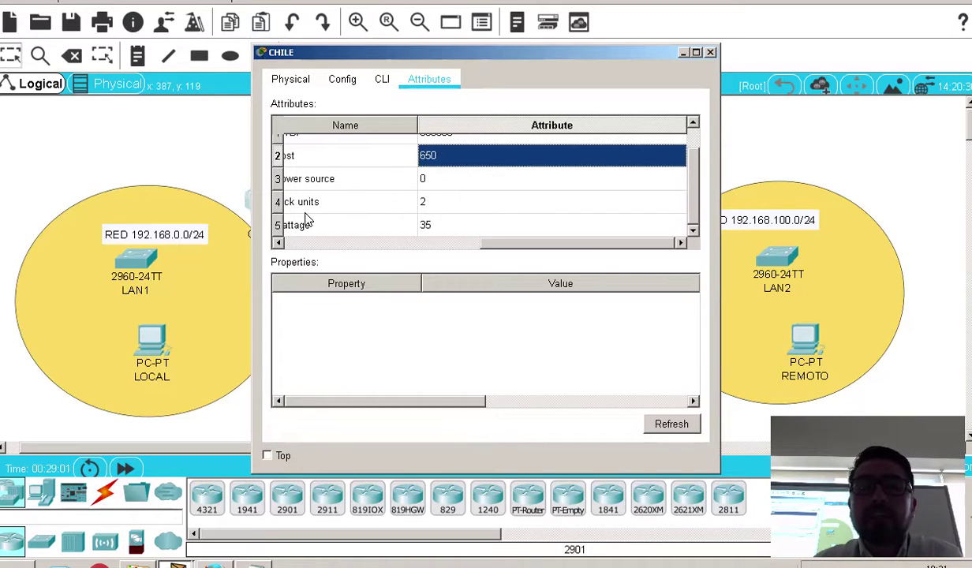
pyautogui.click(443, 205)
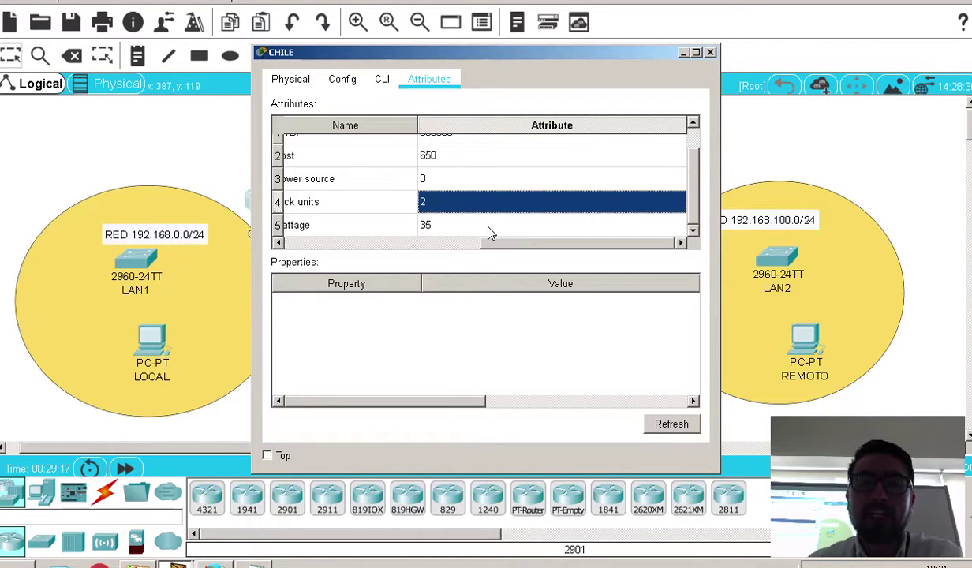
pyautogui.click(474, 163)
pyautogui.scroll(1, 477, 165)
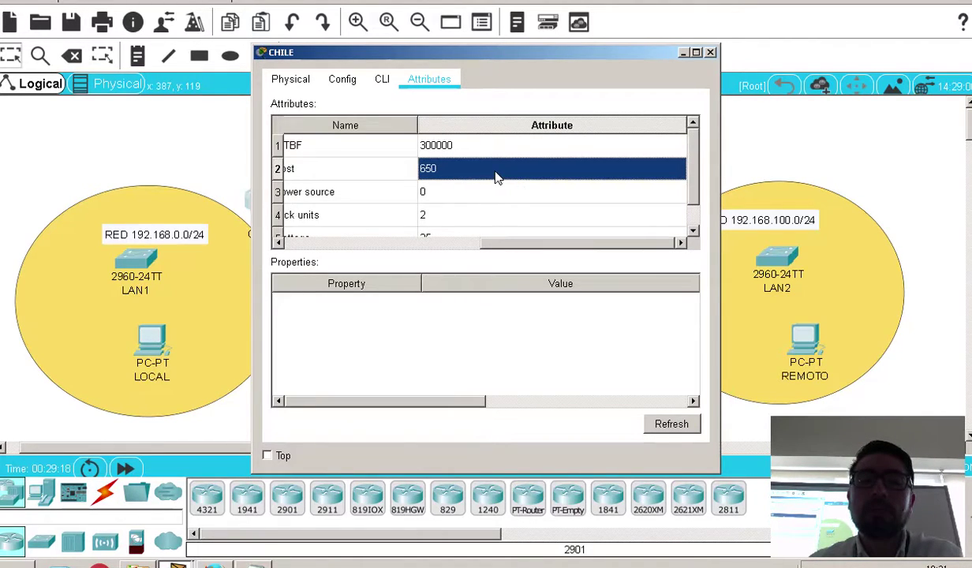
pyautogui.click(711, 52)
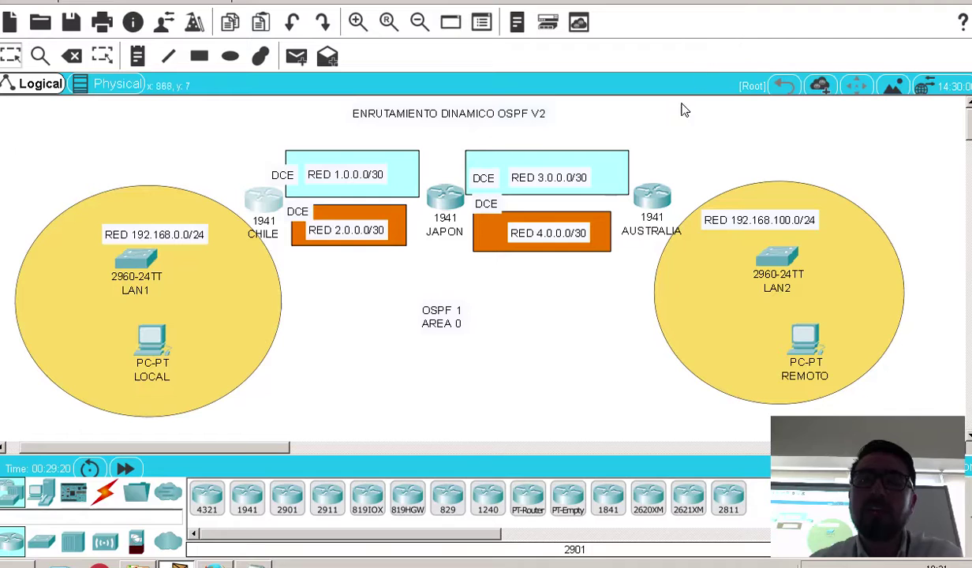
# Review the JAPON router's attributes, from MTBF and cost through wattage
pyautogui.click(438, 195)
pyautogui.click(426, 80)
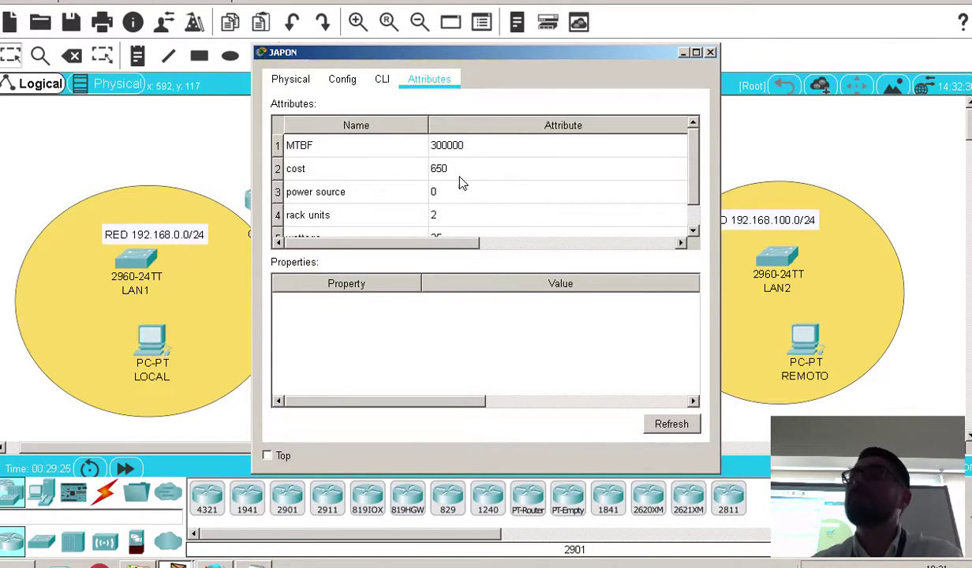
pyautogui.scroll(-1, 408, 184)
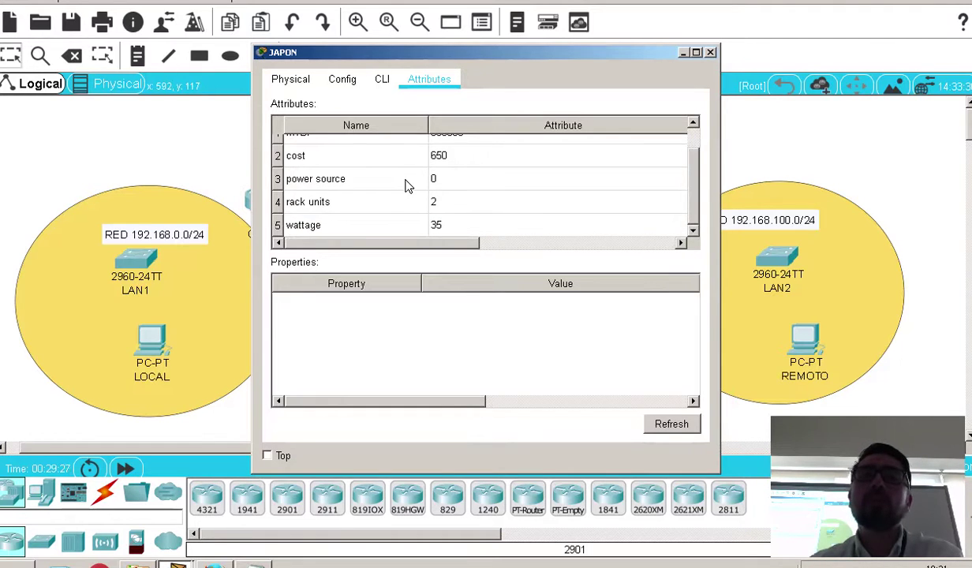
pyautogui.scroll(1, 406, 182)
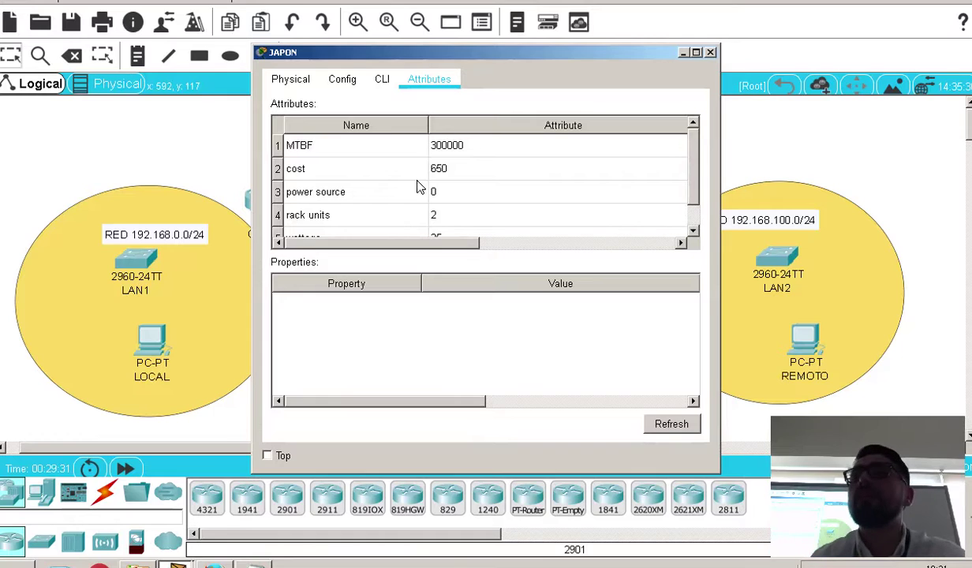
# Close the JAPON router and place a Server-PT device in the workspace beside the OSPF 1 AREA 0 label
pyautogui.click(711, 52)
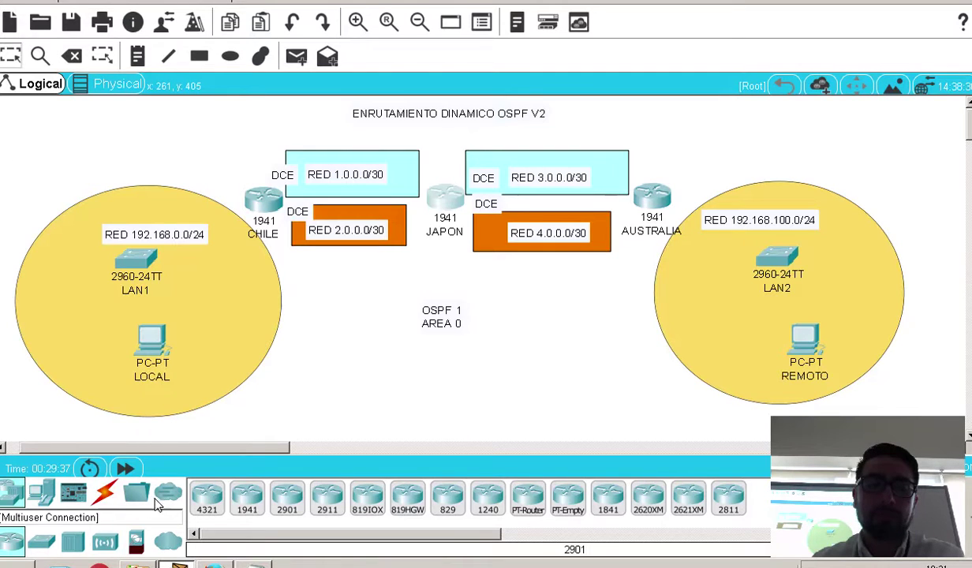
pyautogui.click(41, 494)
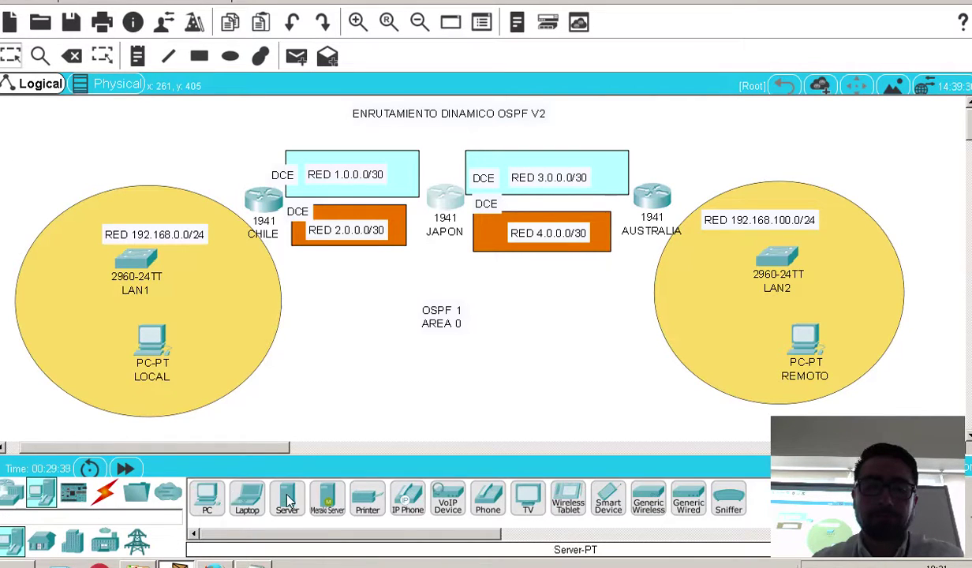
pyautogui.moveTo(288, 500); pyautogui.dragTo(364, 347)
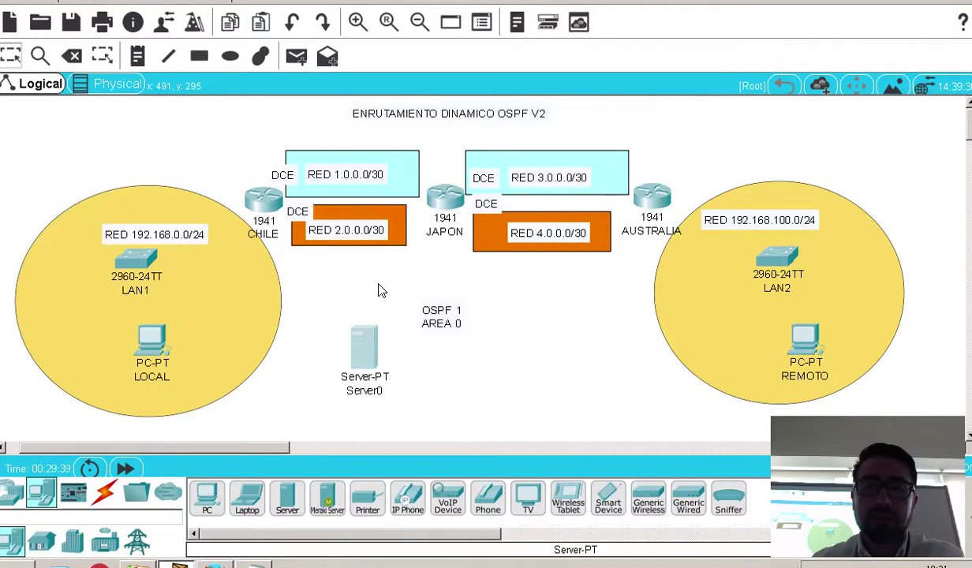
# Review the server's attributes, from MTBF and cost through rack units and wattage
pyautogui.doubleClick(364, 348)
pyautogui.click(678, 128)
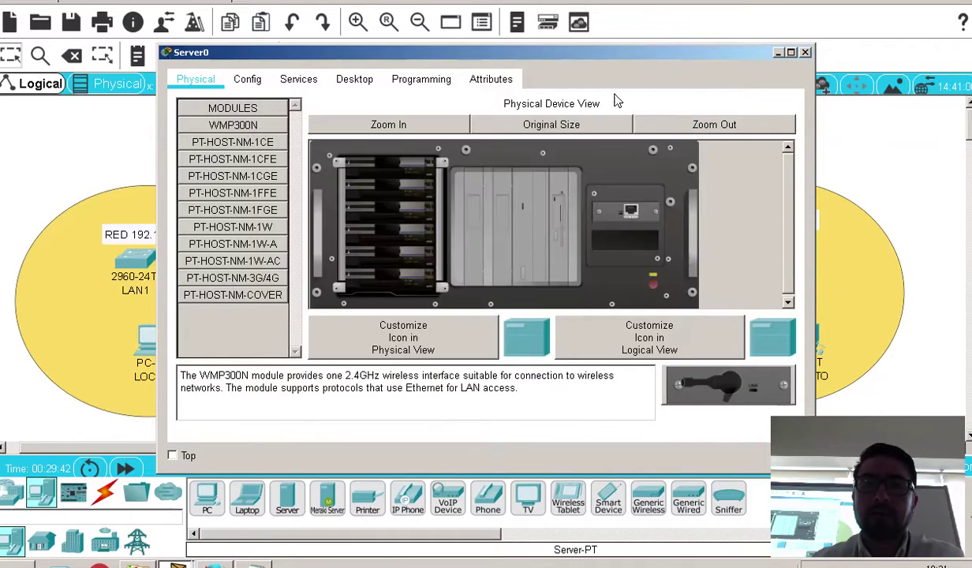
pyautogui.click(482, 79)
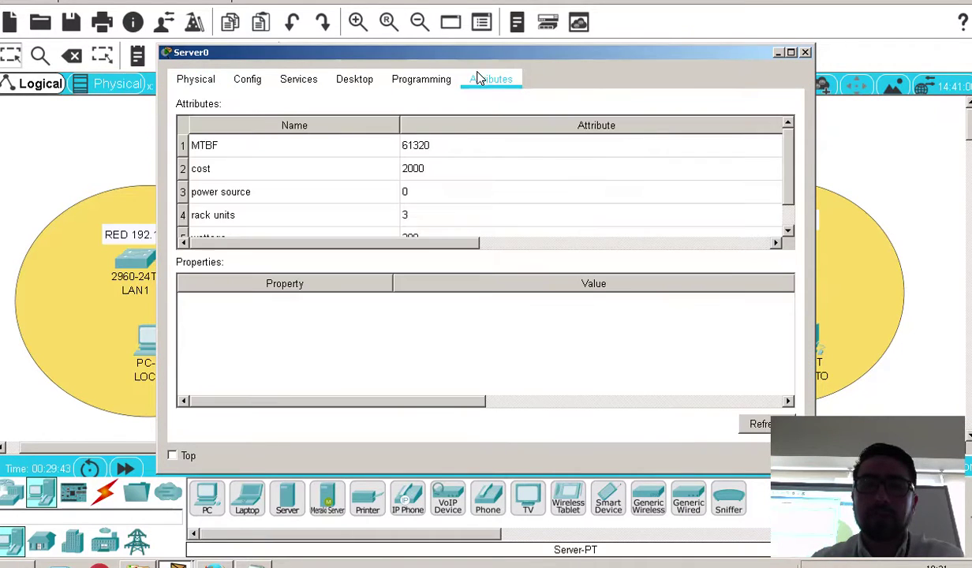
pyautogui.click(805, 53)
pyautogui.doubleClick(368, 349)
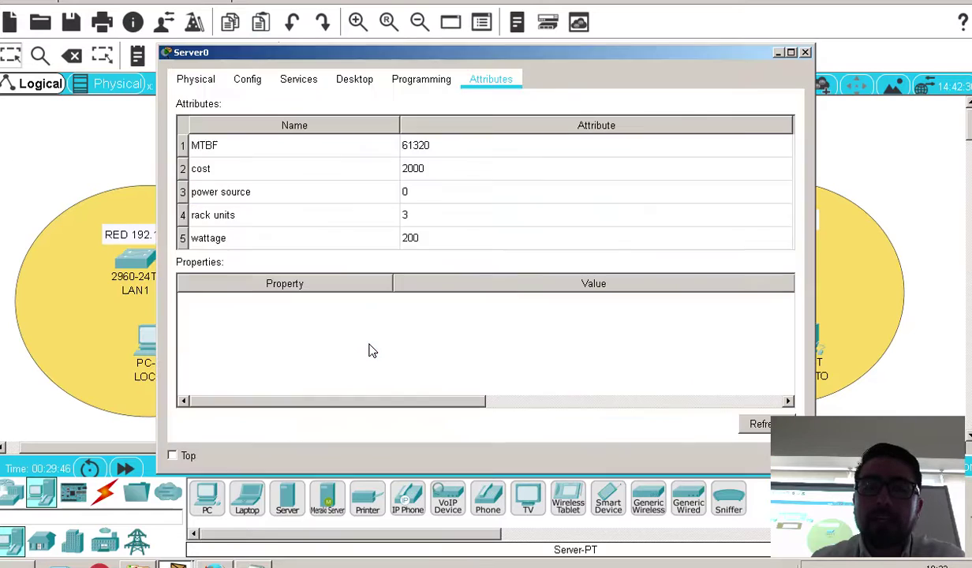
pyautogui.click(201, 32)
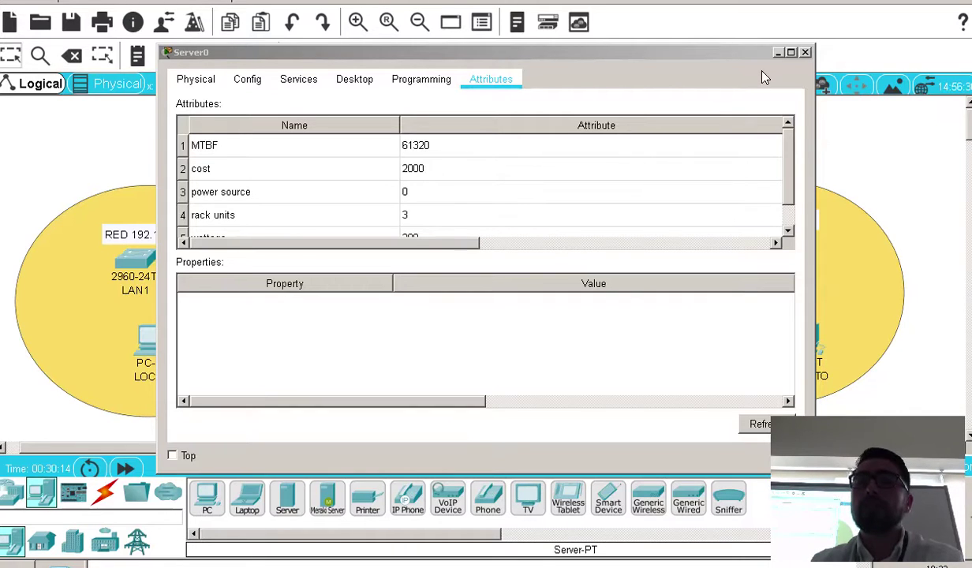
# Close the server's attributes and delete the server from the workspace
pyautogui.click(805, 53)
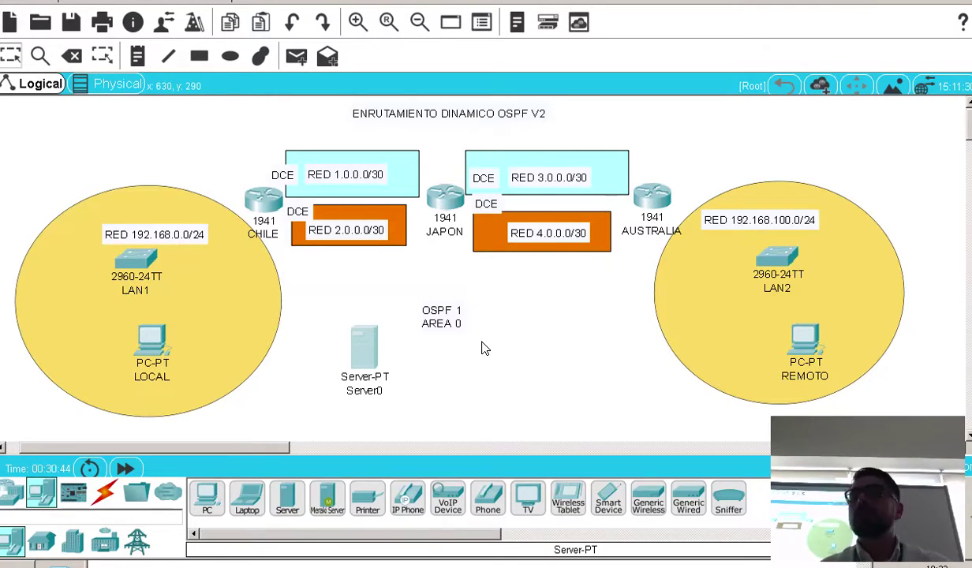
pyautogui.click(69, 56)
pyautogui.click(502, 288)
pyautogui.click(363, 355)
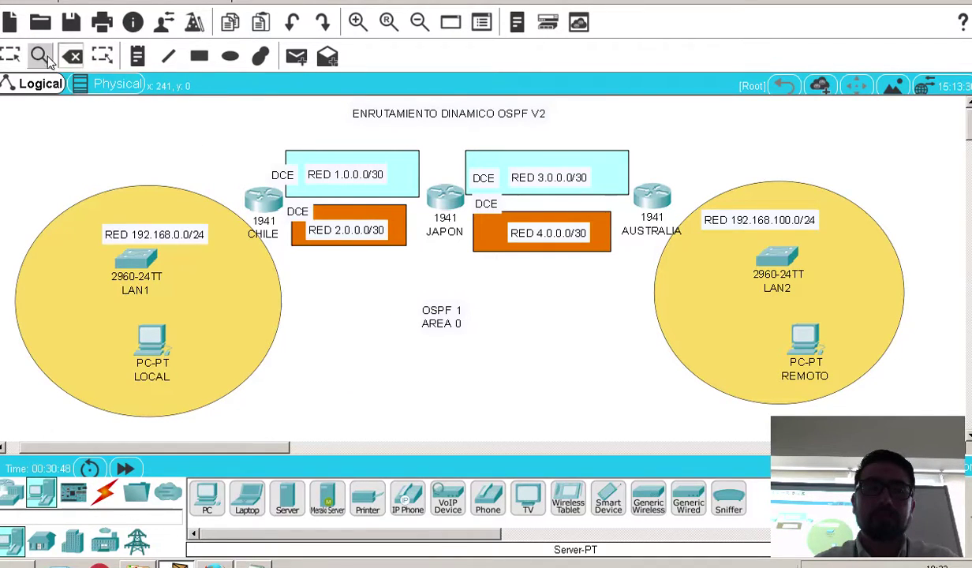
pyautogui.click(9, 55)
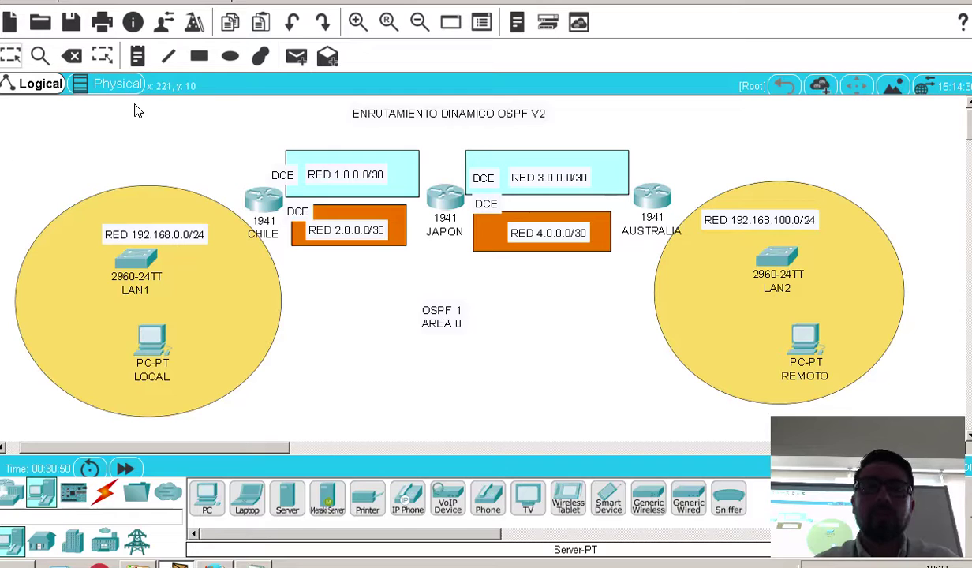
pyautogui.click(456, 310)
pyautogui.write('1')
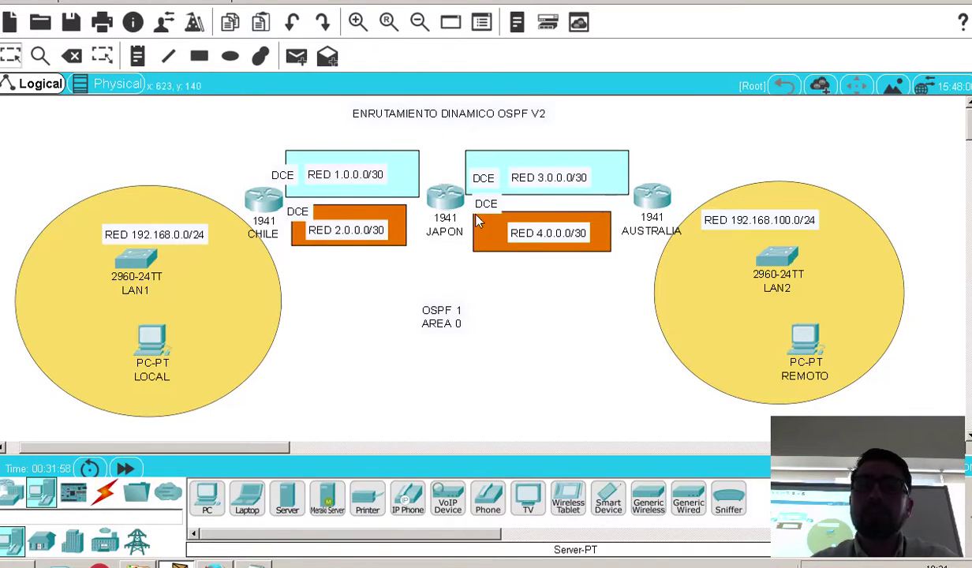
# Power off the CHILE router and install a WIC-Cover in its empty eHWIC 1 slot
pyautogui.moveTo(436, 205)
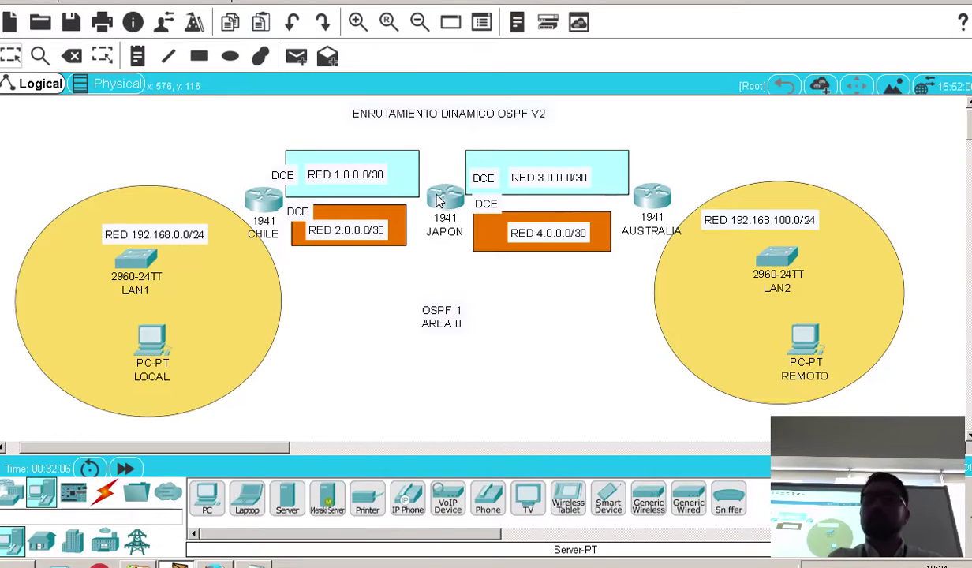
pyautogui.click(260, 199)
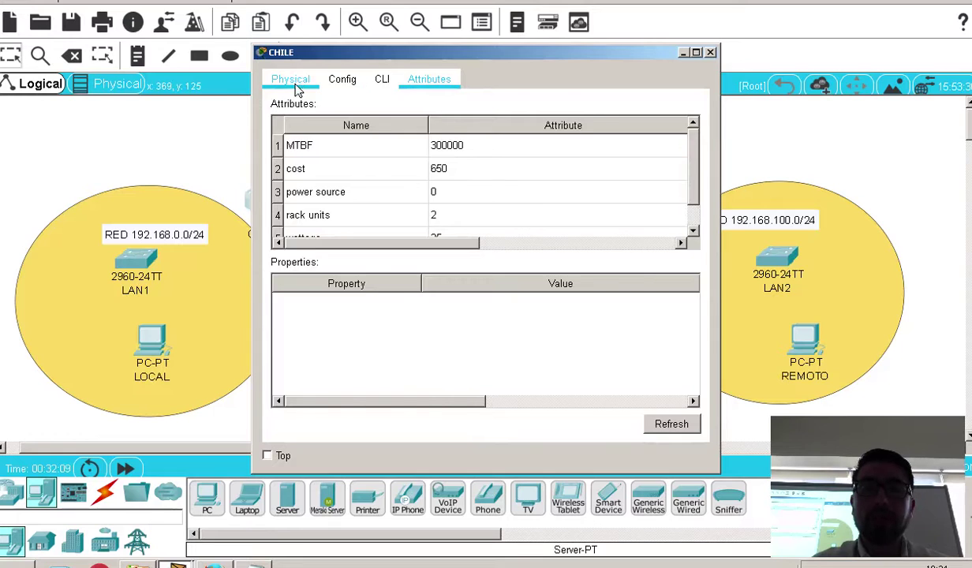
pyautogui.click(291, 79)
pyautogui.click(428, 124)
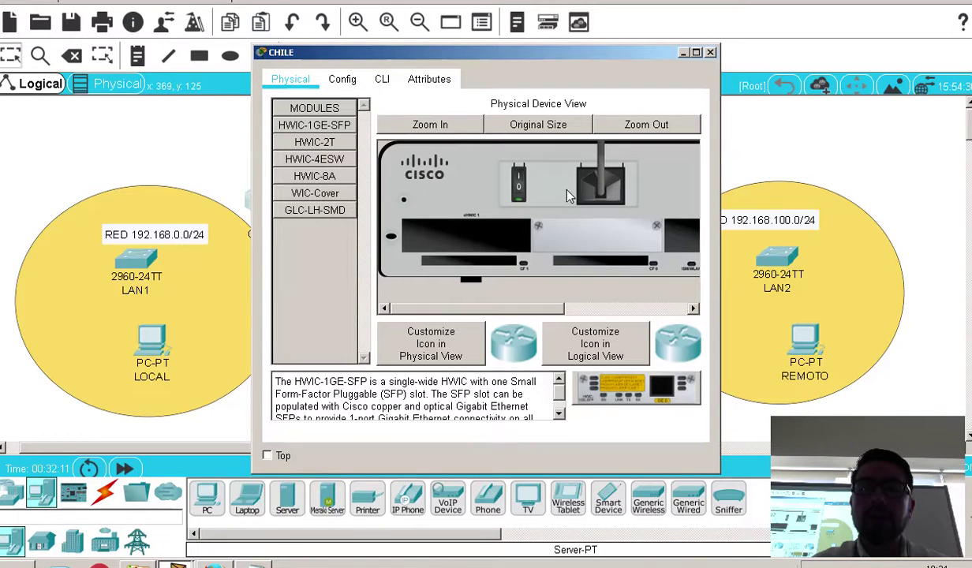
pyautogui.click(525, 202)
pyautogui.click(314, 192)
pyautogui.moveTo(600, 385); pyautogui.dragTo(479, 243)
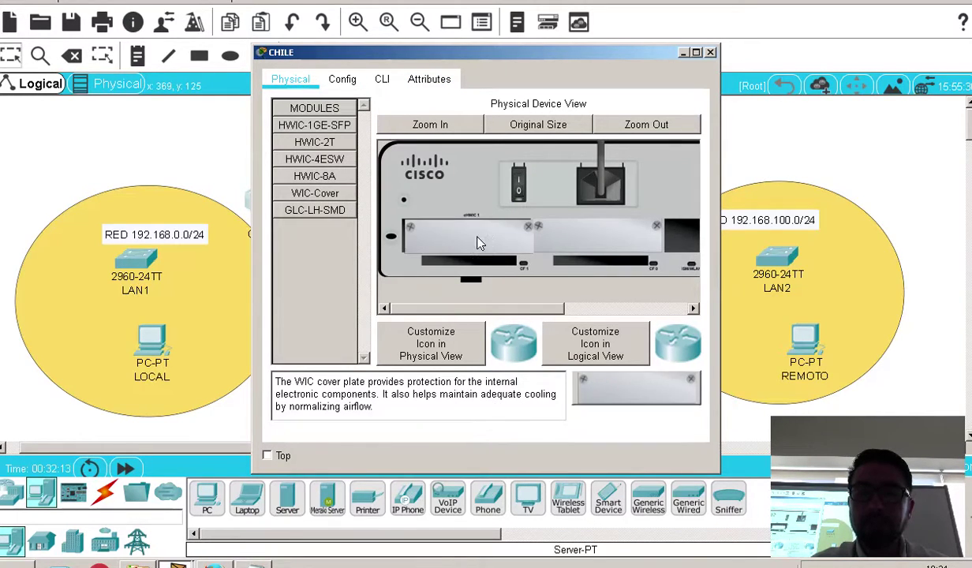
# Install an HWIC-2T serial module in the CHILE router's empty slot beside the AUX and console ports
pyautogui.click(314, 142)
pyautogui.moveTo(533, 308); pyautogui.dragTo(610, 310)
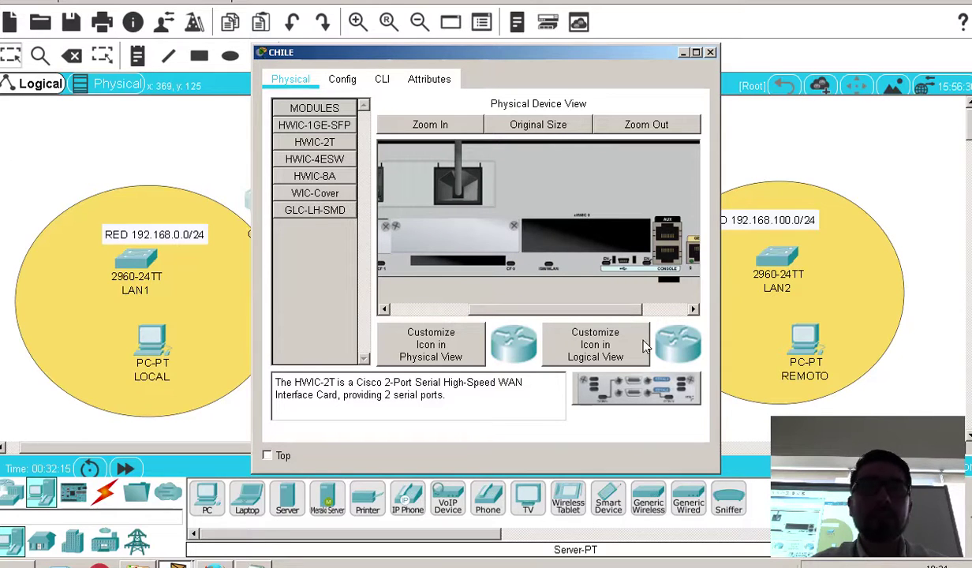
pyautogui.moveTo(644, 395); pyautogui.dragTo(584, 241)
pyautogui.moveTo(529, 309); pyautogui.dragTo(438, 298)
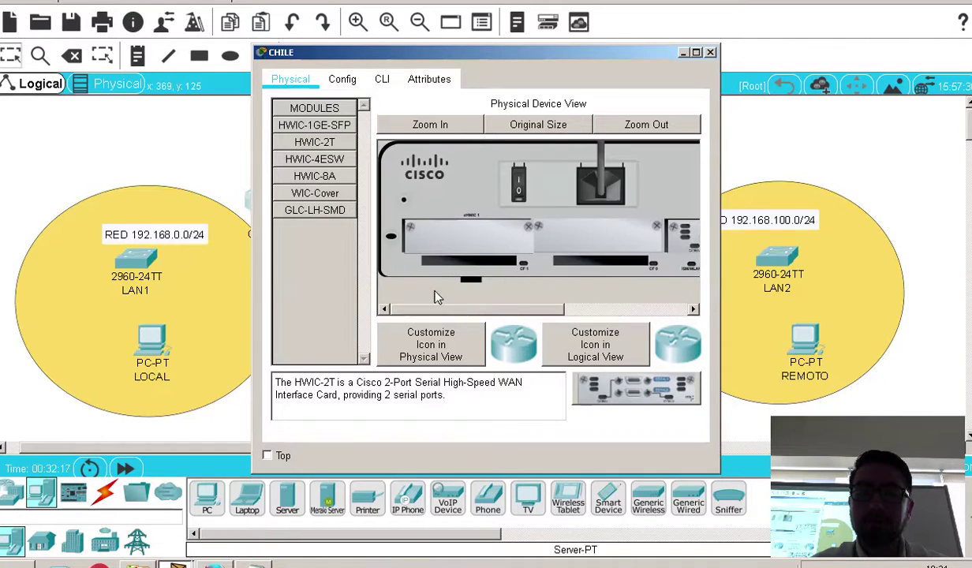
pyautogui.click(710, 52)
# Power off the JAPON router and install an HWIC-2T serial module in its eHWIC 1 slot
pyautogui.click(454, 202)
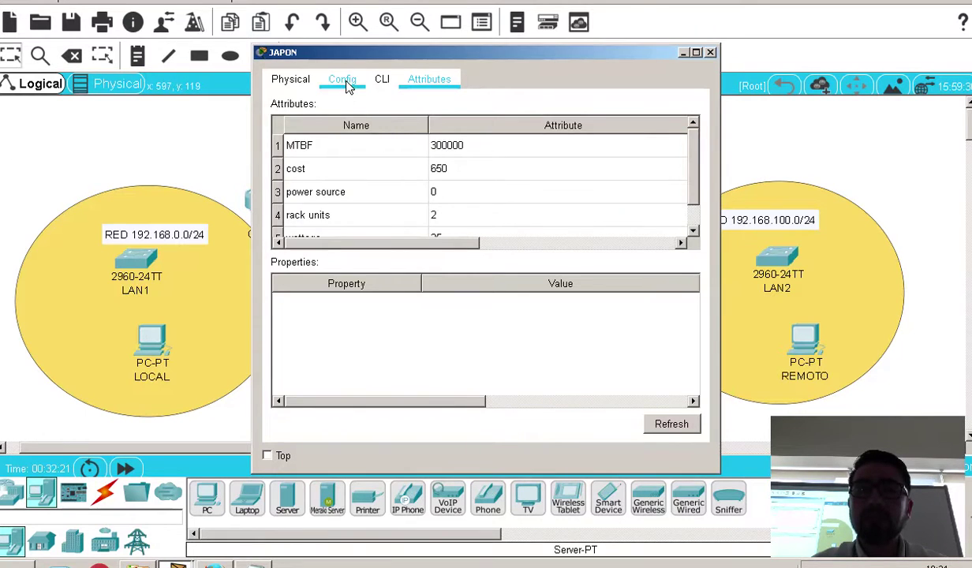
pyautogui.click(342, 79)
pyautogui.click(284, 78)
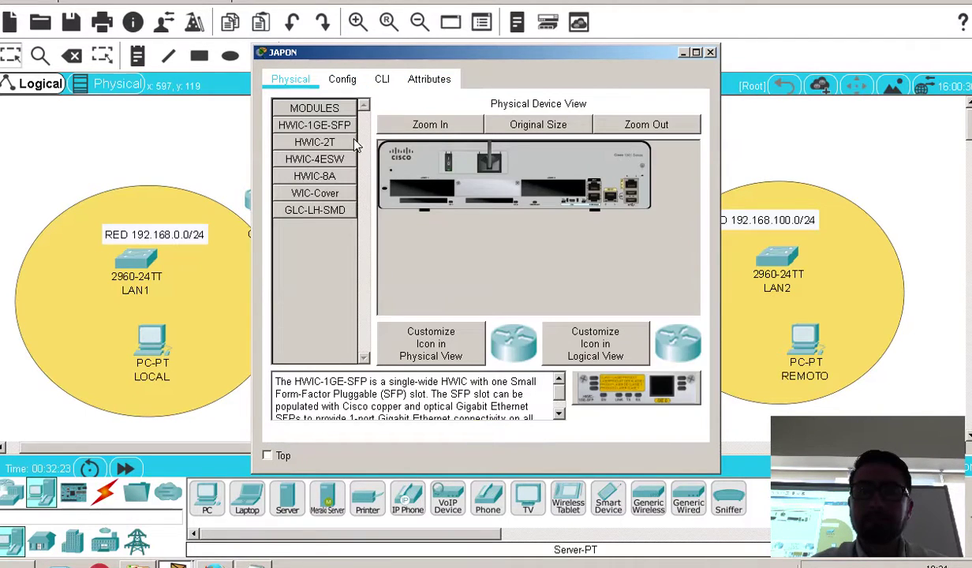
pyautogui.click(324, 141)
pyautogui.click(422, 124)
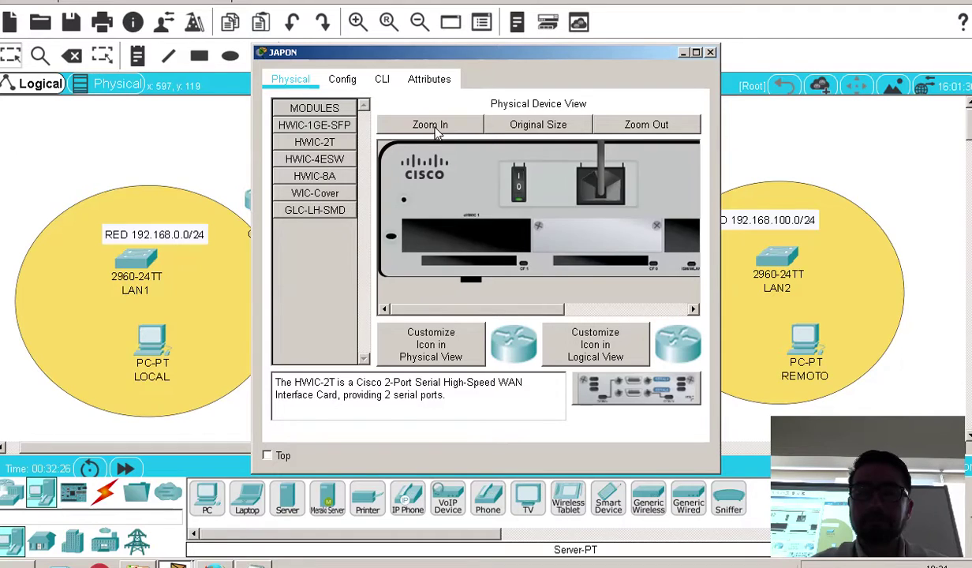
pyautogui.moveTo(637, 402); pyautogui.dragTo(489, 236)
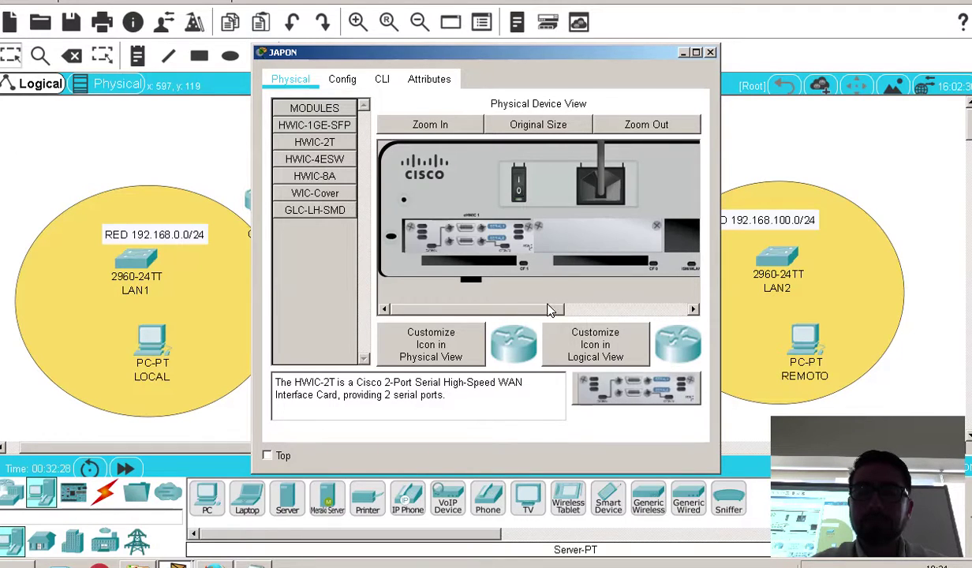
# Install a second HWIC-2T in the JAPON router's slot beside the AUX and console ports, and power the router back on
pyautogui.click(575, 309)
pyautogui.moveTo(507, 309); pyautogui.dragTo(462, 310)
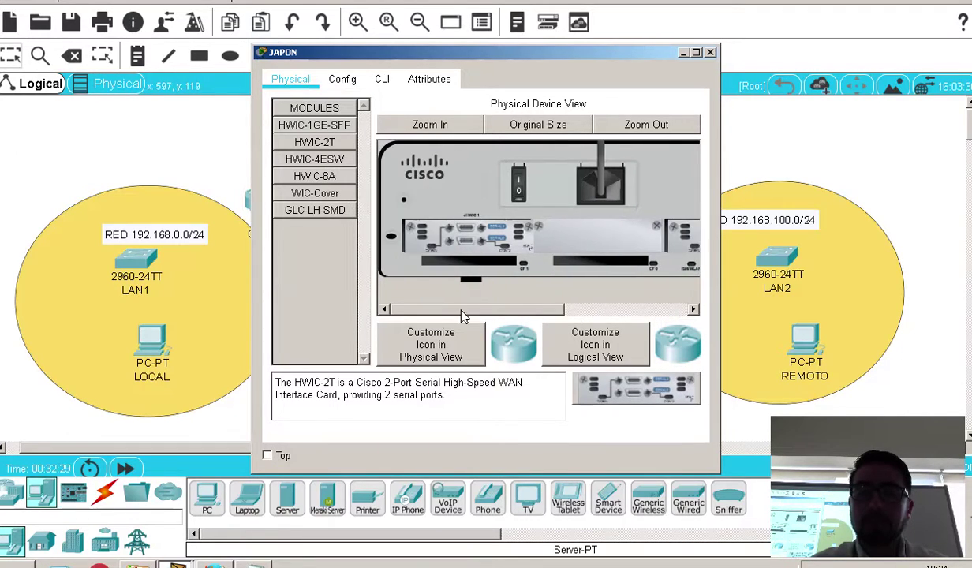
pyautogui.click(518, 188)
pyautogui.click(711, 54)
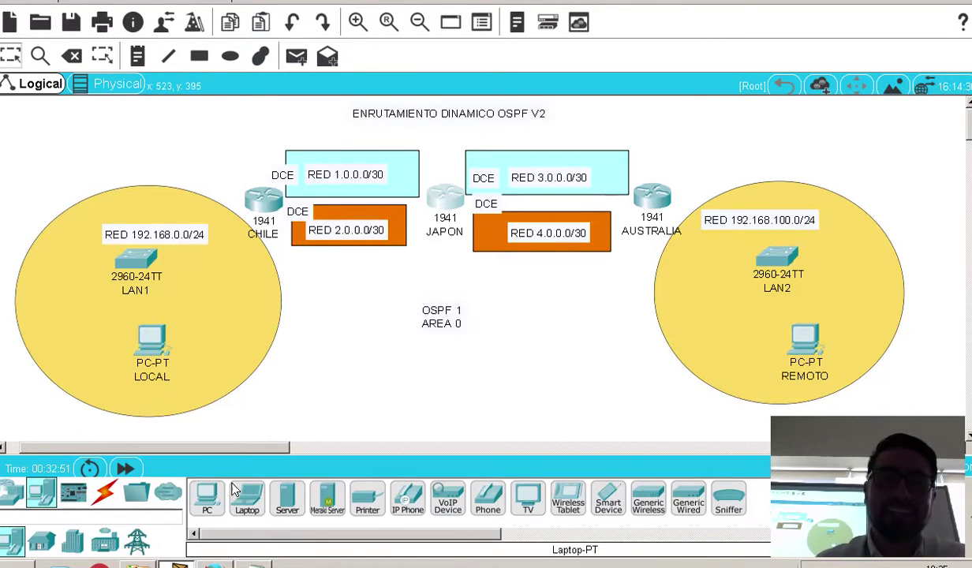
# Power off the AUSTRALIA router in its physical device view
pyautogui.click(651, 195)
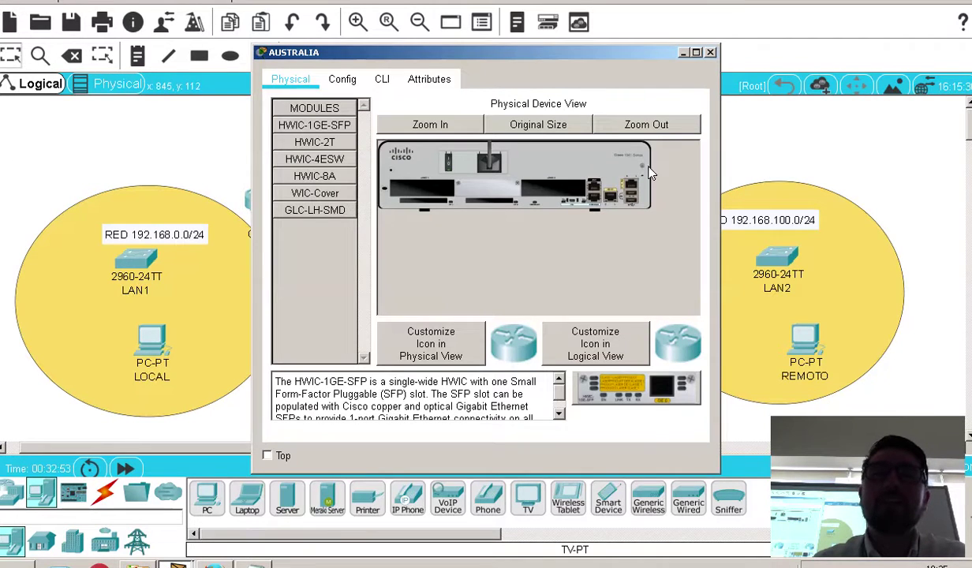
pyautogui.click(457, 126)
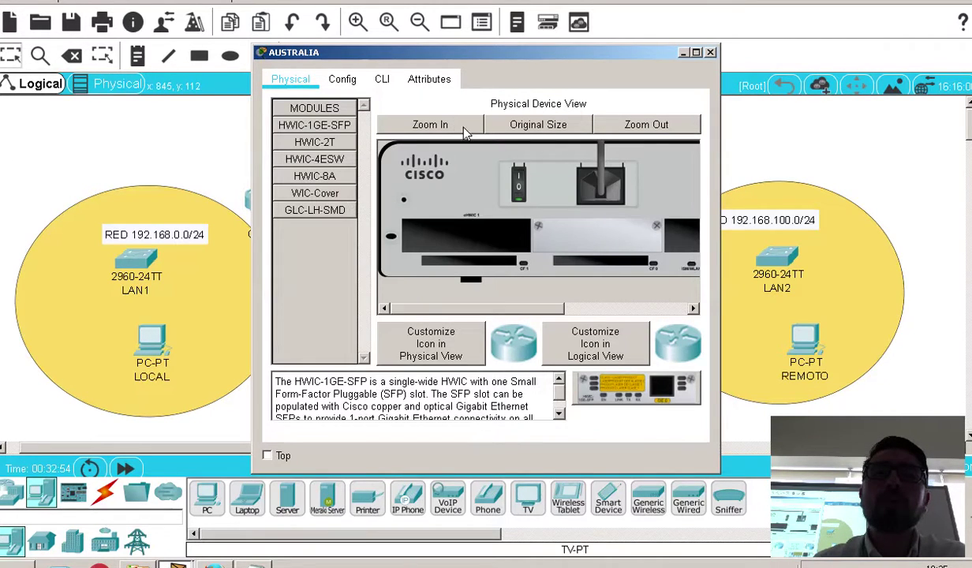
pyautogui.click(517, 189)
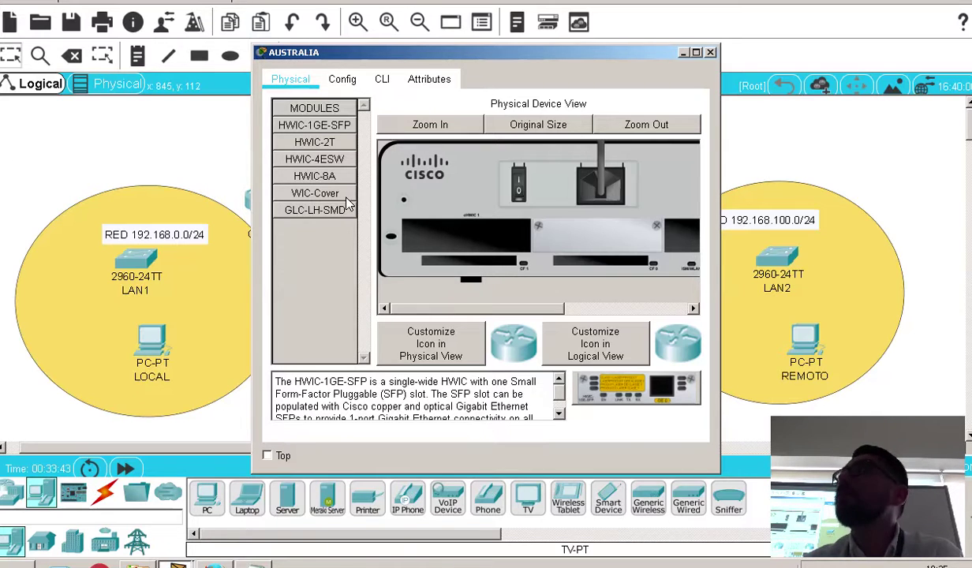
# Switch to the Notepad notes and add the line "ONE CLICK" below ISR, separated by a blank line
pyautogui.click(253, 564)
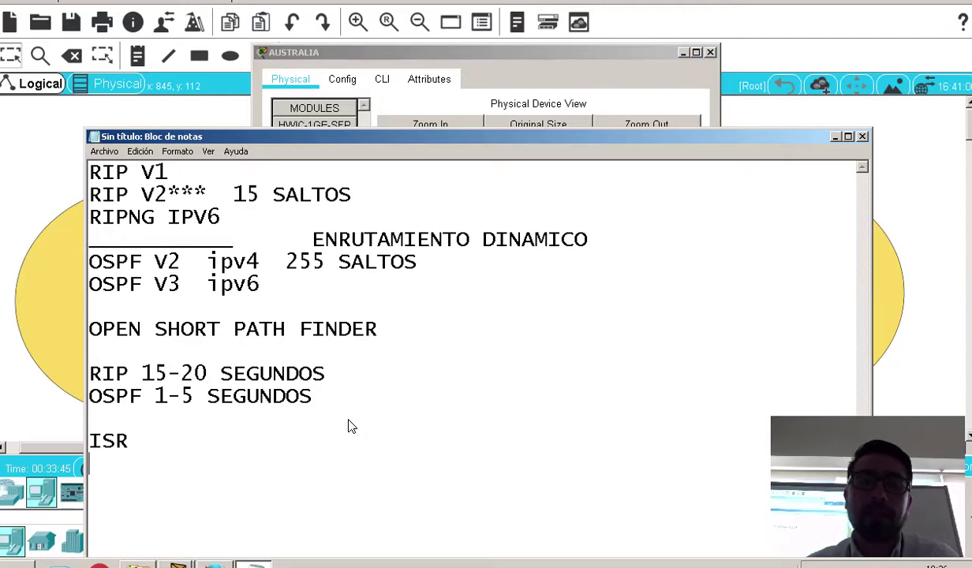
pyautogui.press('Return')
pyautogui.press('Return')
pyautogui.write('ONE ')
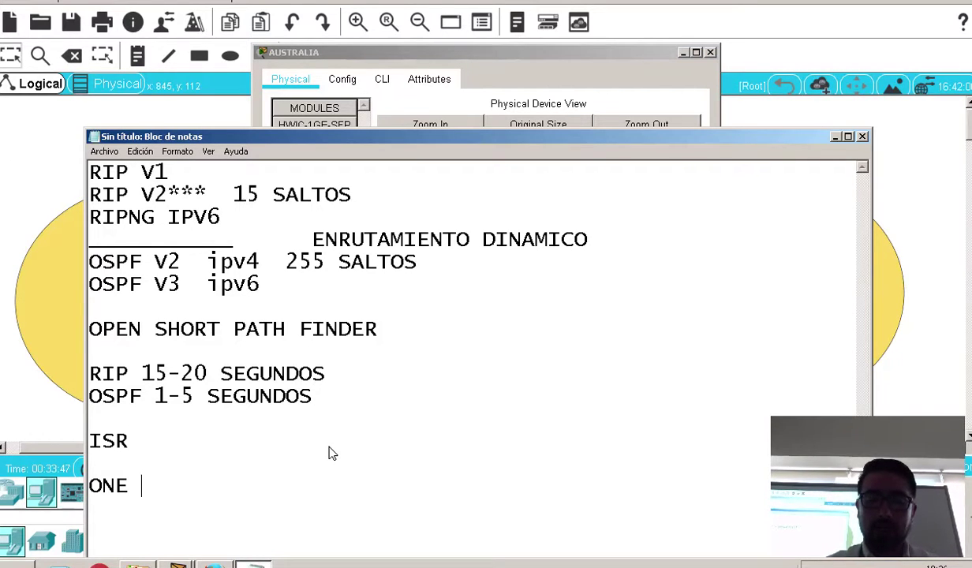
pyautogui.write('CLICK')
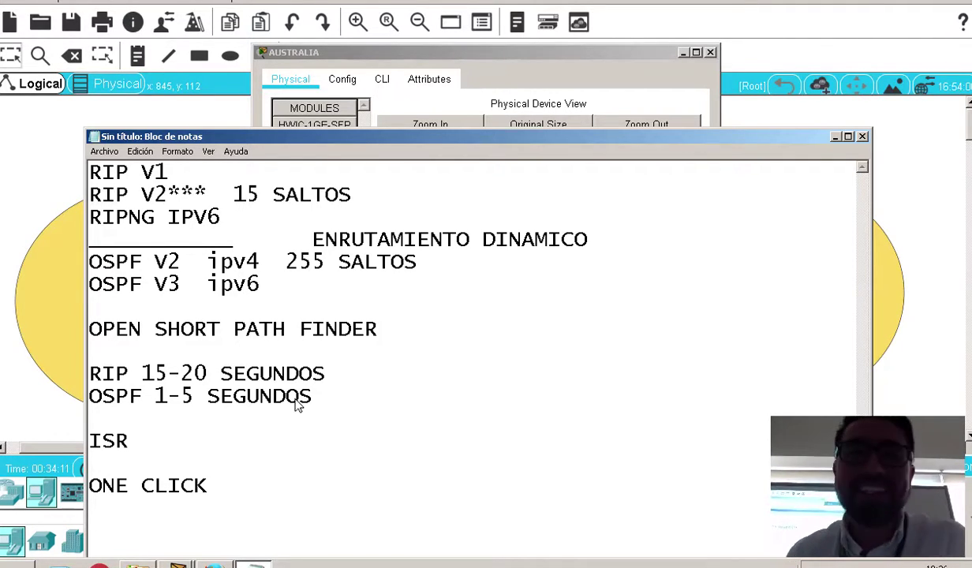
# Return to Packet Tracer and check the modules installed in the JAPON router
pyautogui.click(30, 174)
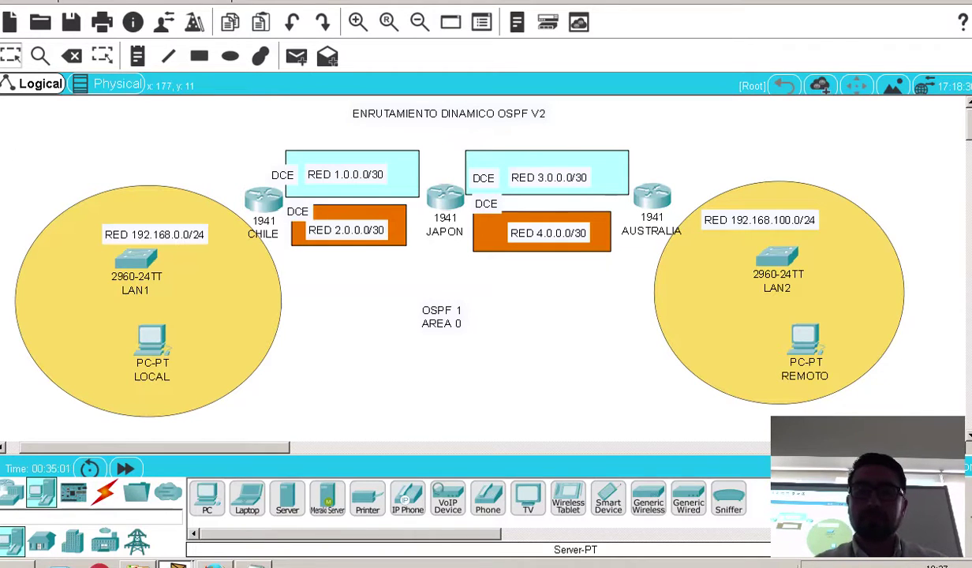
pyautogui.click(438, 194)
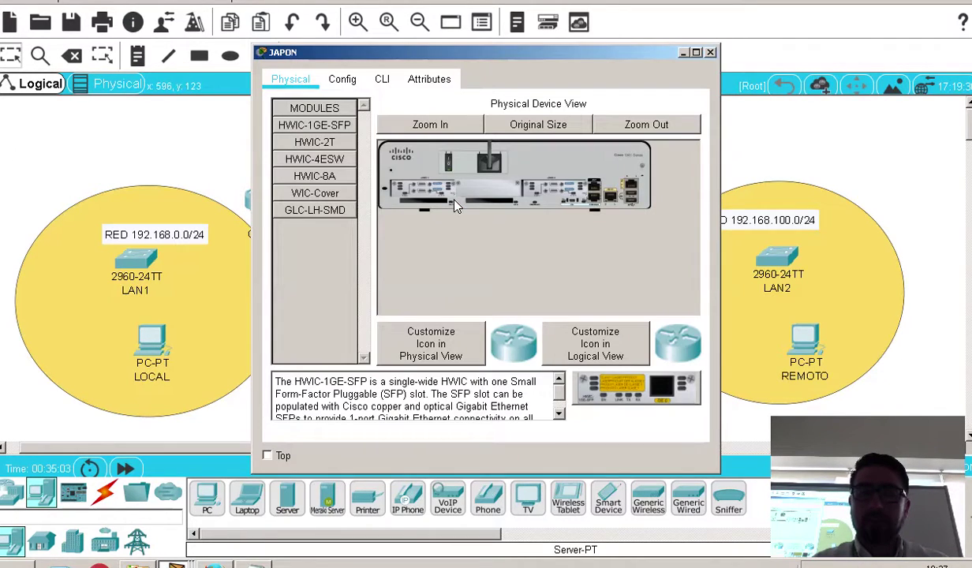
pyautogui.click(709, 53)
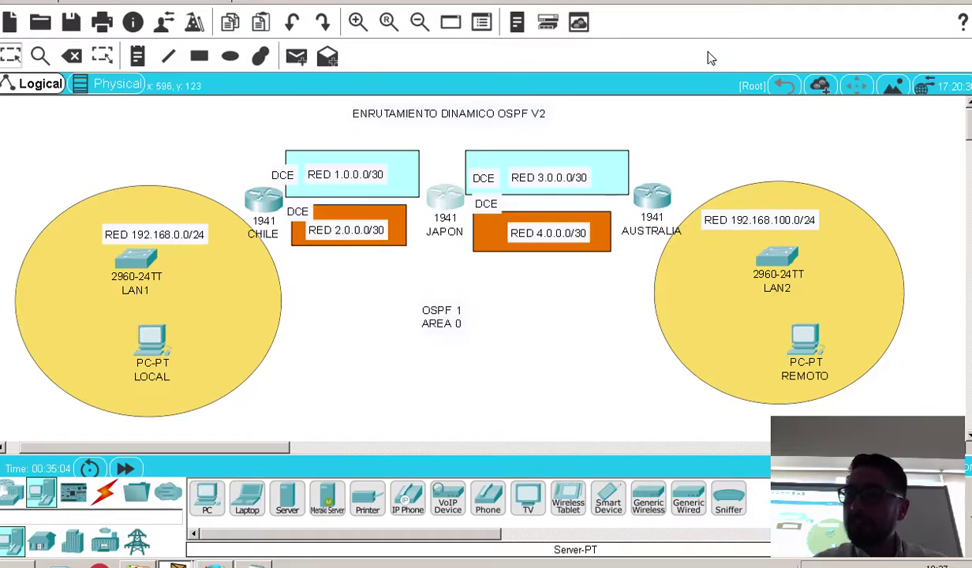
# Install a WIC-Cover in the AUSTRALIA router's empty eHWIC 1 slot
pyautogui.click(639, 193)
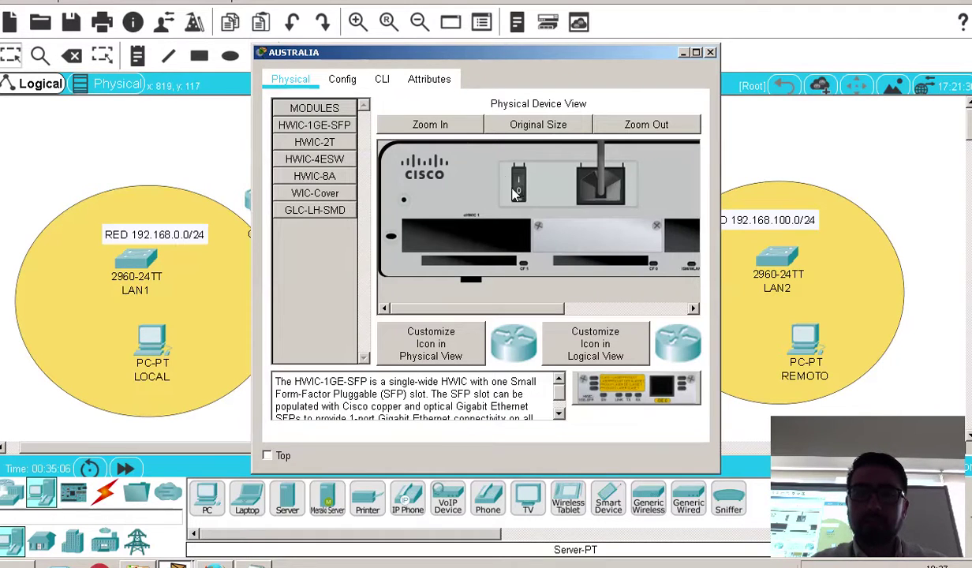
pyautogui.click(319, 194)
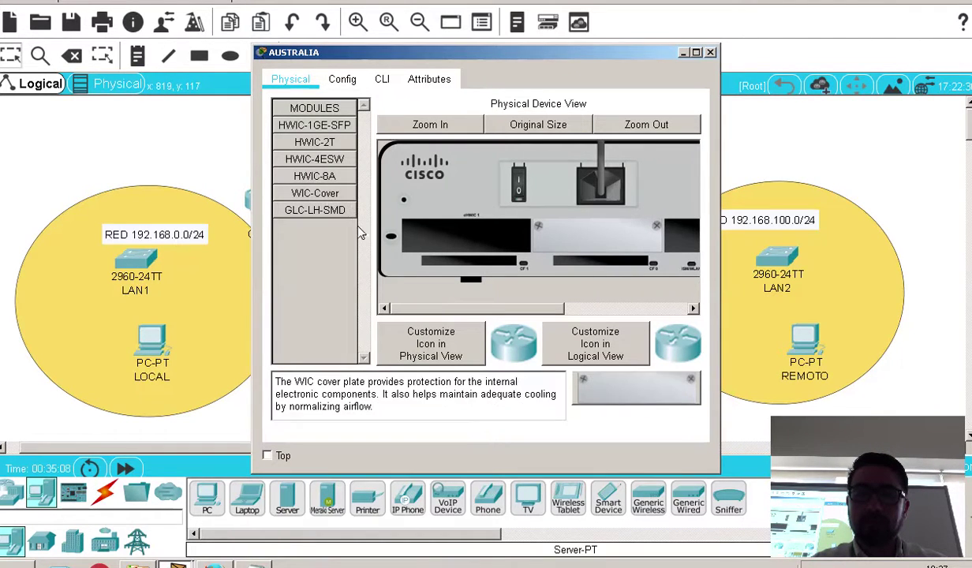
pyautogui.moveTo(635, 385); pyautogui.dragTo(446, 231)
pyautogui.moveTo(494, 310); pyautogui.dragTo(621, 309)
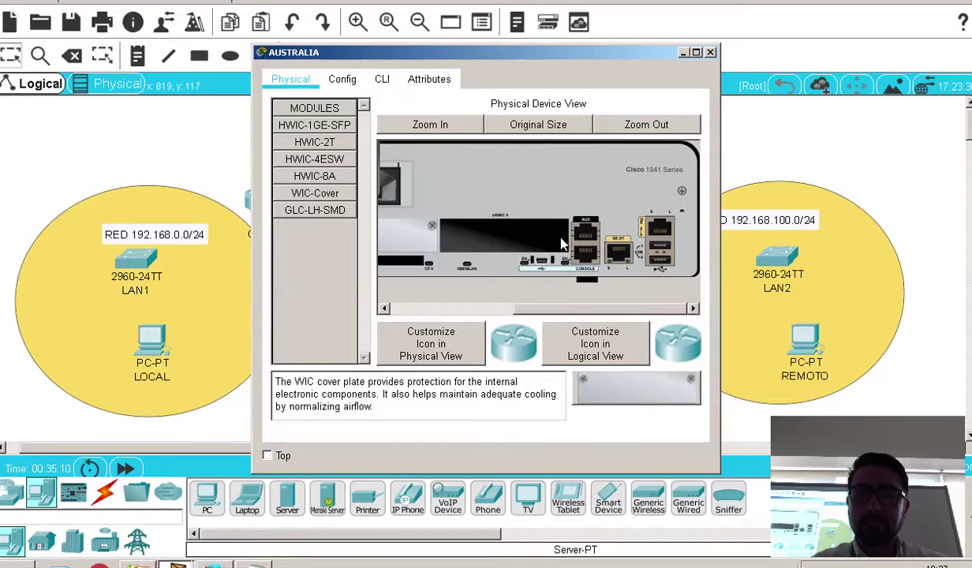
# Install an HWIC-2T module in the AUSTRALIA router's empty eHWIC 0 slot and power the router back on
pyautogui.click(314, 142)
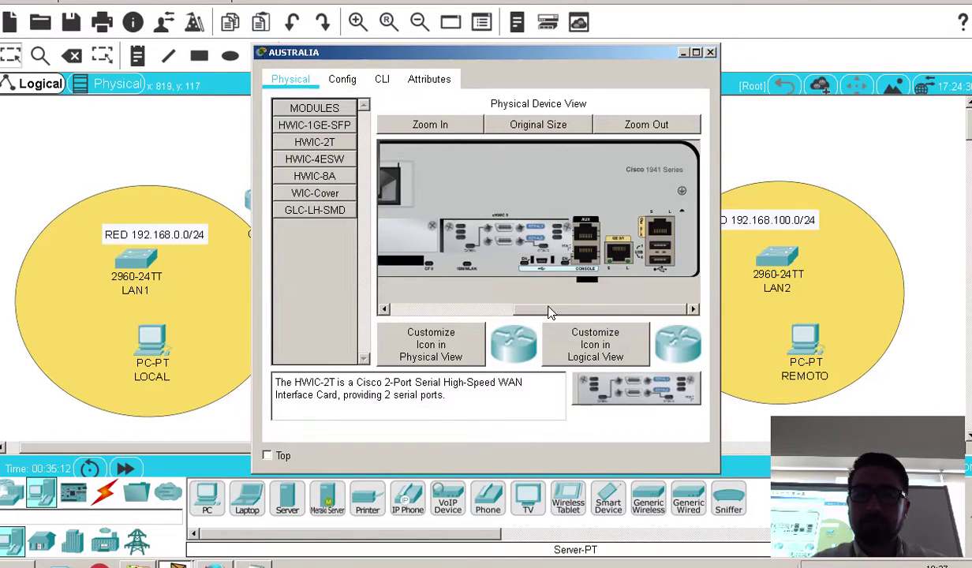
pyautogui.hscroll(-5, 529, 229)
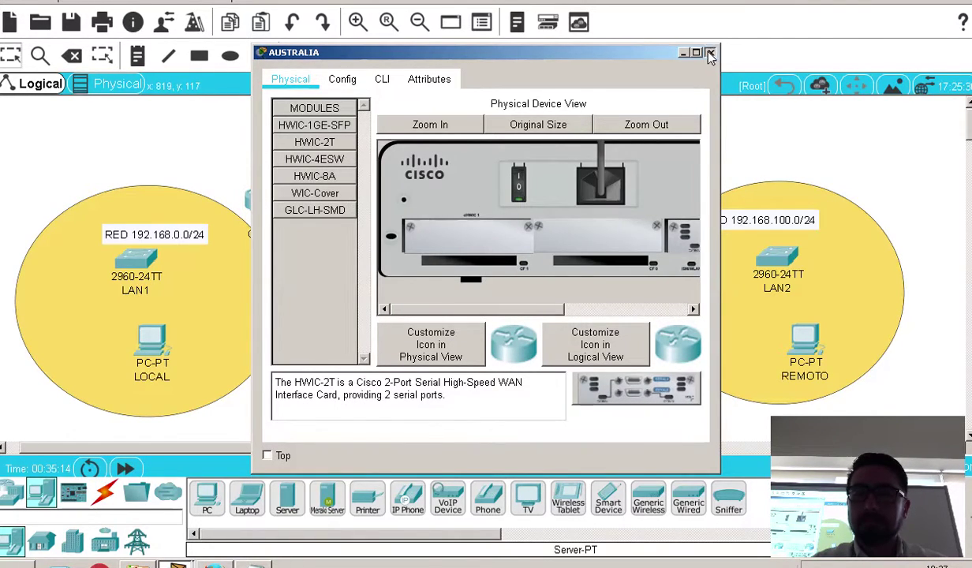
pyautogui.click(684, 53)
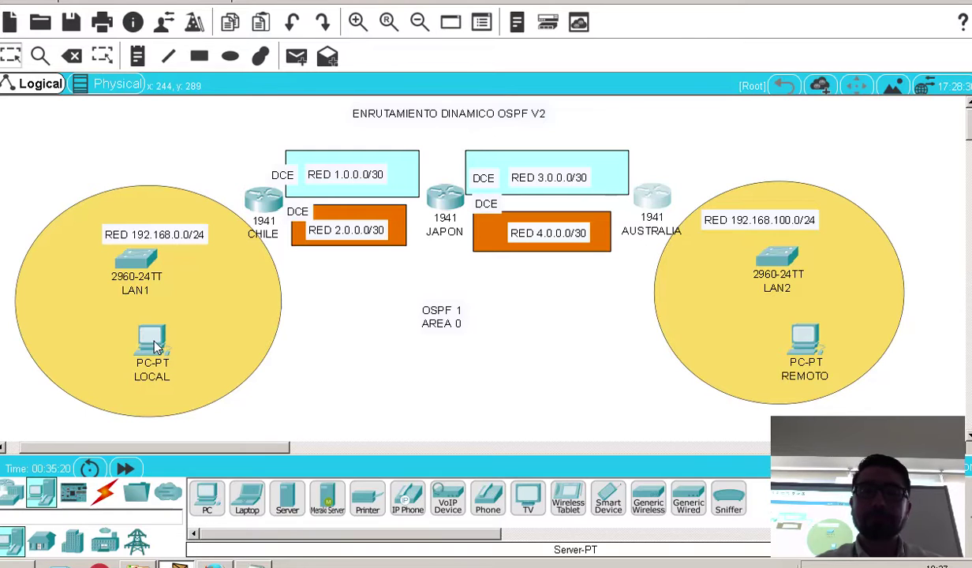
# Give the LOCAL PC the static IP address 192.168.0.254 with subnet mask 255.255.255.0
pyautogui.click(154, 343)
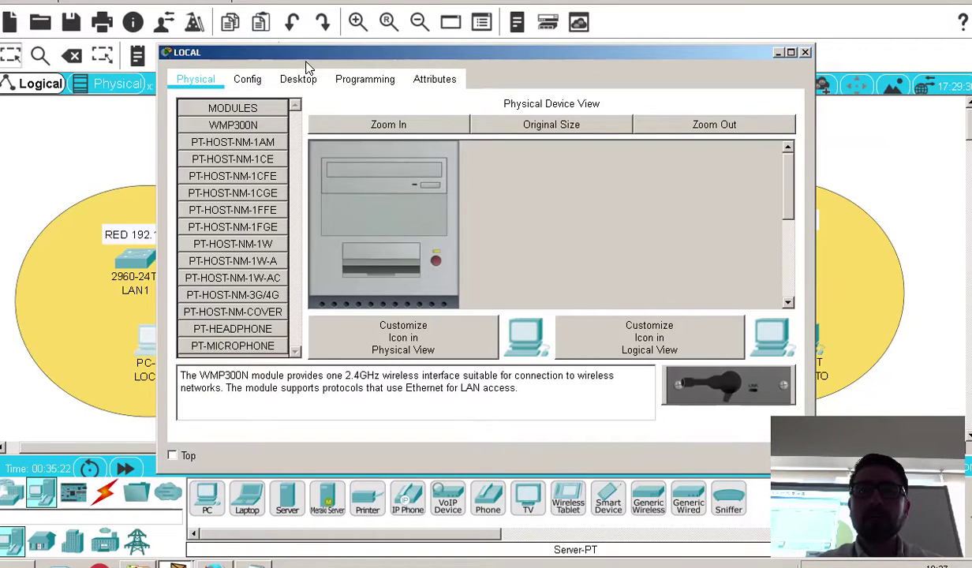
pyautogui.click(298, 78)
pyautogui.moveTo(422, 65); pyautogui.dragTo(545, 76)
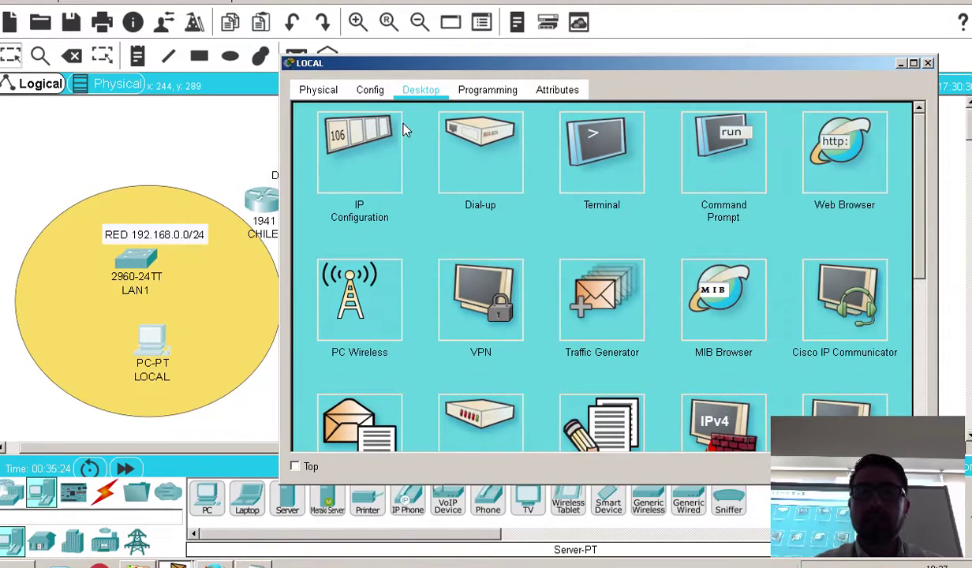
pyautogui.click(390, 133)
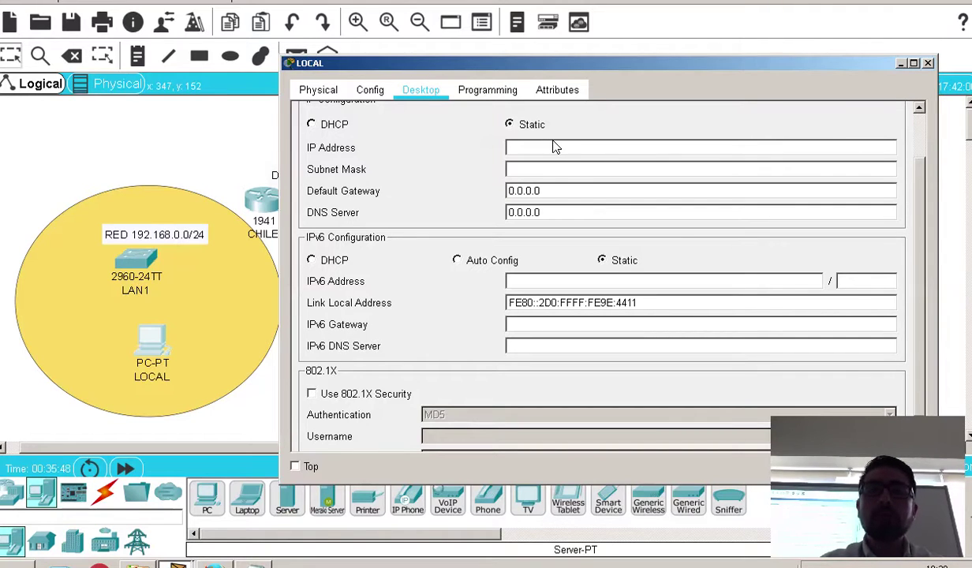
pyautogui.write('192.168')
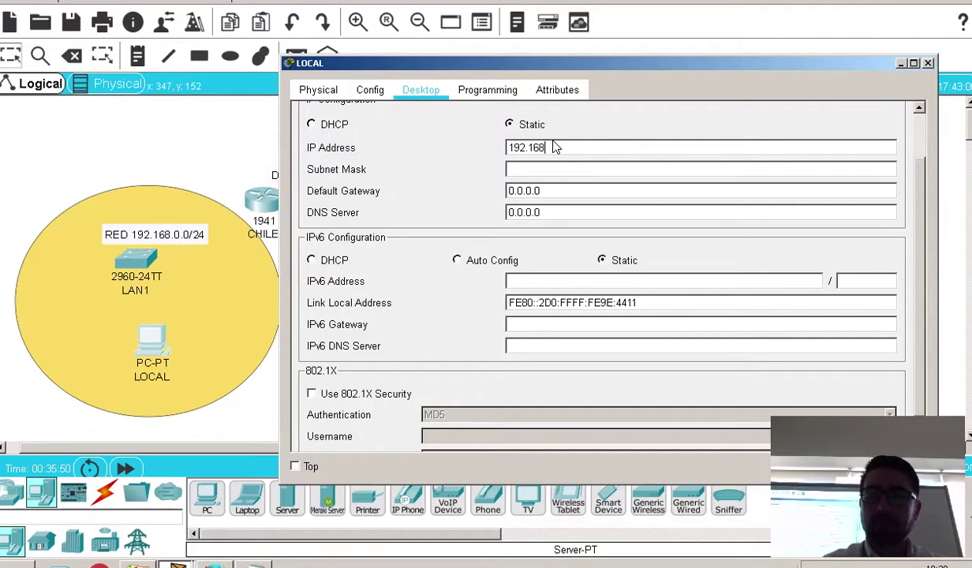
pyautogui.write('.')
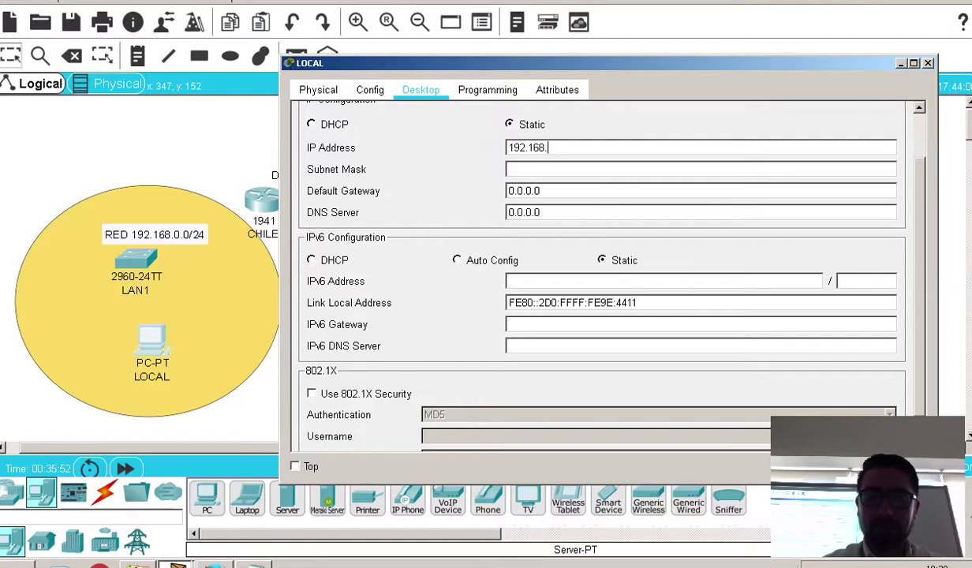
pyautogui.write('0.254')
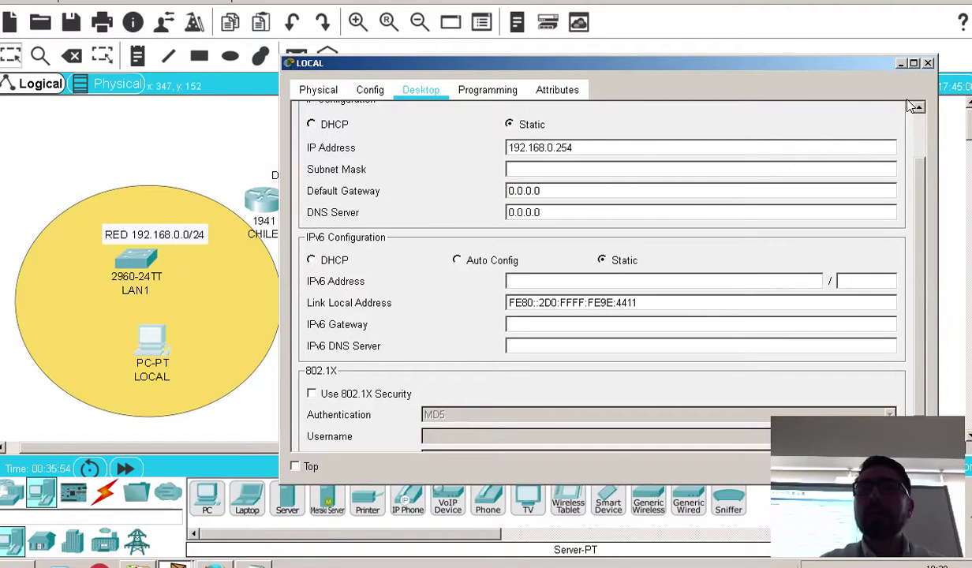
pyautogui.click(655, 169)
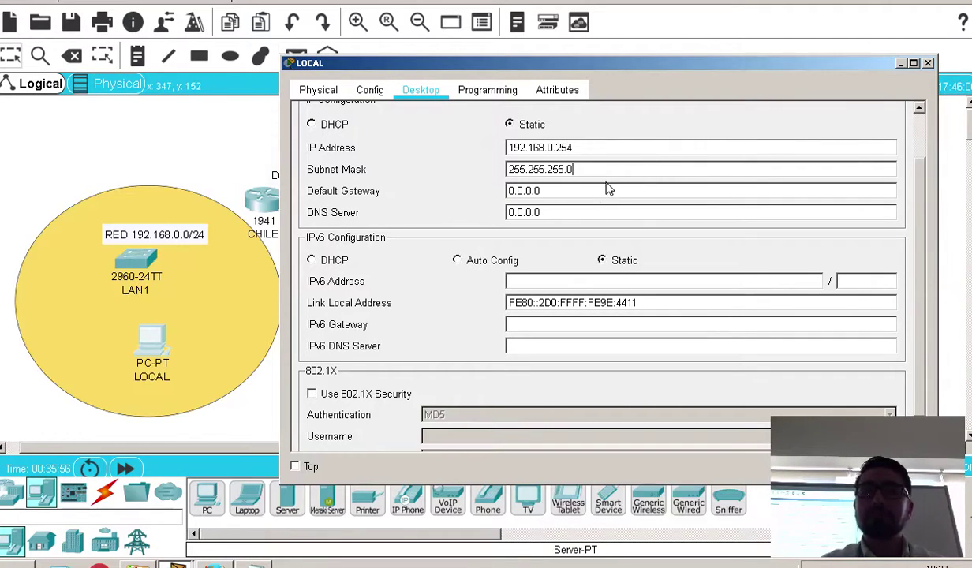
# Set the LOCAL PC's default gateway to 192.168.0.1 and close its configuration window
pyautogui.press('Tab')
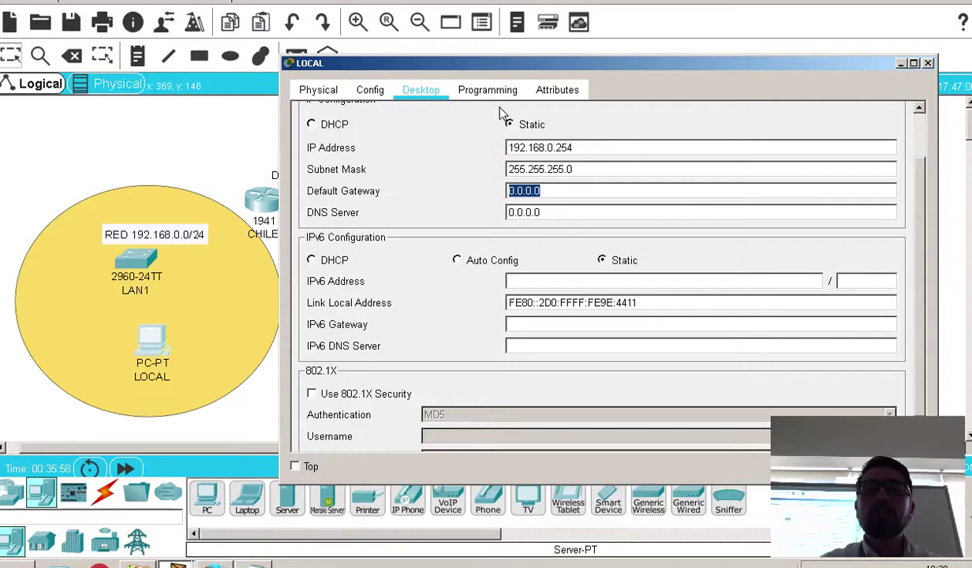
pyautogui.moveTo(527, 59); pyautogui.dragTo(560, 56)
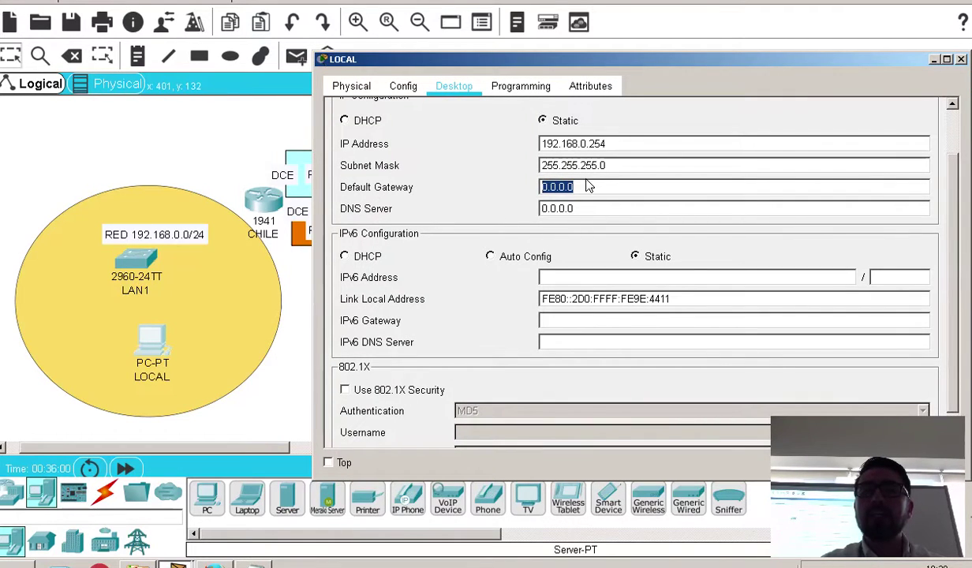
pyautogui.write('192')
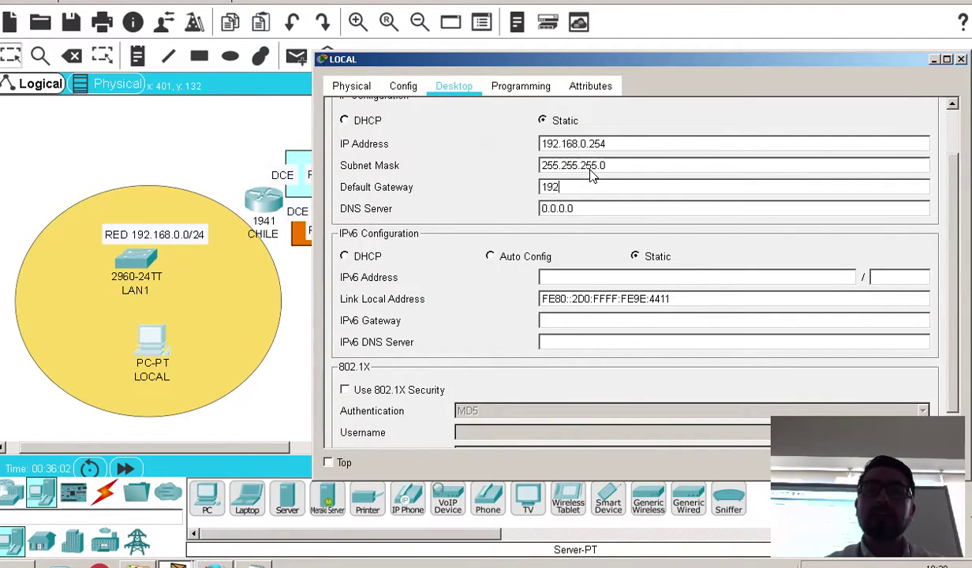
pyautogui.write('.168.')
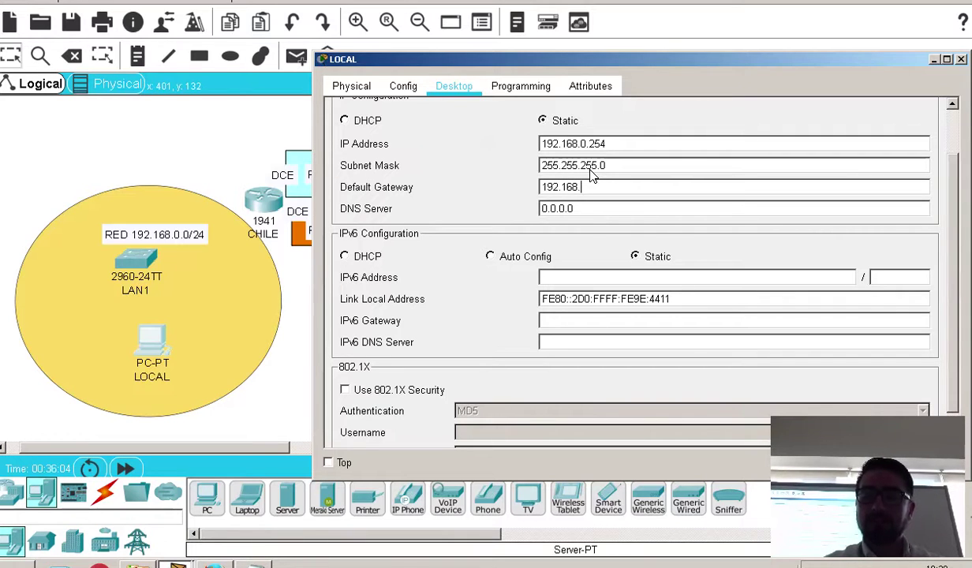
pyautogui.write('0.1')
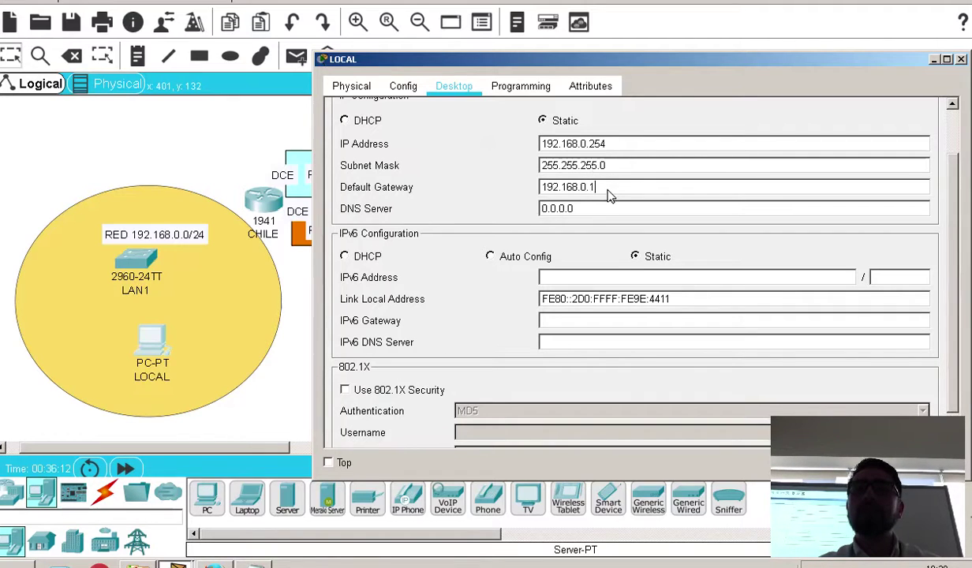
pyautogui.moveTo(608, 195); pyautogui.dragTo(423, 195)
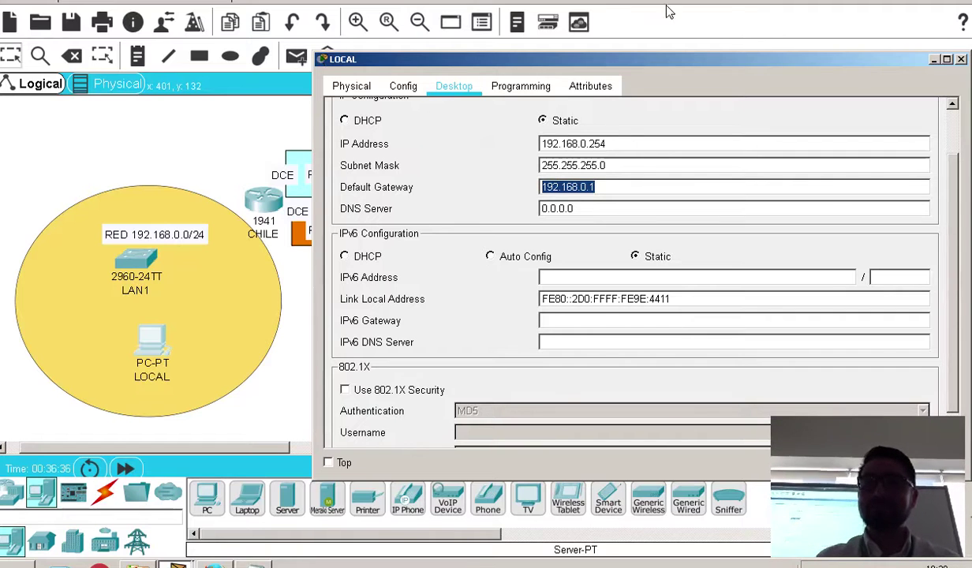
pyautogui.click(574, 187)
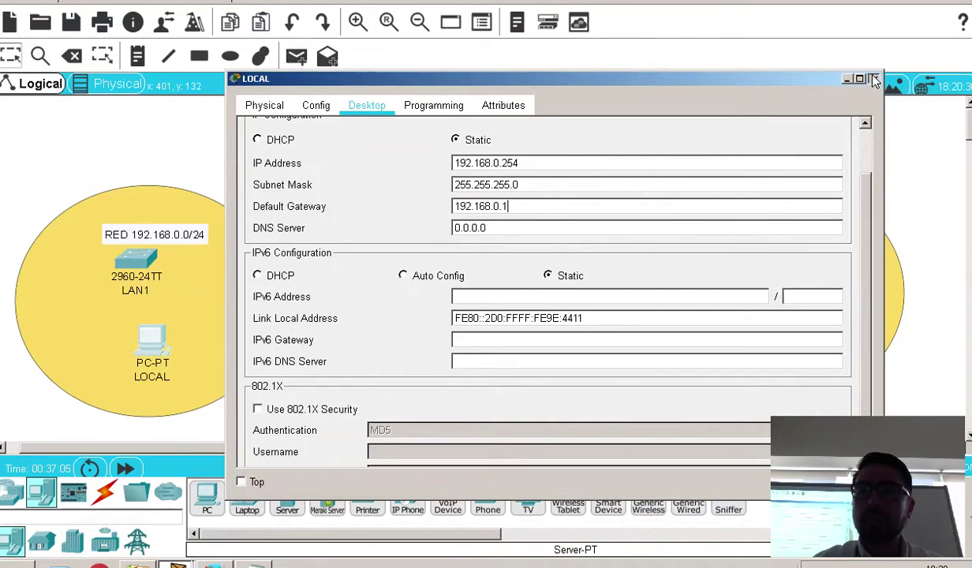
pyautogui.click(843, 78)
# Connect the LOCAL PC's FastEthernet0 port to FastEthernet0/24 on switch LAN1 with a copper straight-through cable
pyautogui.hotkey('ctrl', 'alt', 'o')
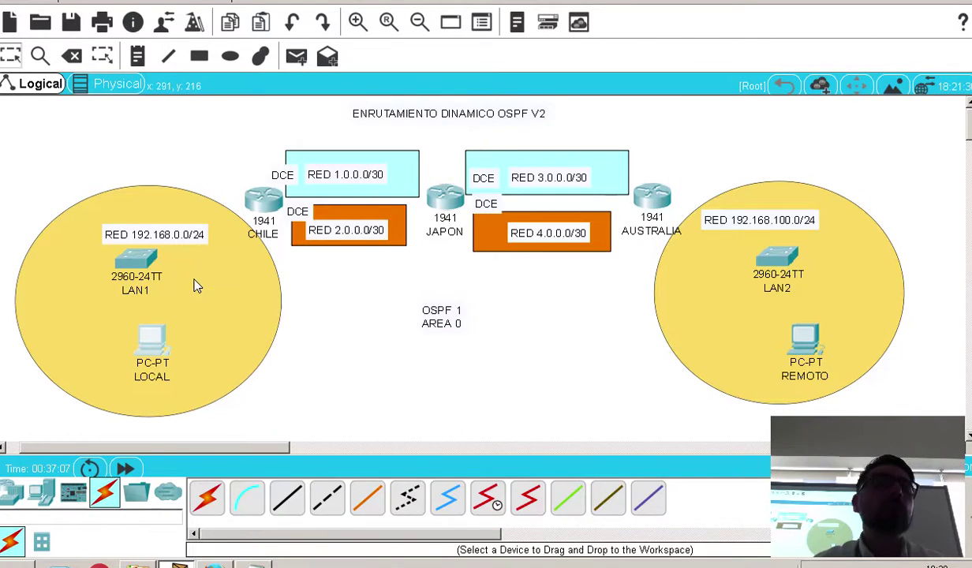
pyautogui.click(284, 503)
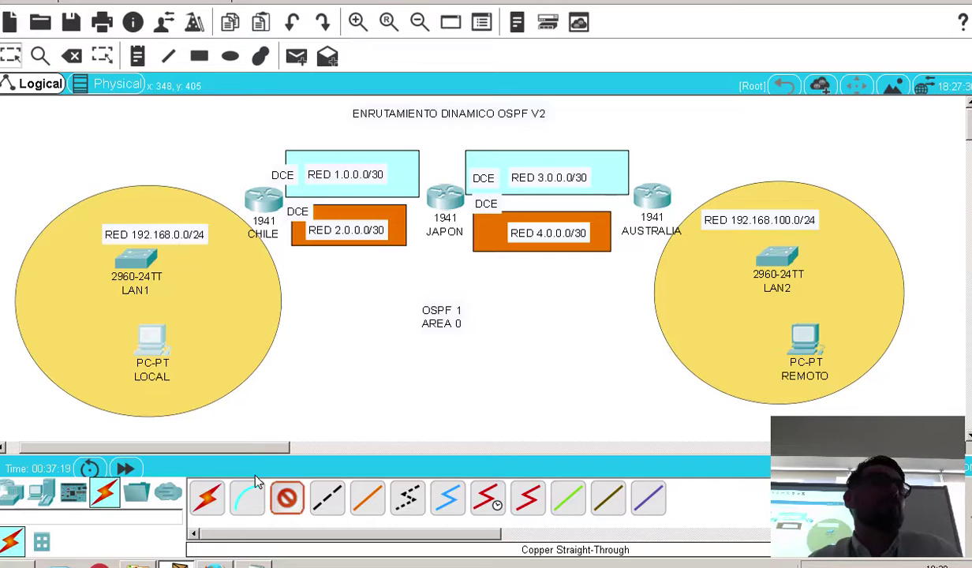
pyautogui.click(170, 344)
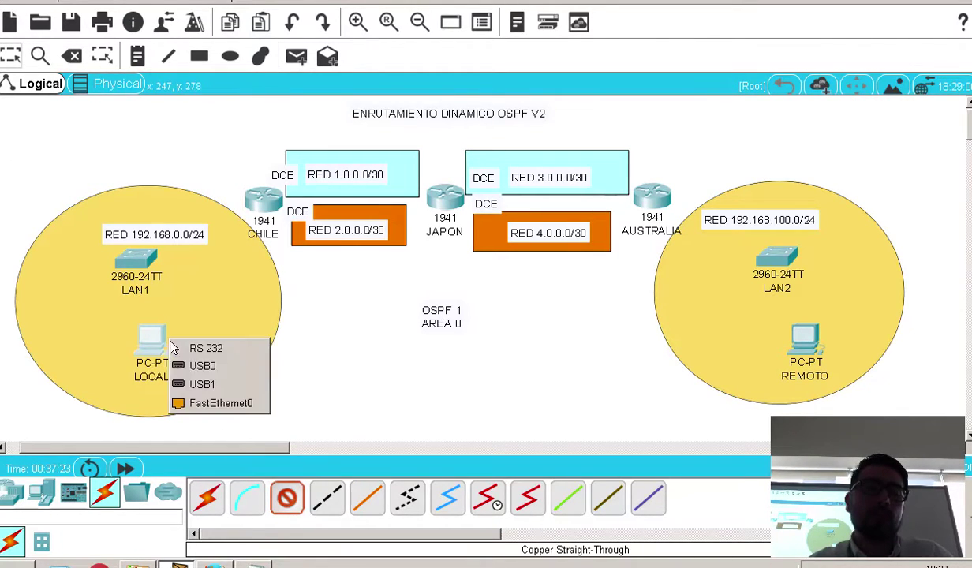
pyautogui.click(194, 403)
pyautogui.click(136, 262)
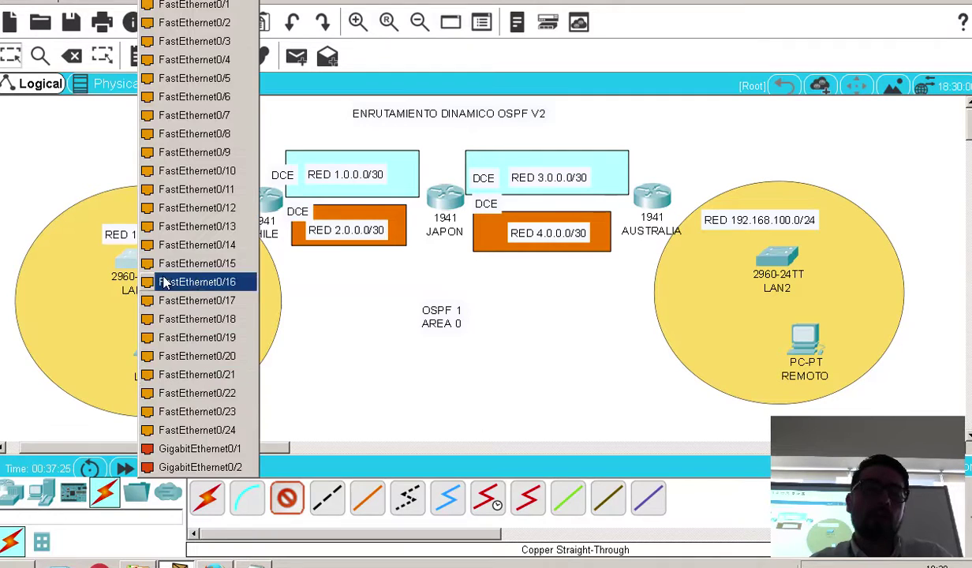
pyautogui.click(209, 429)
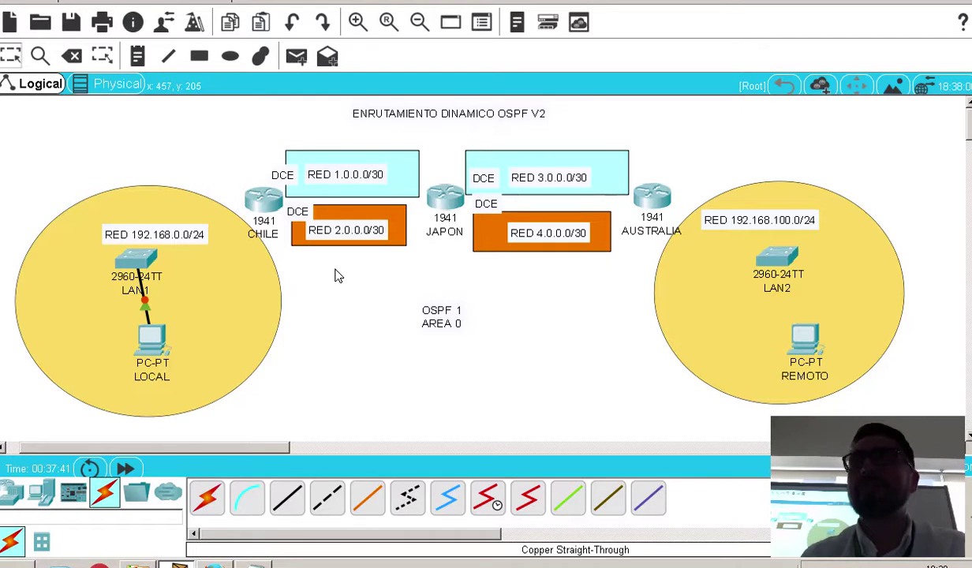
# Open the CHILE router's command line and decline the initial configuration dialog
pyautogui.click(267, 202)
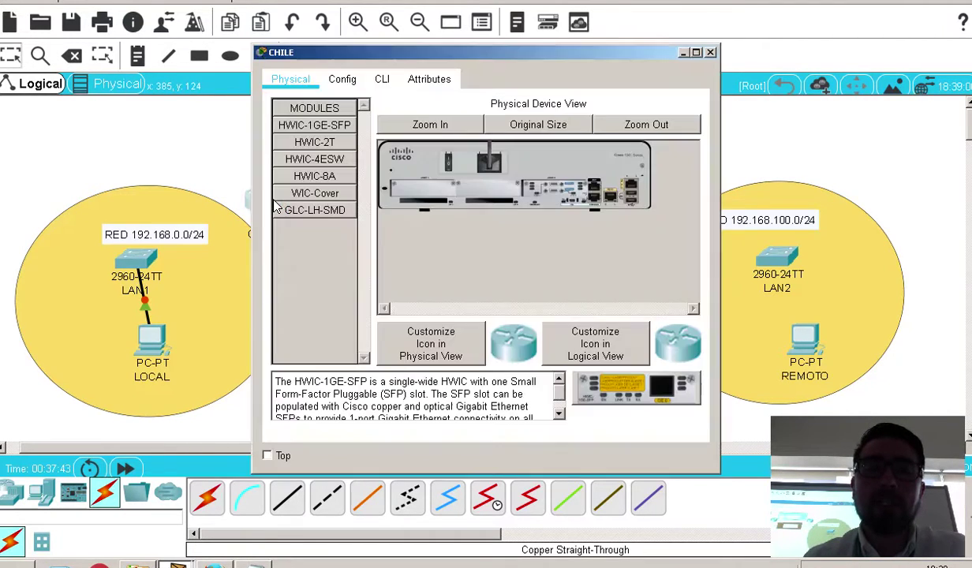
pyautogui.click(381, 79)
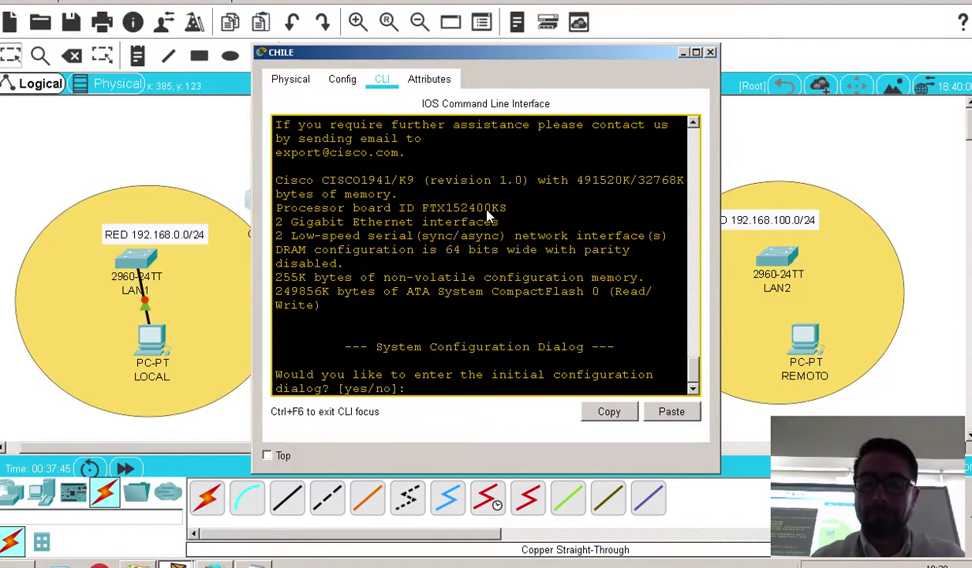
pyautogui.write('no')
pyautogui.press('Return')
pyautogui.press('Return')
# Enter privileged EXEC mode on the CHILE router with the enable command
pyautogui.write('ens')
pyautogui.press('Tab')
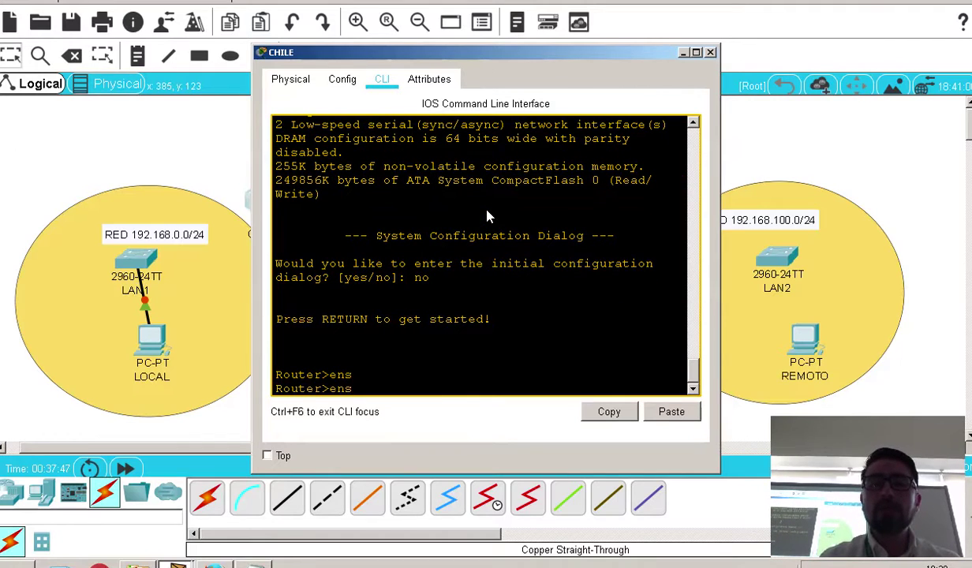
pyautogui.press('BackSpace')
pyautogui.press('BackSpace')
pyautogui.press('BackSpace')
pyautogui.write('en')
pyautogui.press('Tab')
pyautogui.press('Return')
pyautogui.press('Return')
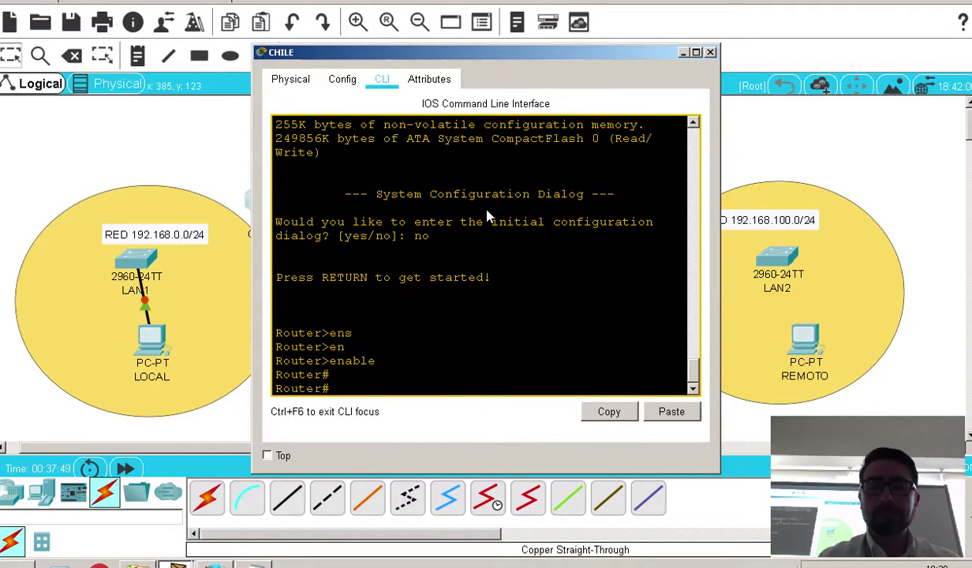
# Enter global configuration mode on the CHILE router with configure terminal
pyautogui.write('con')
pyautogui.press('Tab')
pyautogui.write('f')
pyautogui.press('Tab')
pyautogui.write('terminal')
pyautogui.press('Tab')
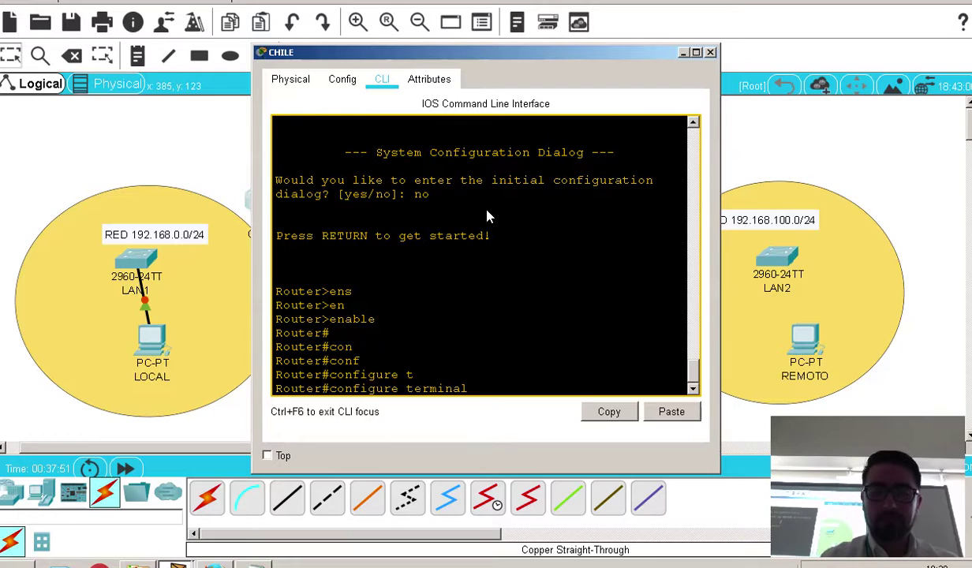
pyautogui.press('Return')
# Set the router's hostname to CHILE
pyautogui.write('h')
pyautogui.press('Tab')
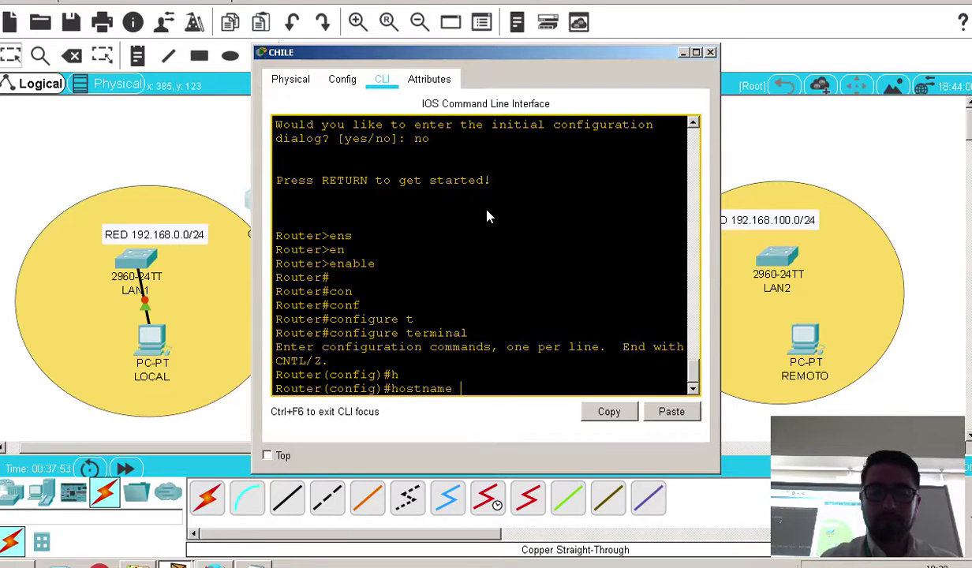
pyautogui.write('CHILE')
pyautogui.press('Return')
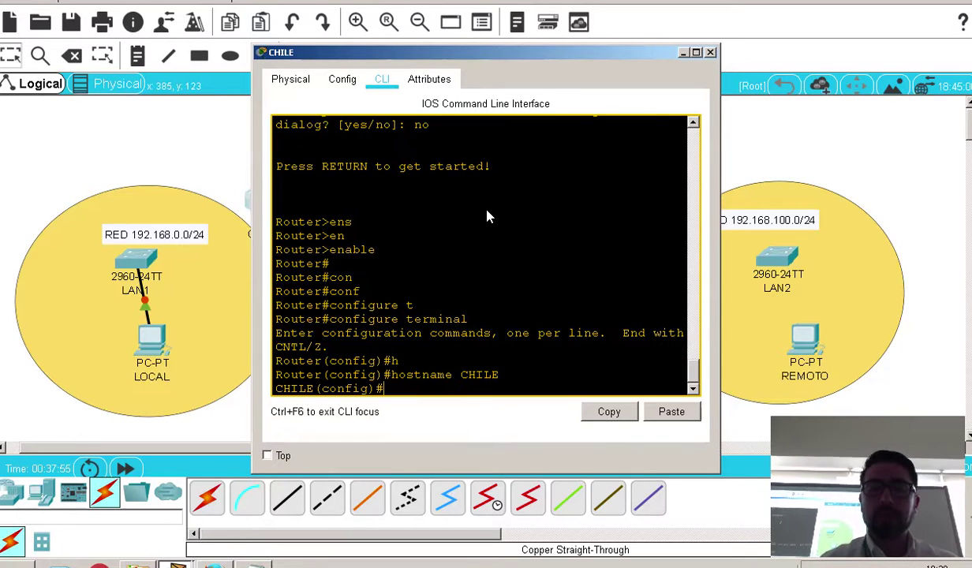
# Enter interface g0/0 on the CHILE router and enable it with no shutdown
pyautogui.moveTo(556, 60); pyautogui.dragTo(663, 36)
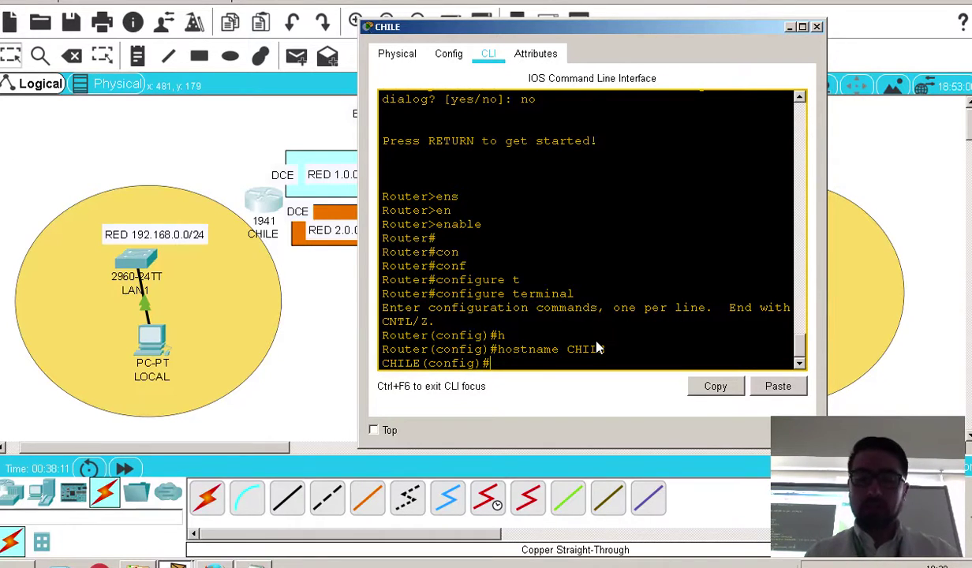
pyautogui.write('in')
pyautogui.press('Tab')
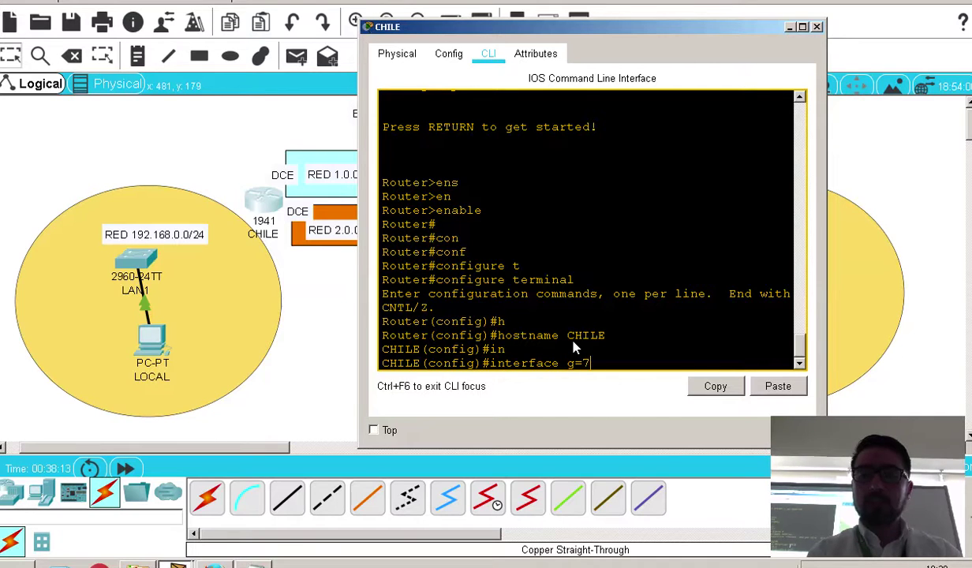
pyautogui.write('g0/0')
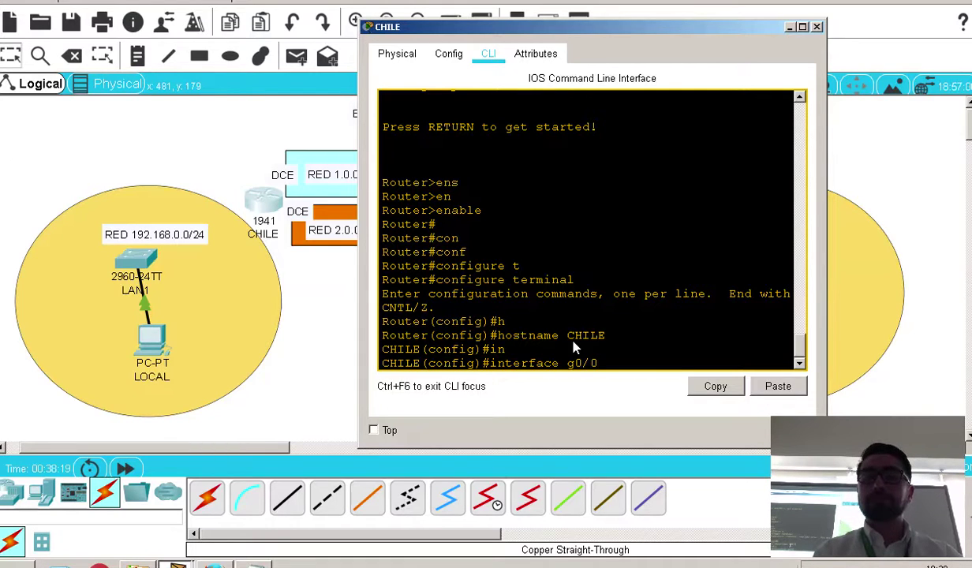
pyautogui.press('Return')
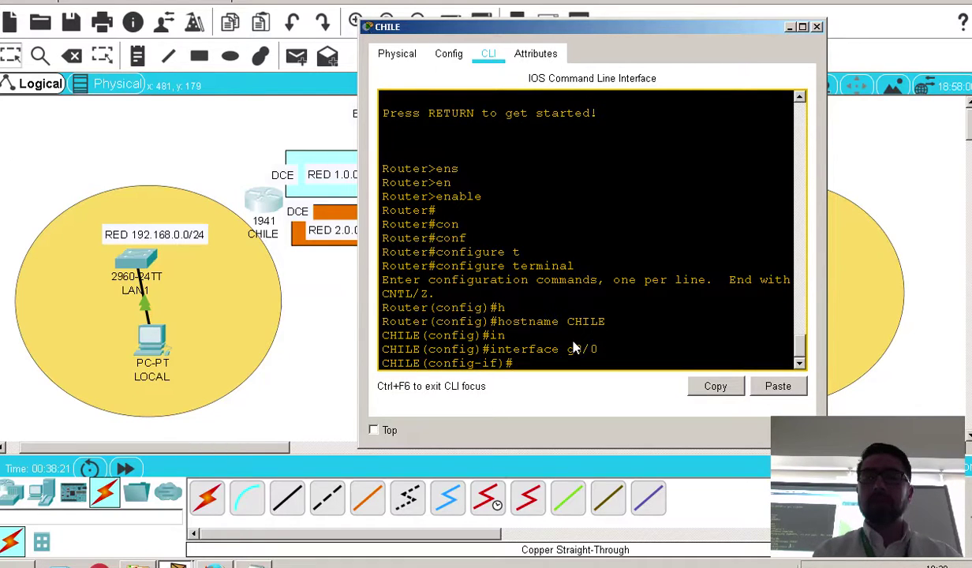
pyautogui.write('no sh')
pyautogui.press('Tab')
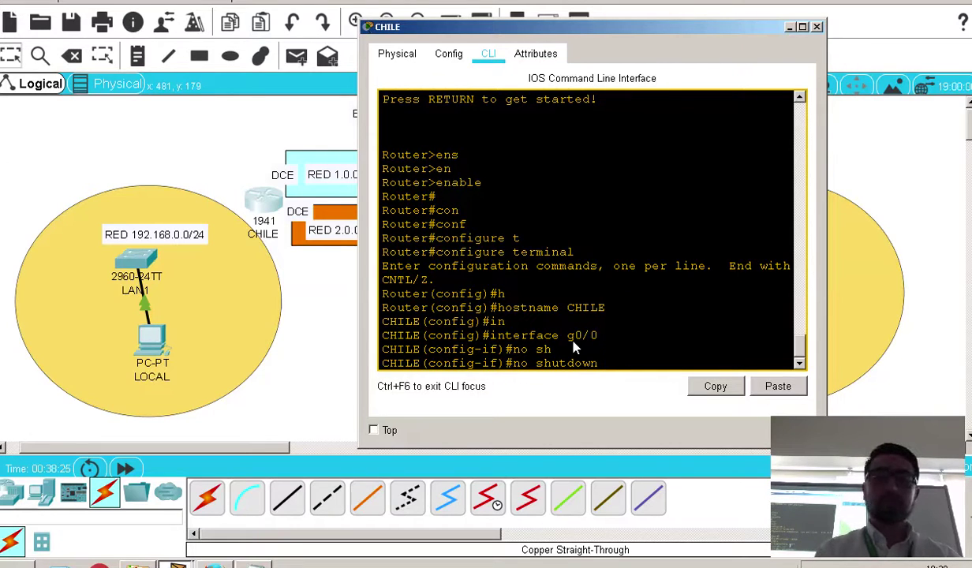
pyautogui.press('Return')
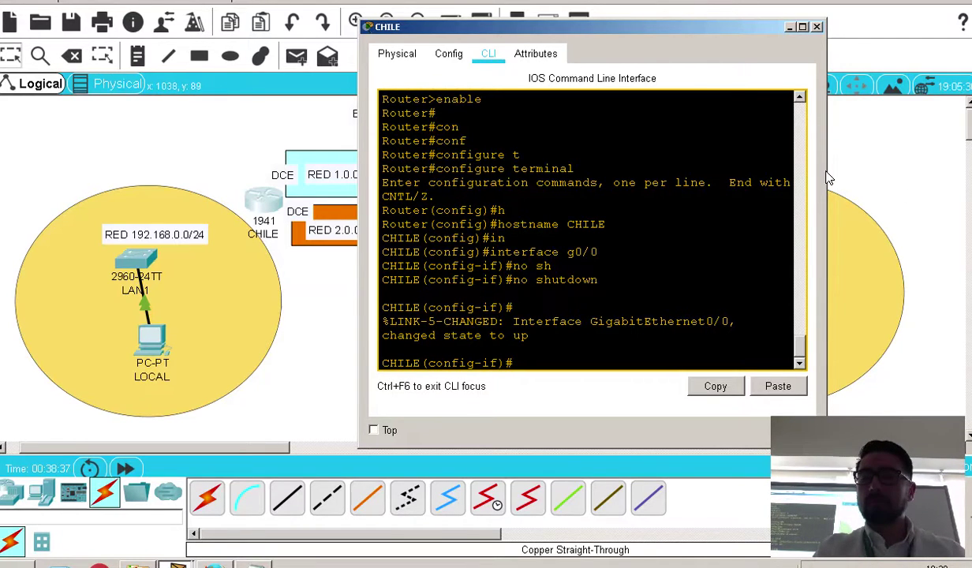
# Assign the IP address 192.168.0.1 with mask 255.255.255.0 to interface g0/0 on the CHILE router
pyautogui.moveTo(825, 173); pyautogui.dragTo(889, 174)
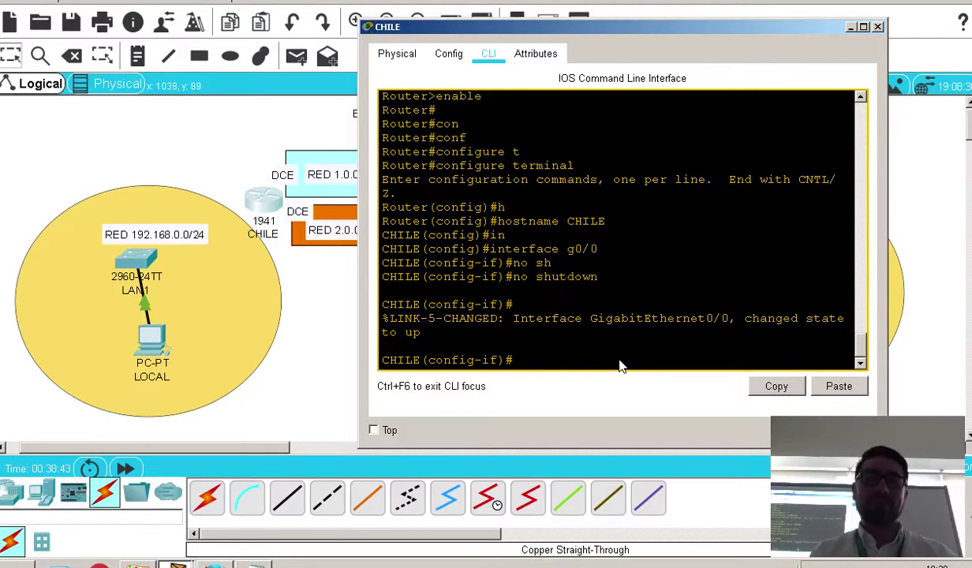
pyautogui.write('ip ad')
pyautogui.press('Tab')
pyautogui.write('1')
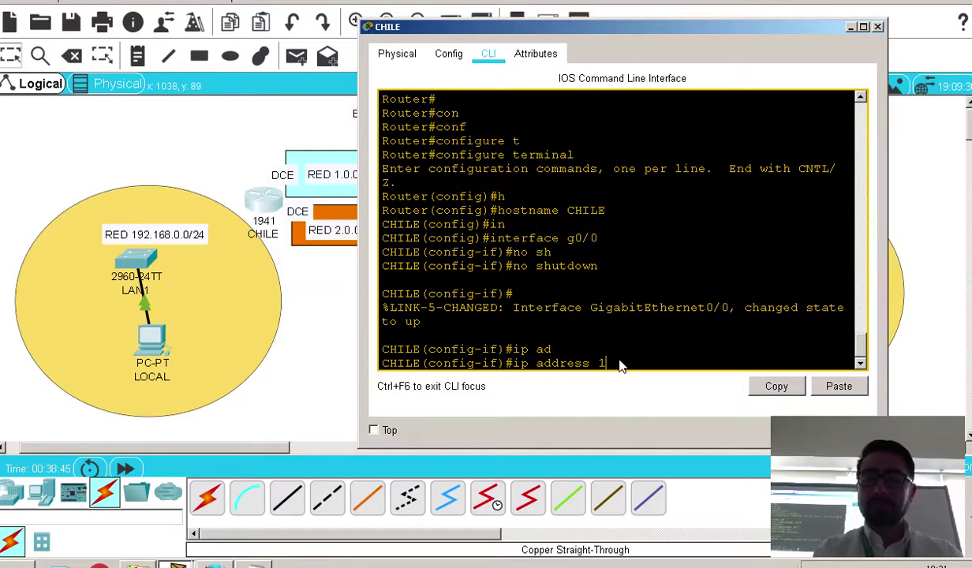
pyautogui.write('92.168')
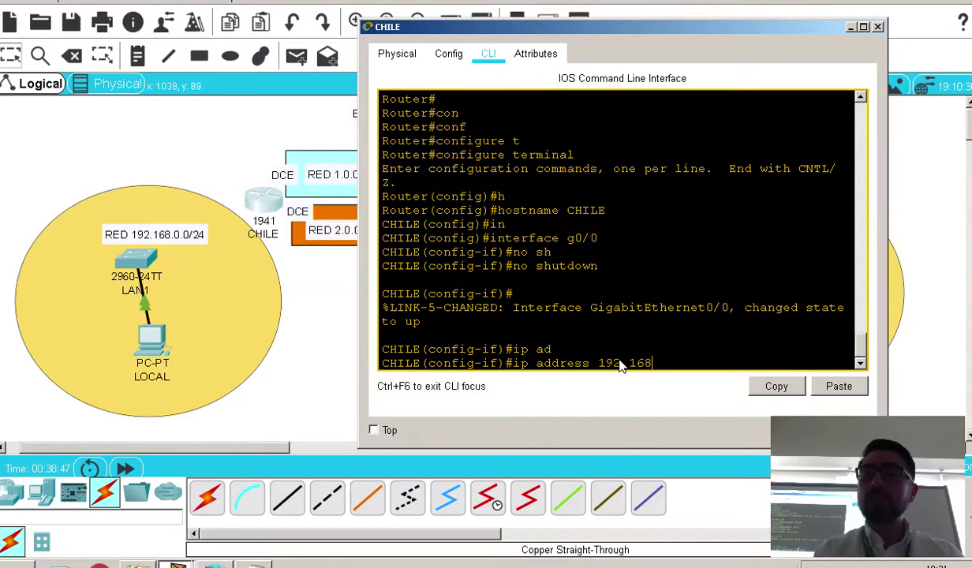
pyautogui.write('.0.1')
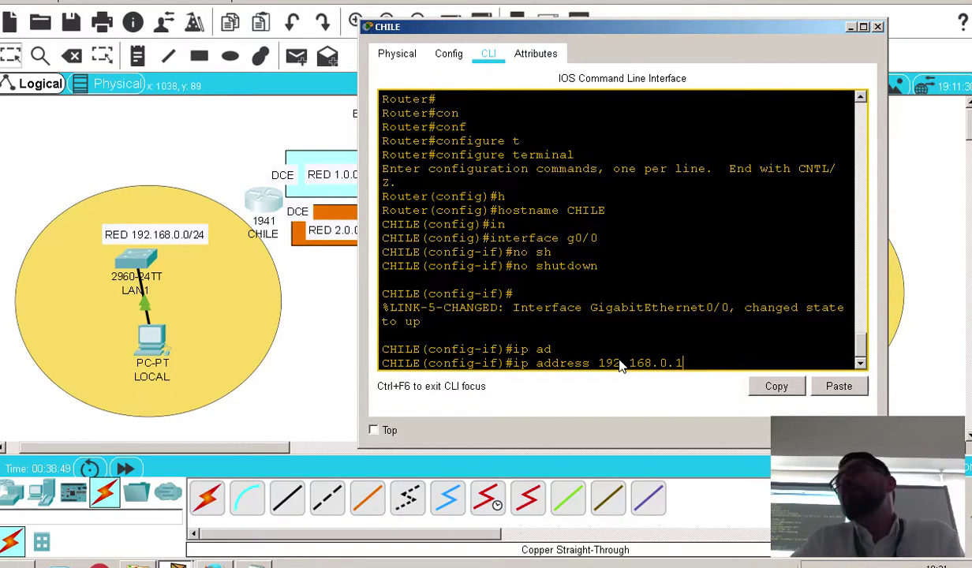
pyautogui.write(' 255.255.255.0')
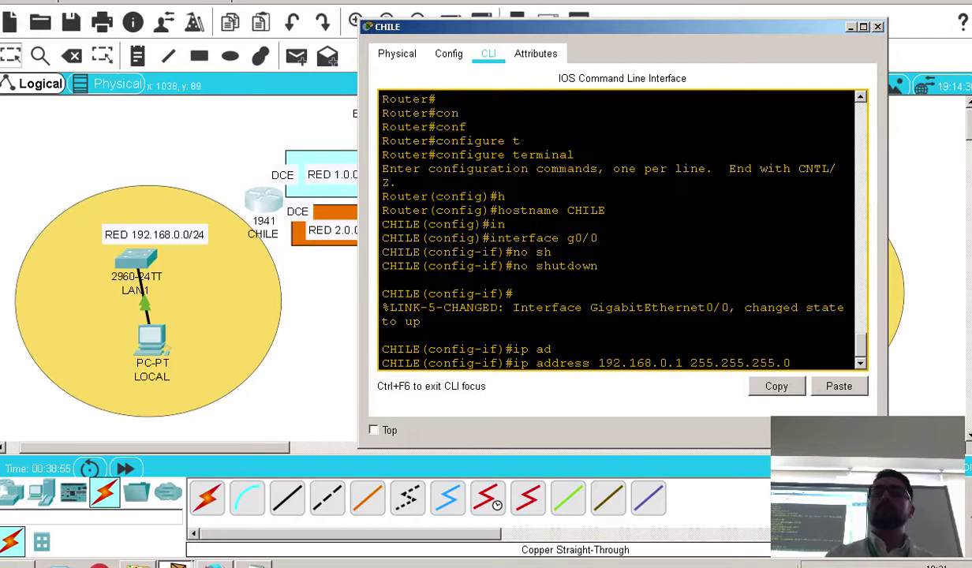
pyautogui.press('Return')
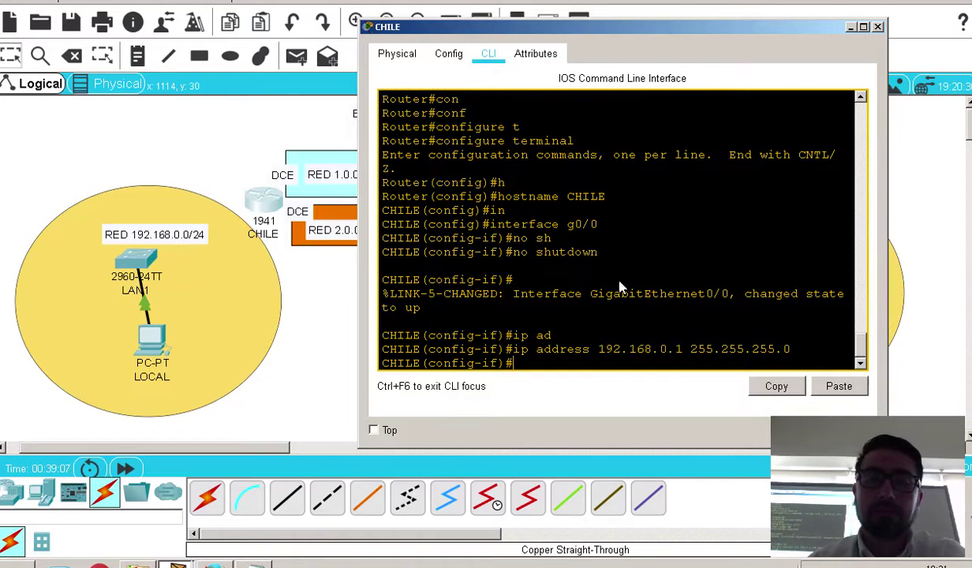
# Connect GigabitEthernet0/0 of the CHILE router to FastEthernet0/1 of the LAN1 switch with a copper straight-through cable
pyautogui.click(291, 503)
pyautogui.click(256, 197)
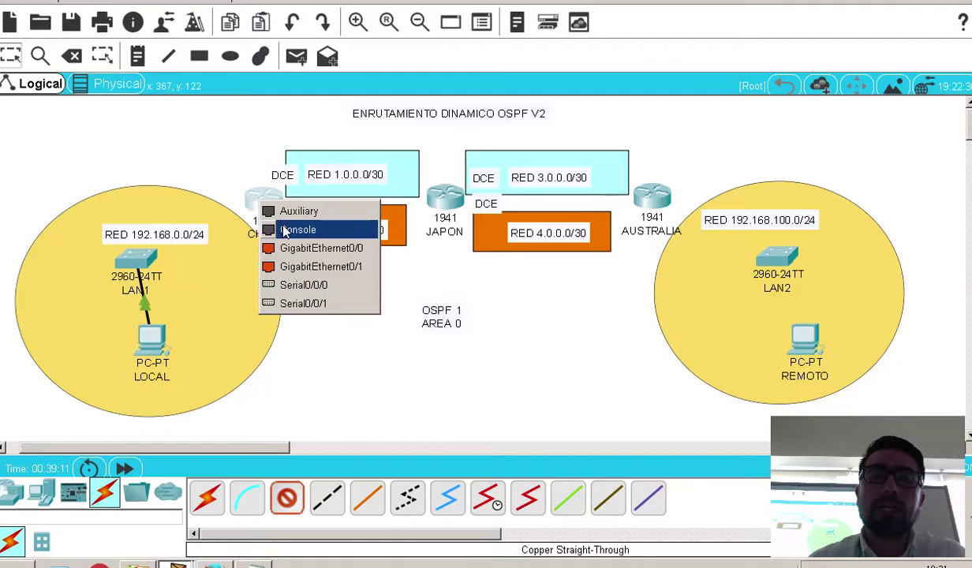
pyautogui.click(286, 248)
pyautogui.click(147, 258)
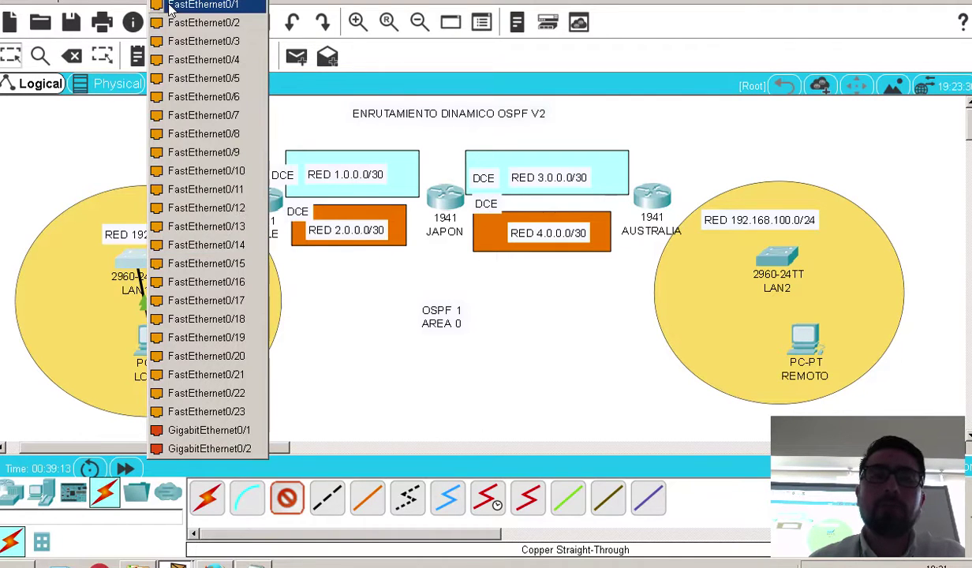
pyautogui.click(197, 6)
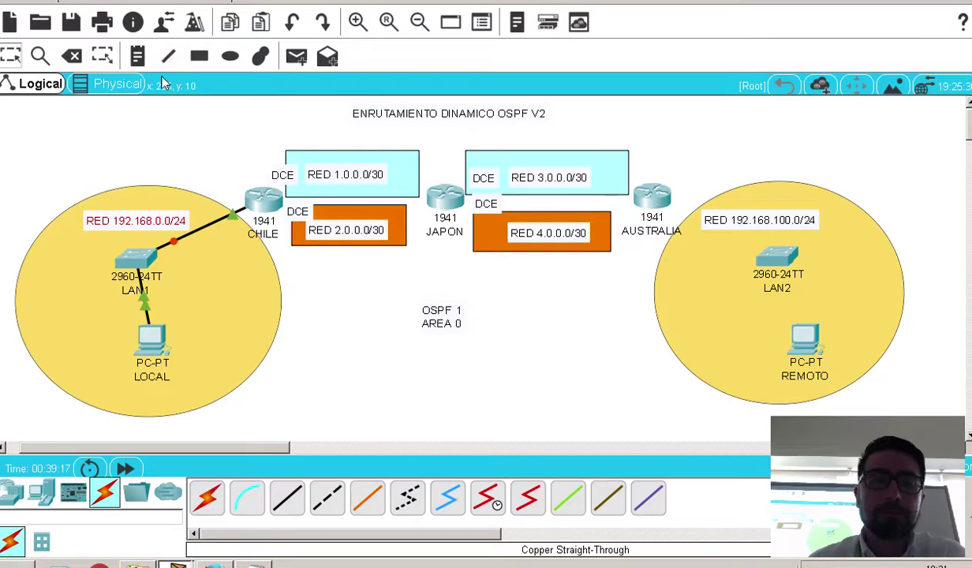
pyautogui.moveTo(260, 207)
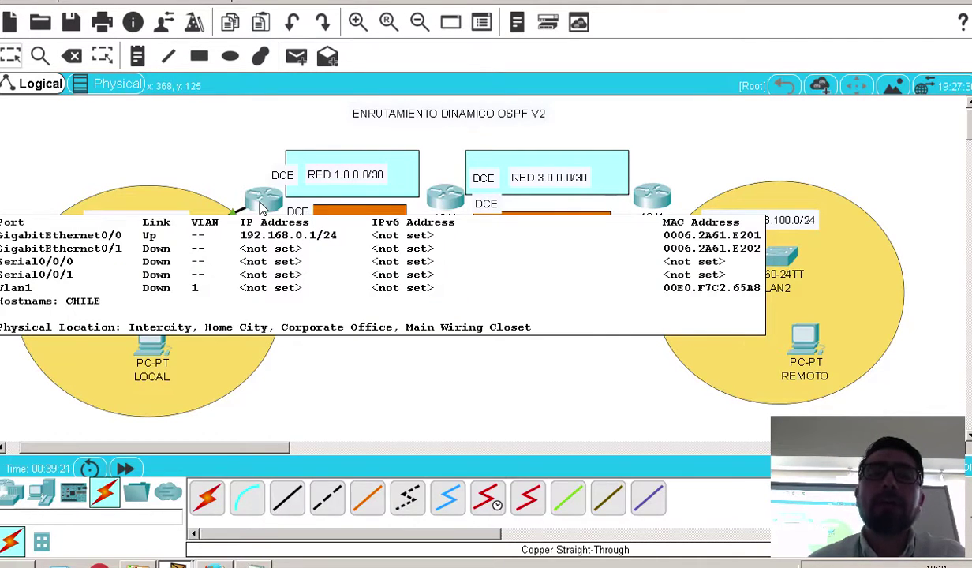
pyautogui.click(261, 207)
pyautogui.press('Return')
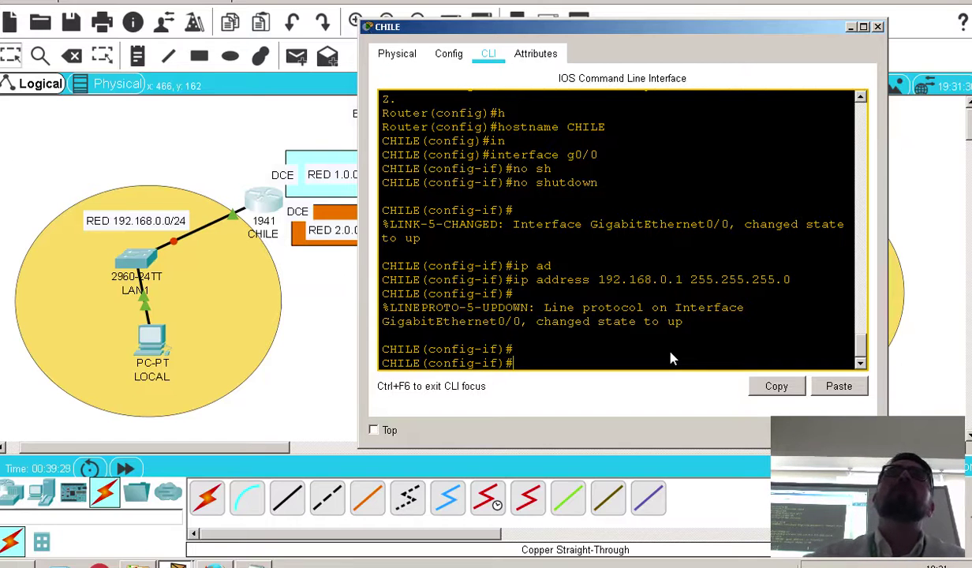
pyautogui.click(301, 315)
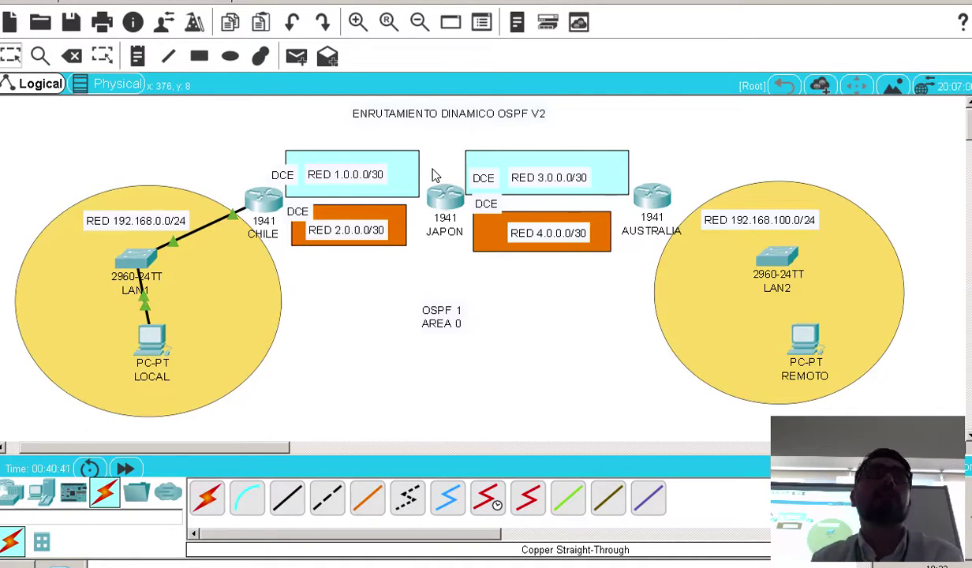
# Leave interface and global configuration mode on the CHILE router with exit and end
pyautogui.click(275, 206)
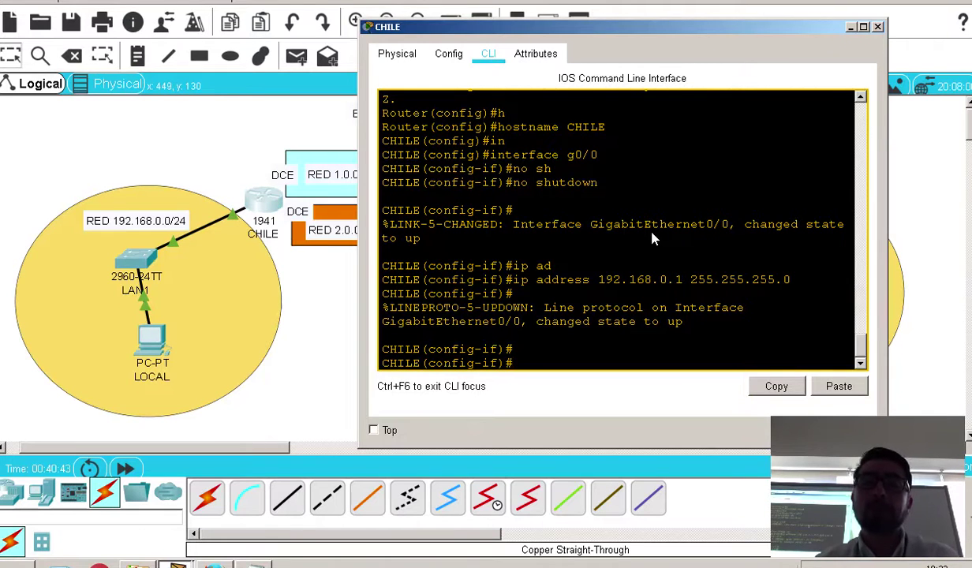
pyautogui.write('exit')
pyautogui.press('Return')
pyautogui.press('Return')
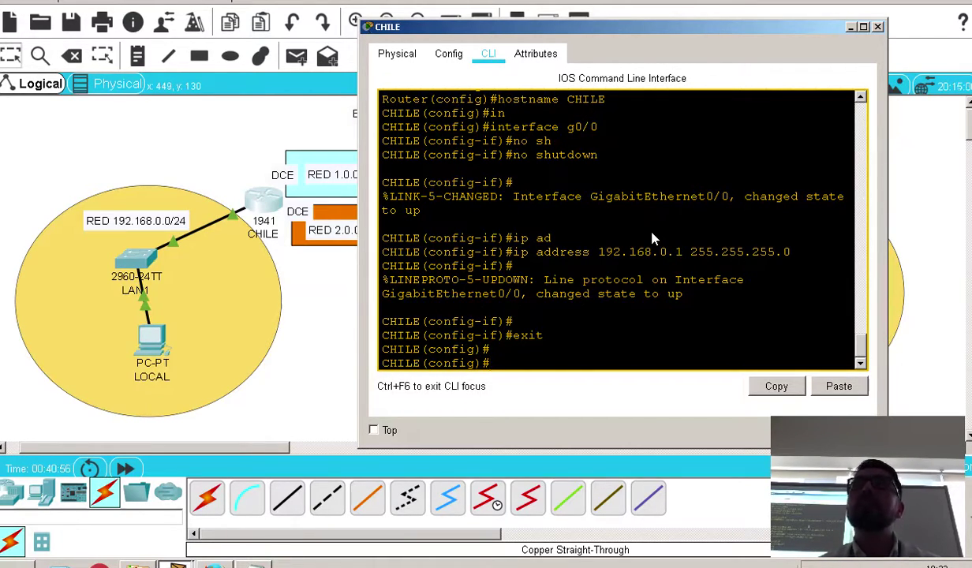
pyautogui.write('end')
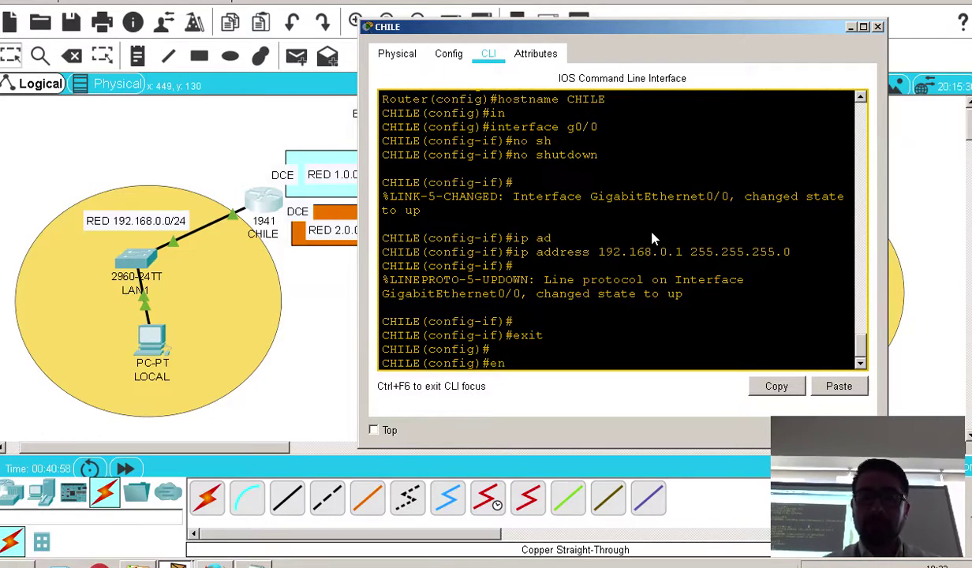
pyautogui.press('Return')
pyautogui.press('Return')
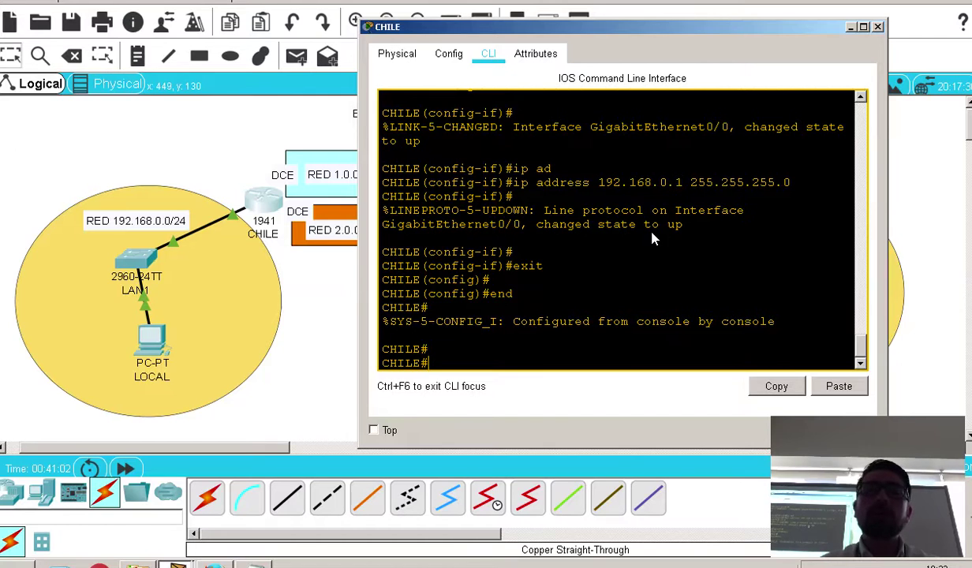
# List the CHILE router's interfaces with show ip interface brief and examine the rows of the two serial ports
pyautogui.click(265, 198)
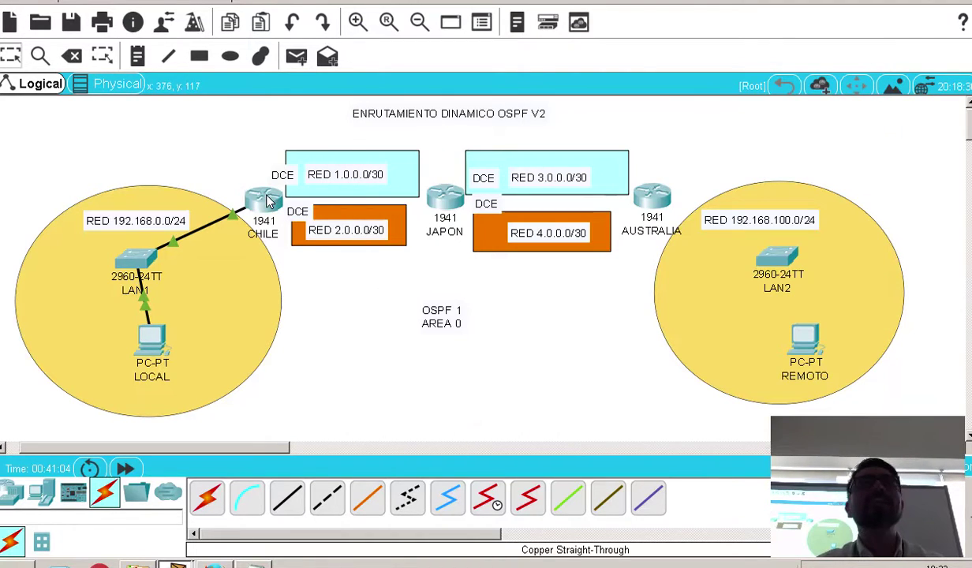
pyautogui.moveTo(269, 202)
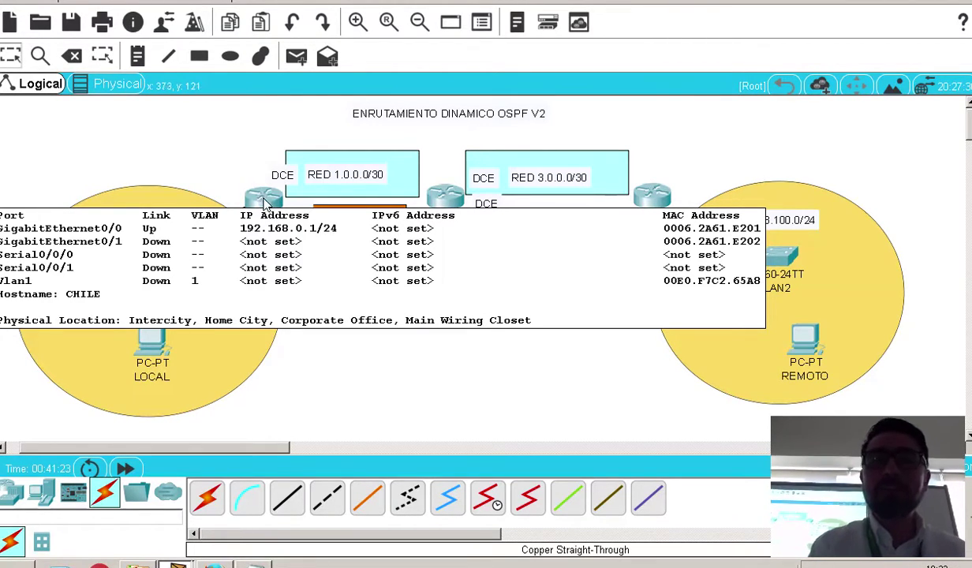
pyautogui.click(268, 202)
pyautogui.write('sh')
pyautogui.press('Tab')
pyautogui.write('ip')
pyautogui.press('Tab')
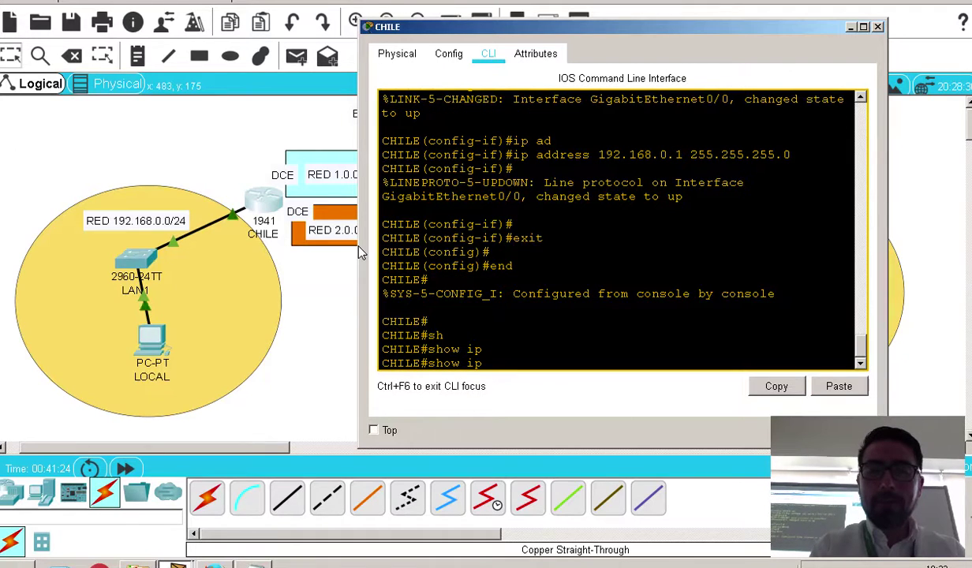
pyautogui.write('in')
pyautogui.press('Tab')
pyautogui.write('br')
pyautogui.press('Tab')
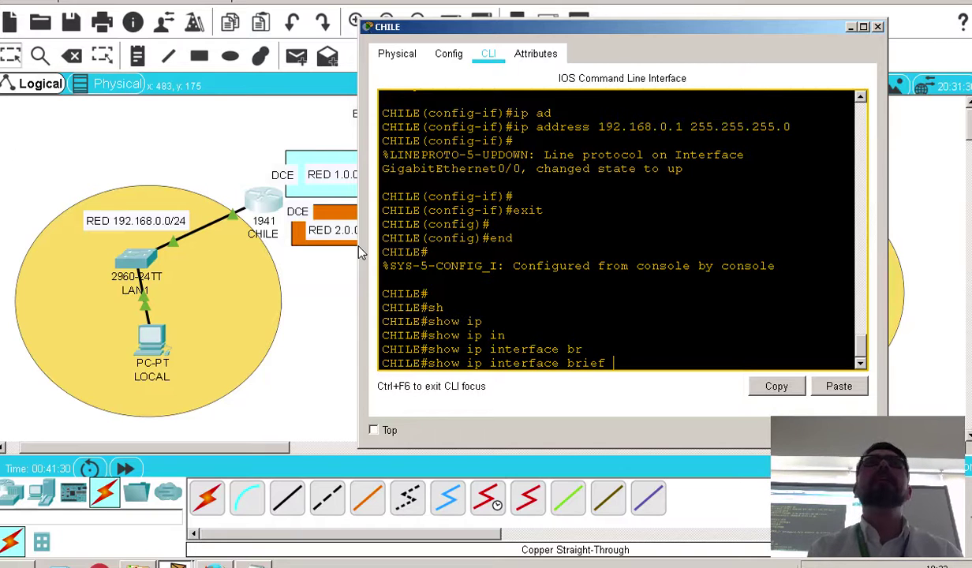
pyautogui.press('Return')
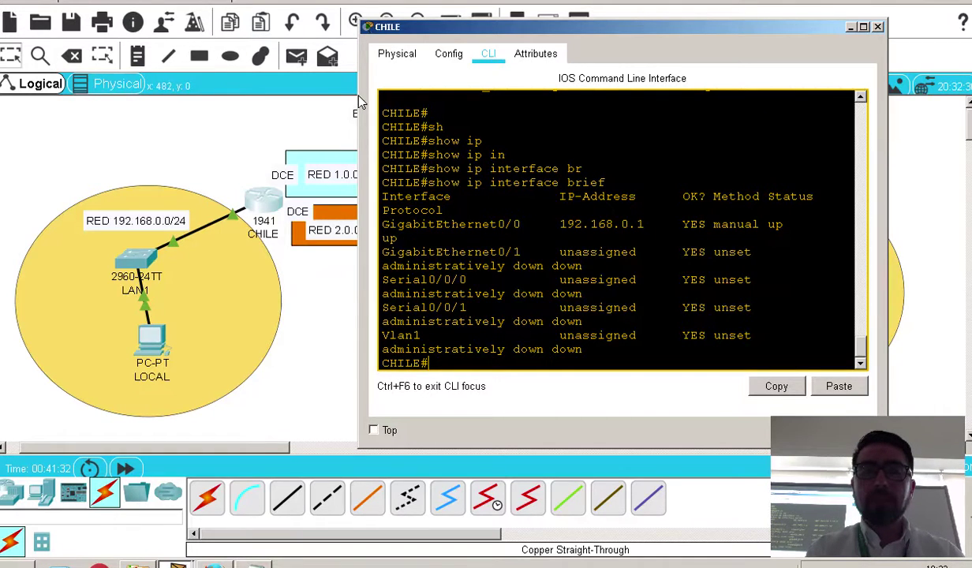
pyautogui.moveTo(357, 99); pyautogui.dragTo(182, 114)
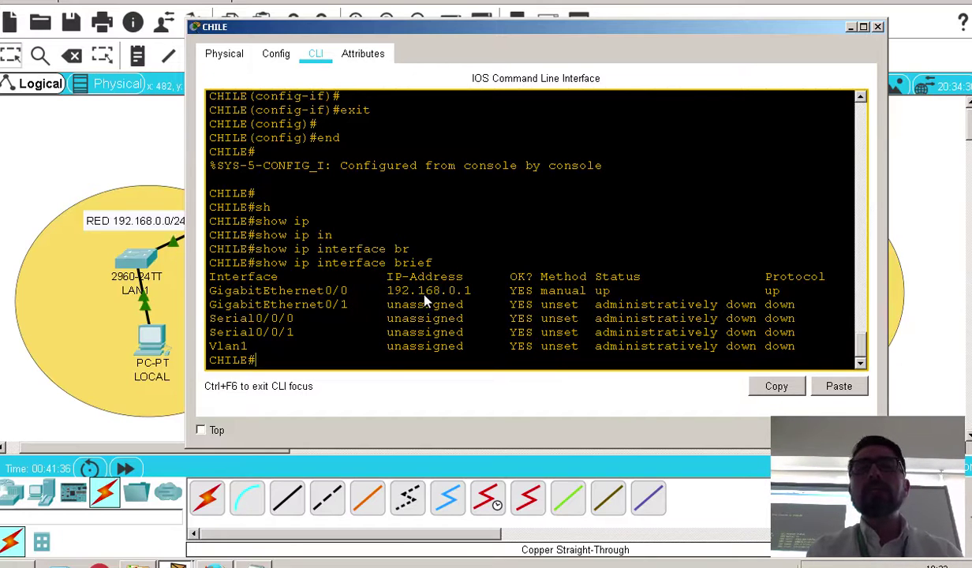
pyautogui.moveTo(314, 334); pyautogui.dragTo(207, 333)
pyautogui.click(315, 346)
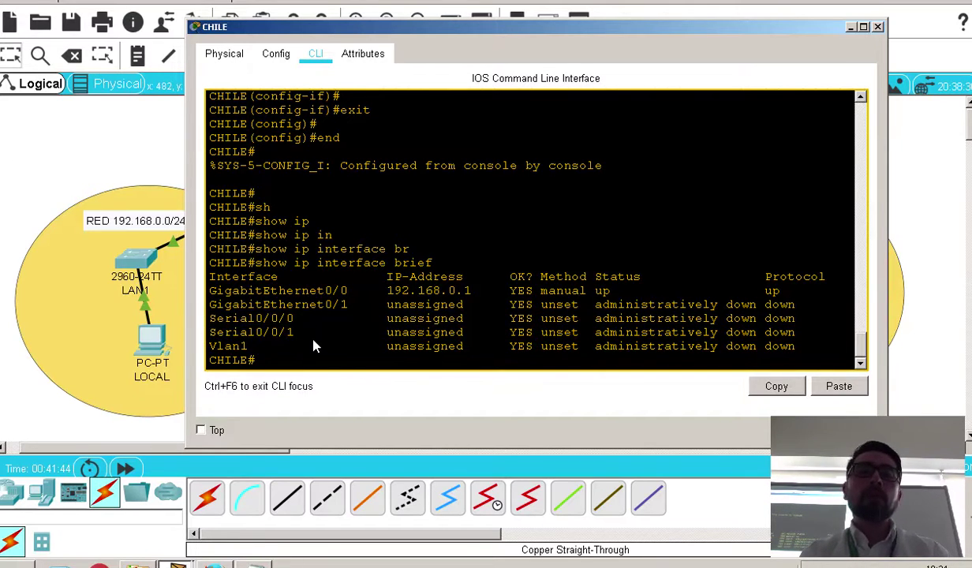
pyautogui.moveTo(297, 322); pyautogui.dragTo(204, 322)
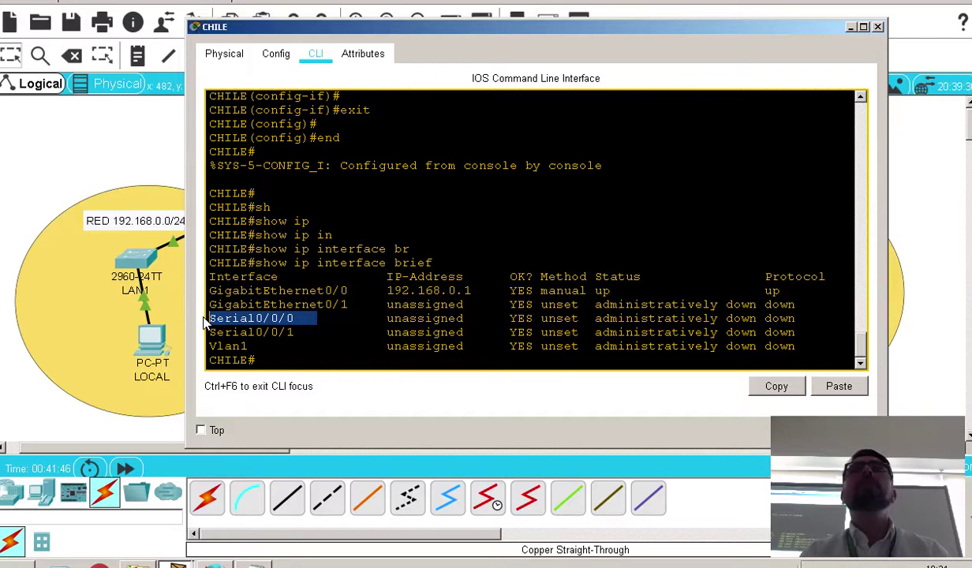
# Re-enter global configuration mode on the CHILE router with configure terminal
pyautogui.click(320, 355)
pyautogui.write('co')
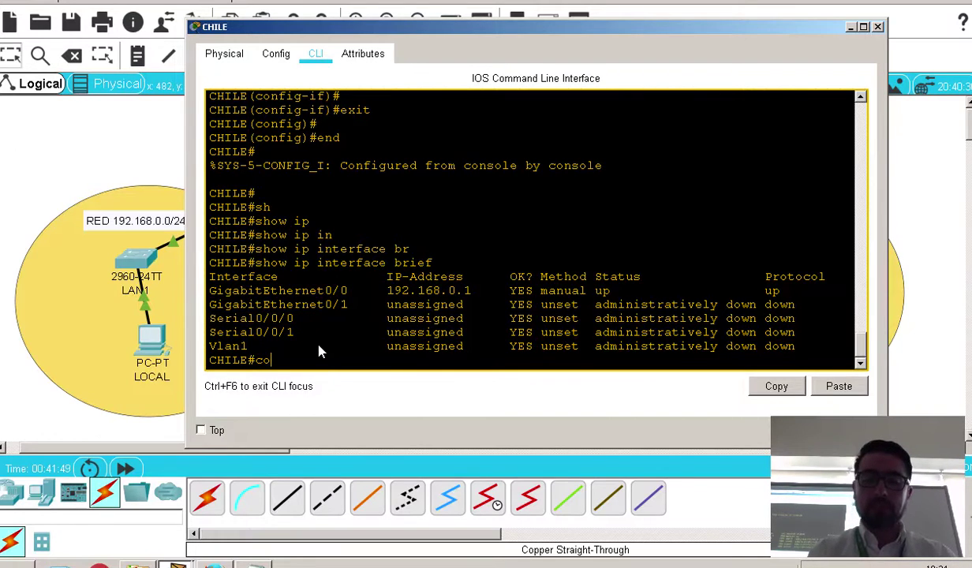
pyautogui.write('n')
pyautogui.press('Tab')
pyautogui.write('f')
pyautogui.press('Tab')
pyautogui.write('t')
pyautogui.press('Tab')
pyautogui.press('Return')
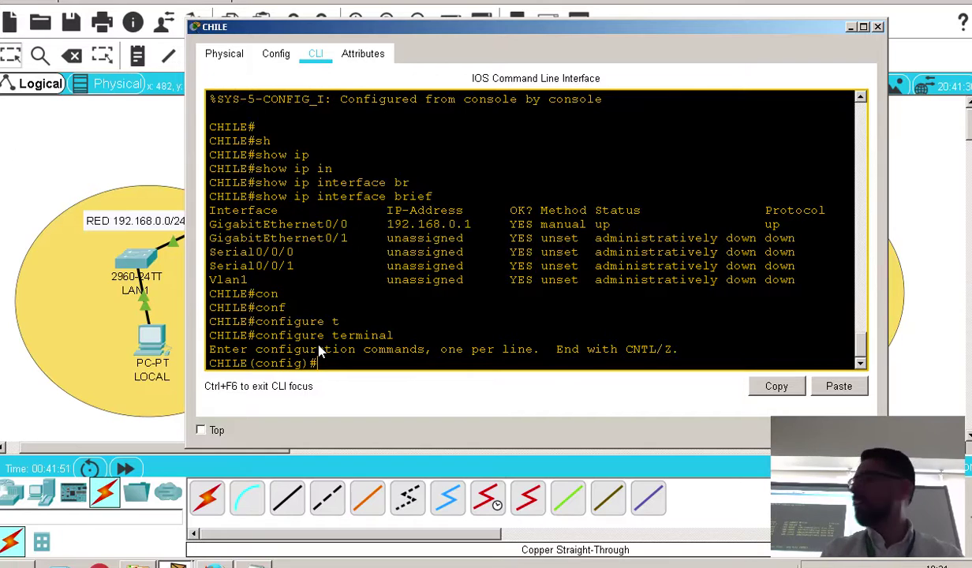
# Enter configuration of interface serial 0/0/0 on the CHILE router
pyautogui.write('in')
pyautogui.press('Tab')
pyautogui.write('s')
pyautogui.press('Tab')
pyautogui.write('0')
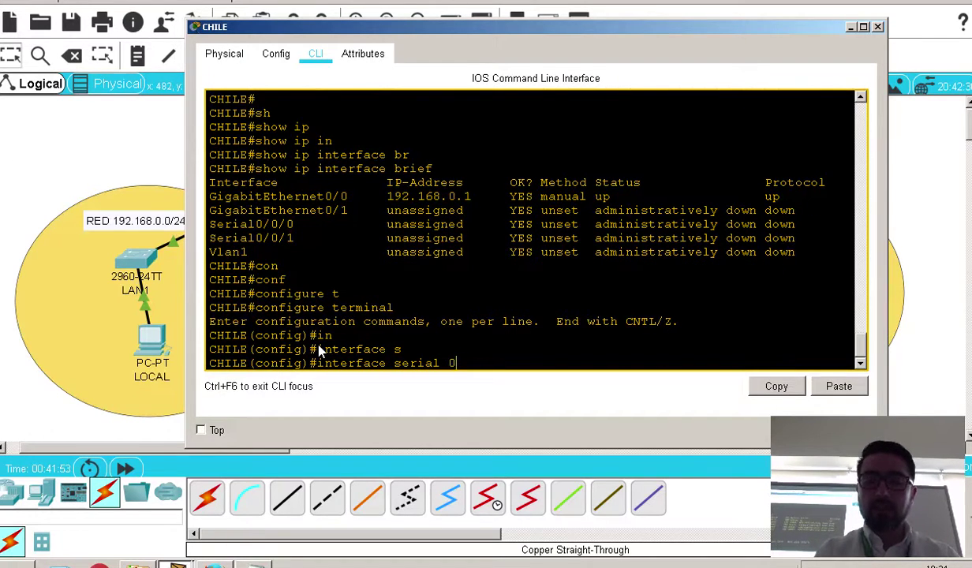
pyautogui.write('/0/0')
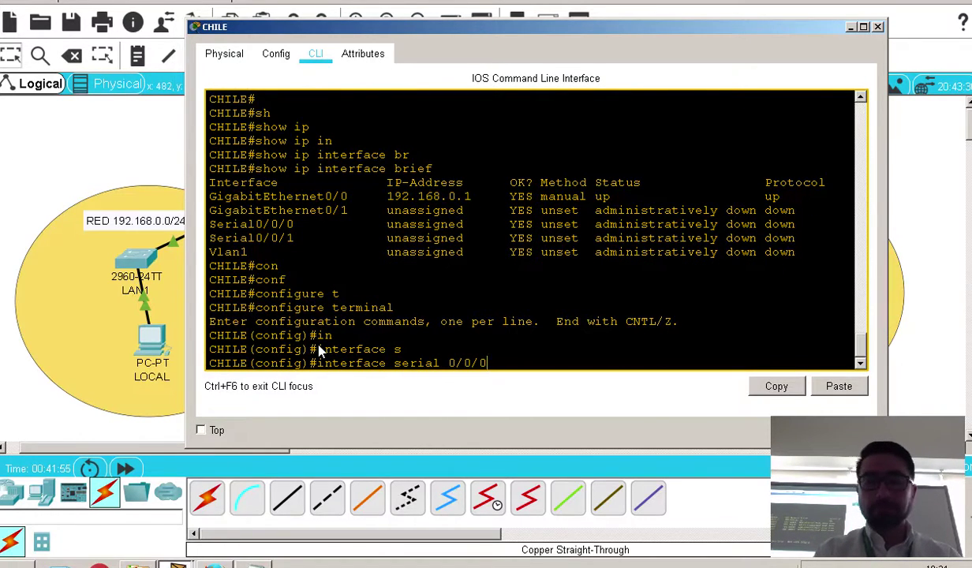
pyautogui.press('Return')
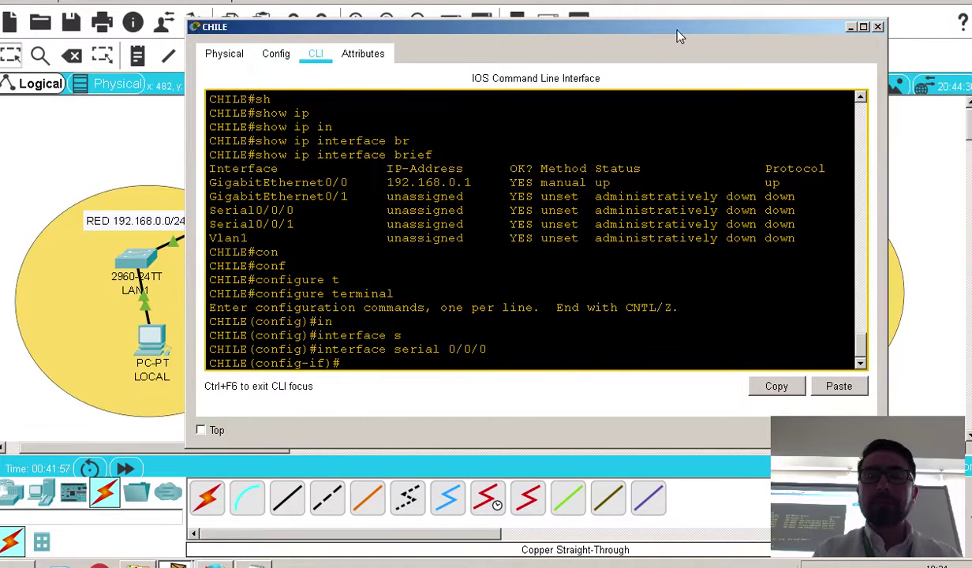
# Uncover the CHILE side of the topology and enable interface serial 0/0/0 with no shutdown
pyautogui.moveTo(677, 36); pyautogui.dragTo(794, 35)
pyautogui.moveTo(382, 39); pyautogui.dragTo(454, 40)
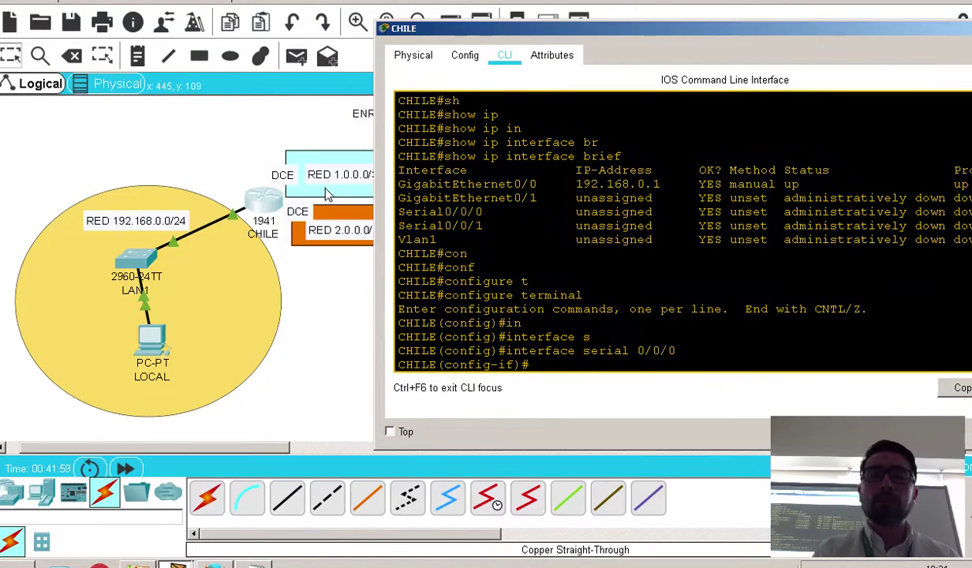
pyautogui.write('n')
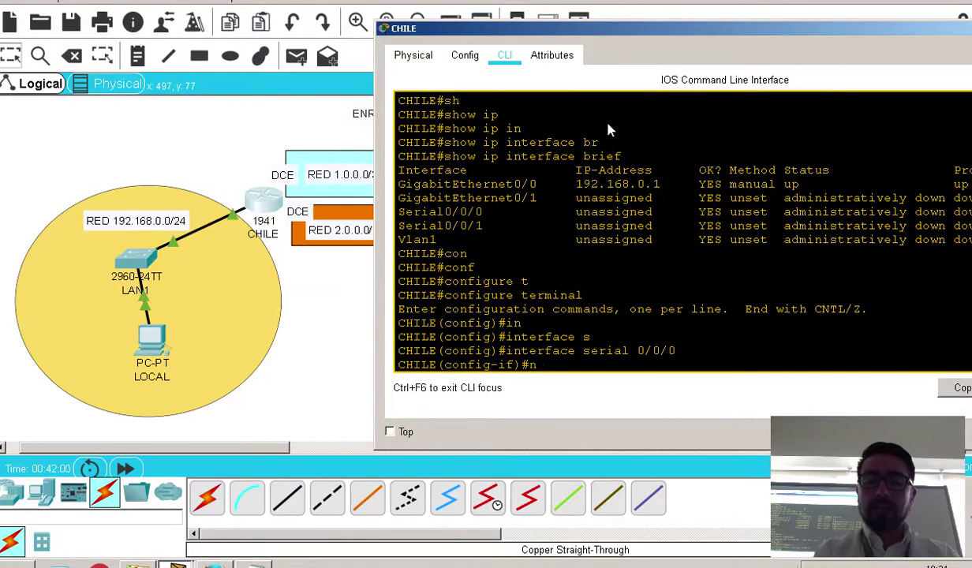
pyautogui.write('o sh')
pyautogui.press('Tab')
pyautogui.press('Return')
pyautogui.press('Return')
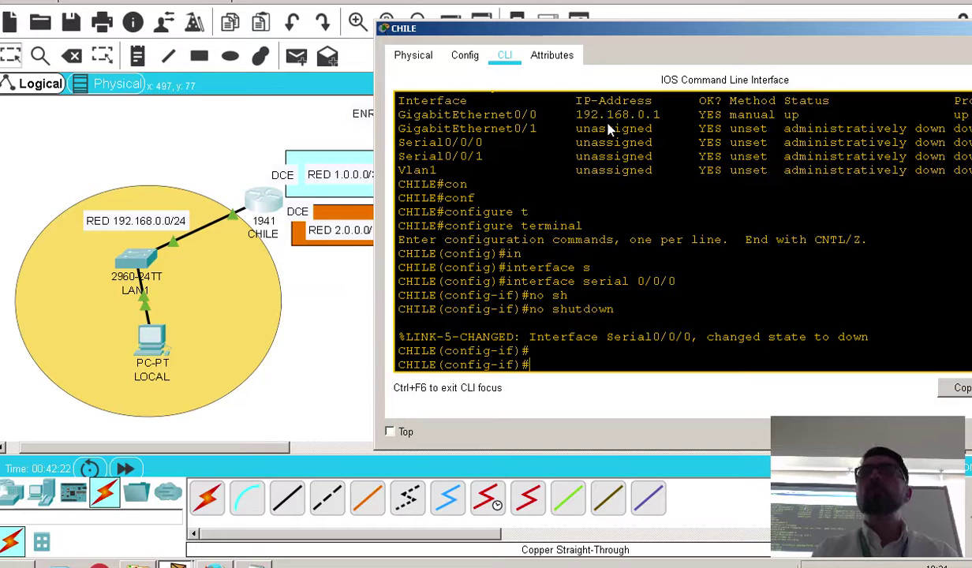
# Assign IP address 1.0.0.1 with mask 255.255.255.252 to interface serial 0/0/0 on the CHILE router
pyautogui.write('ip ad')
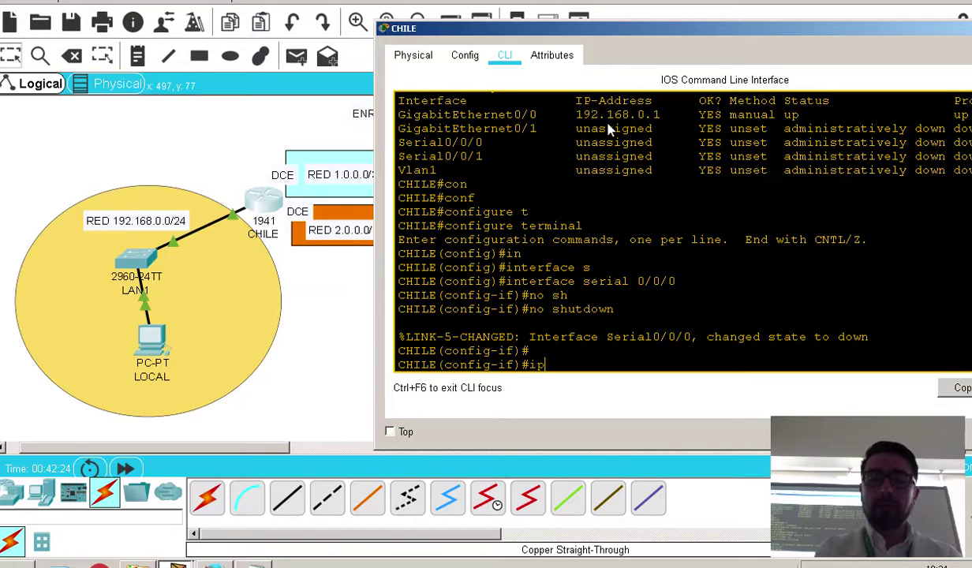
pyautogui.press('Tab')
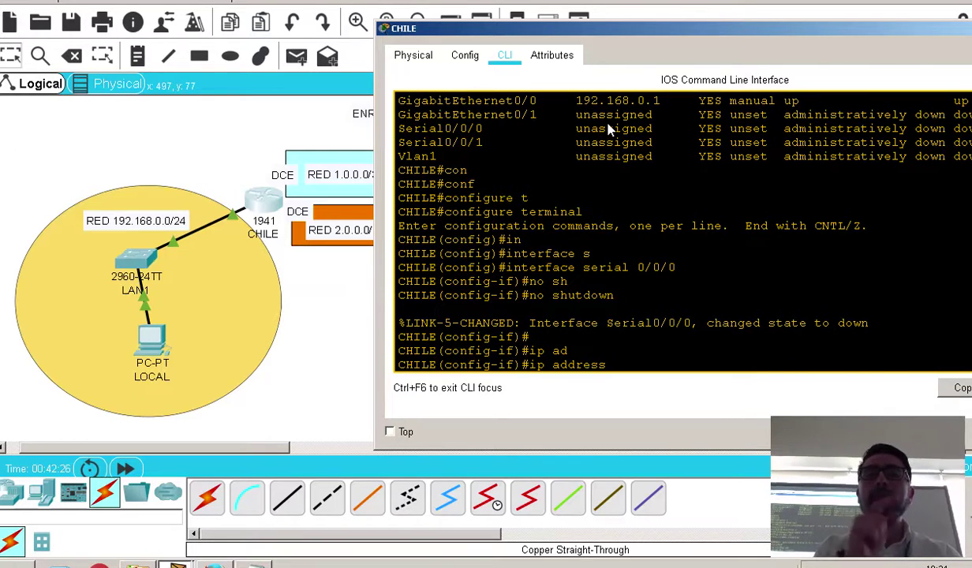
pyautogui.write('1.0.0.')
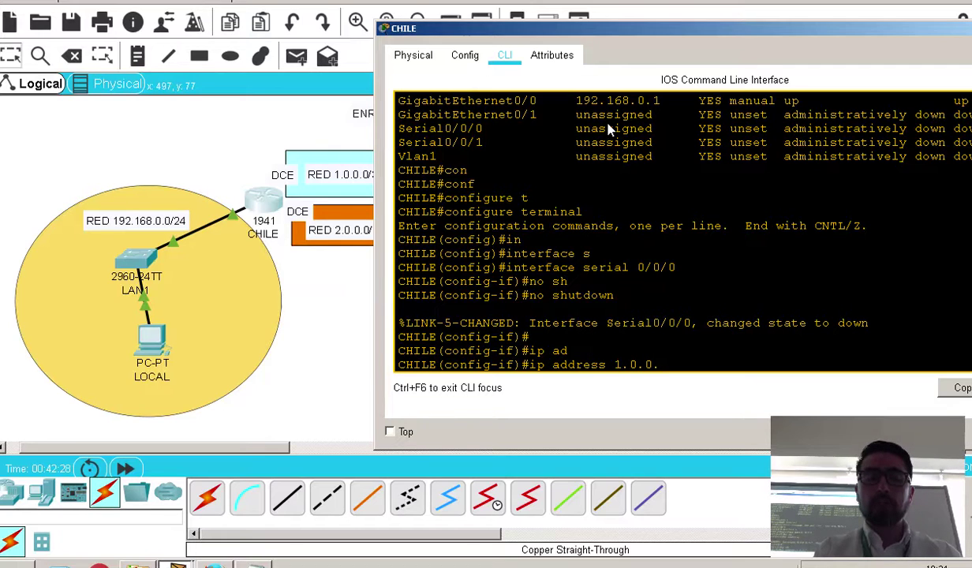
pyautogui.write('1 255.255')
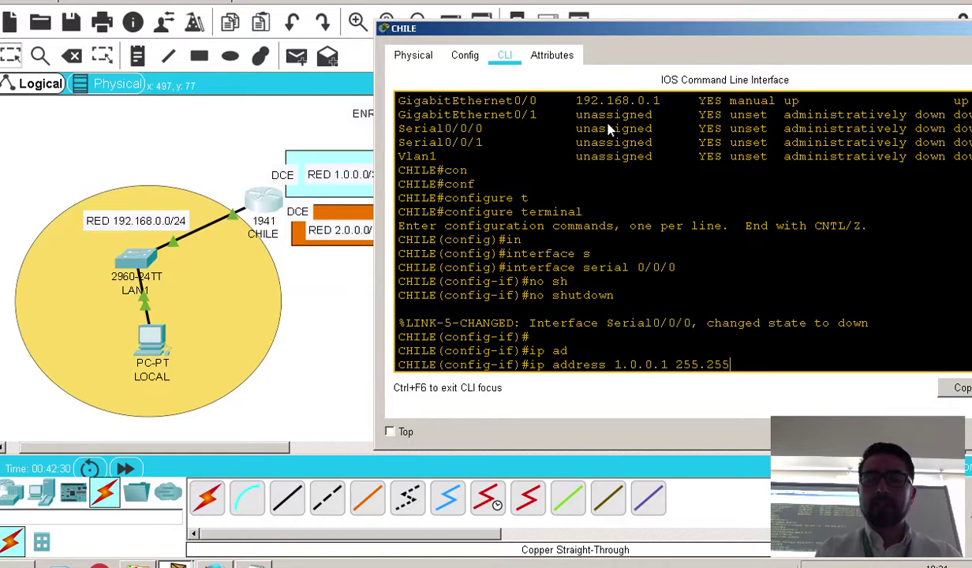
pyautogui.write('.255.252')
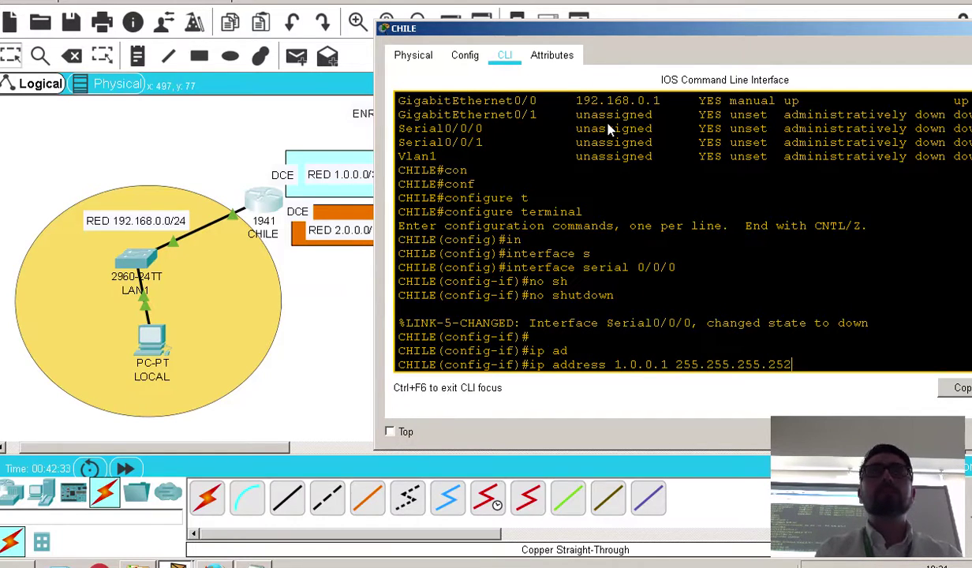
pyautogui.press('Return')
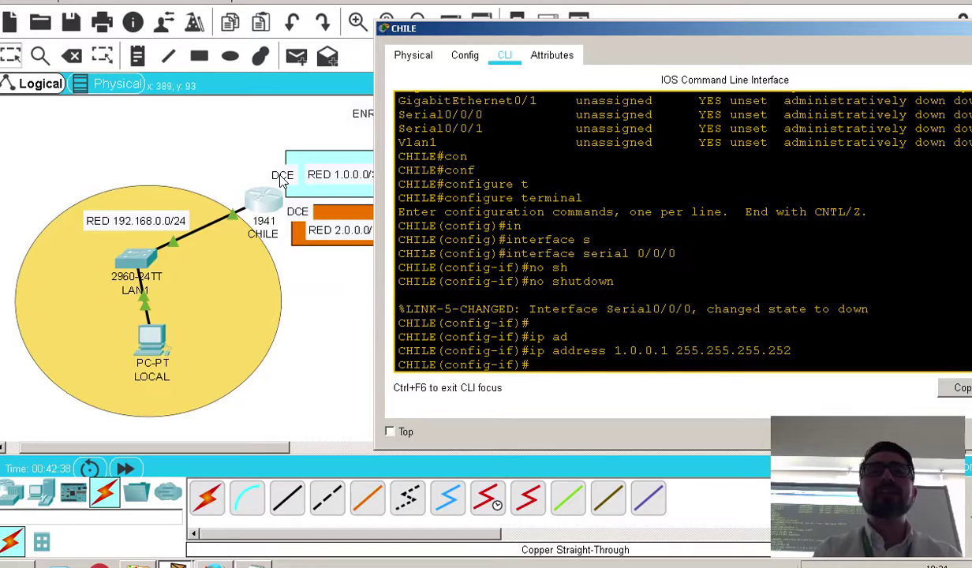
# Set the clock rate of the CHILE router's serial 0/0/0 interface to 9600
pyautogui.write('clo')
pyautogui.press('Tab')
pyautogui.write('r')
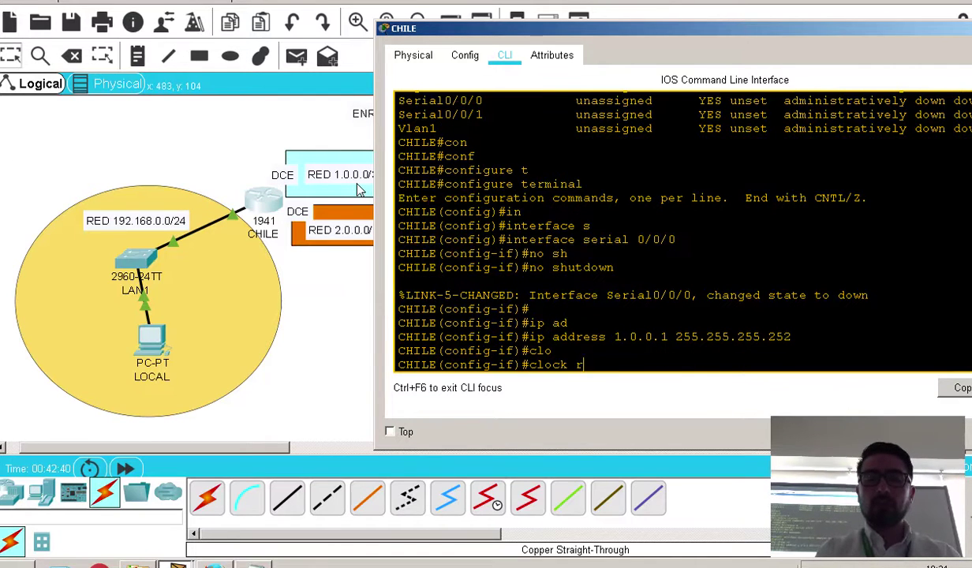
pyautogui.press('Tab')
pyautogui.write('9600')
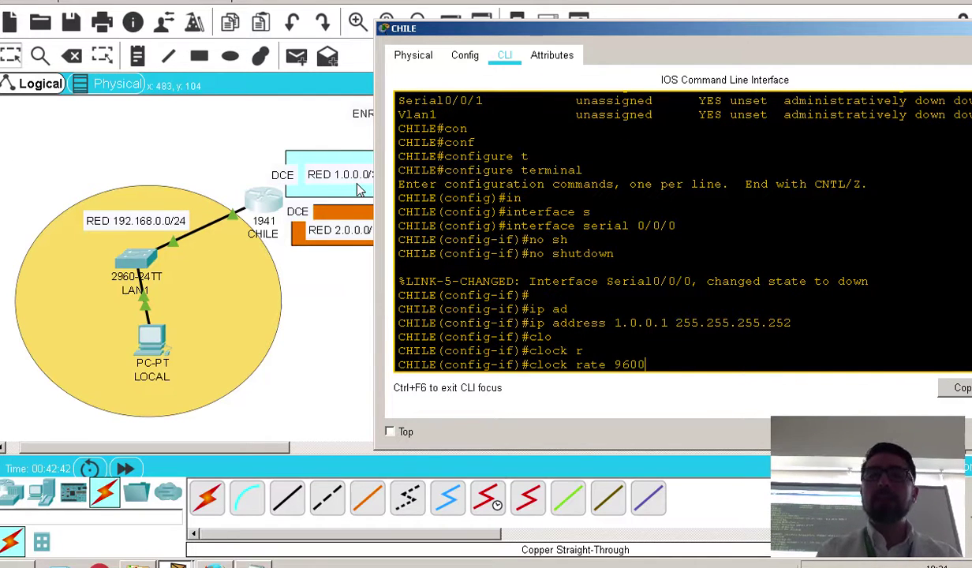
pyautogui.press('Return')
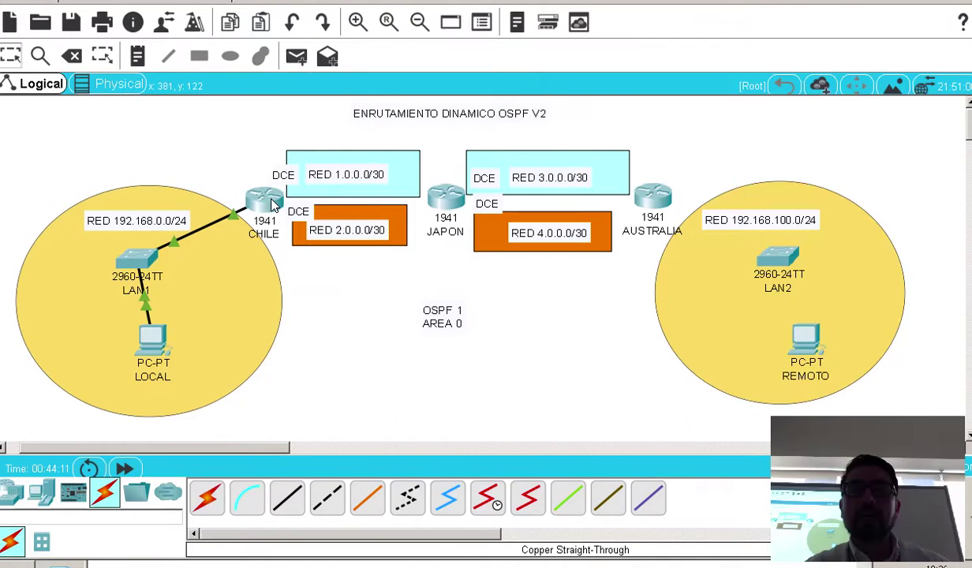
# Return to the CHILE router's console, exit serial 0/0/0 and enter configuration of interface serial 0/0/1
pyautogui.click(268, 200)
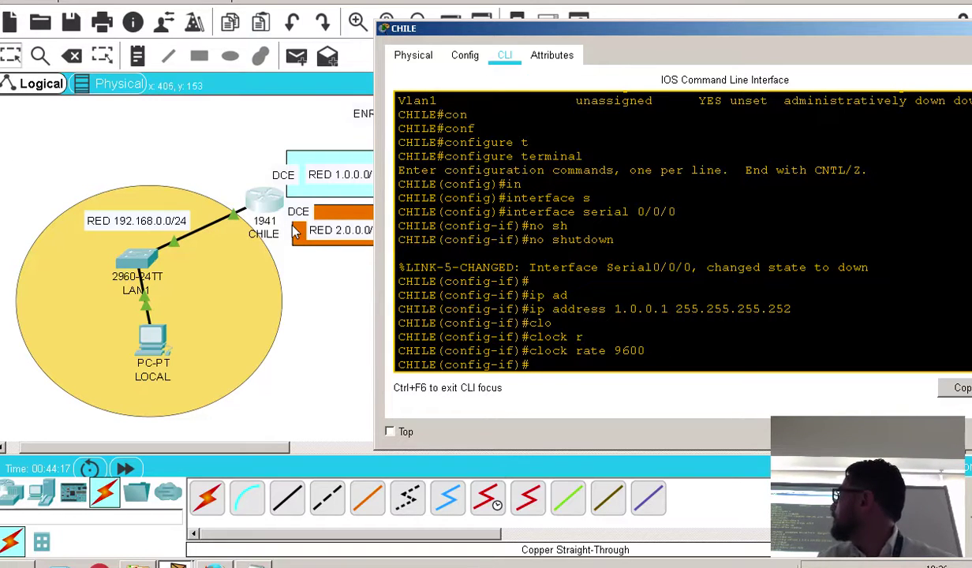
pyautogui.write('exit')
pyautogui.press('Return')
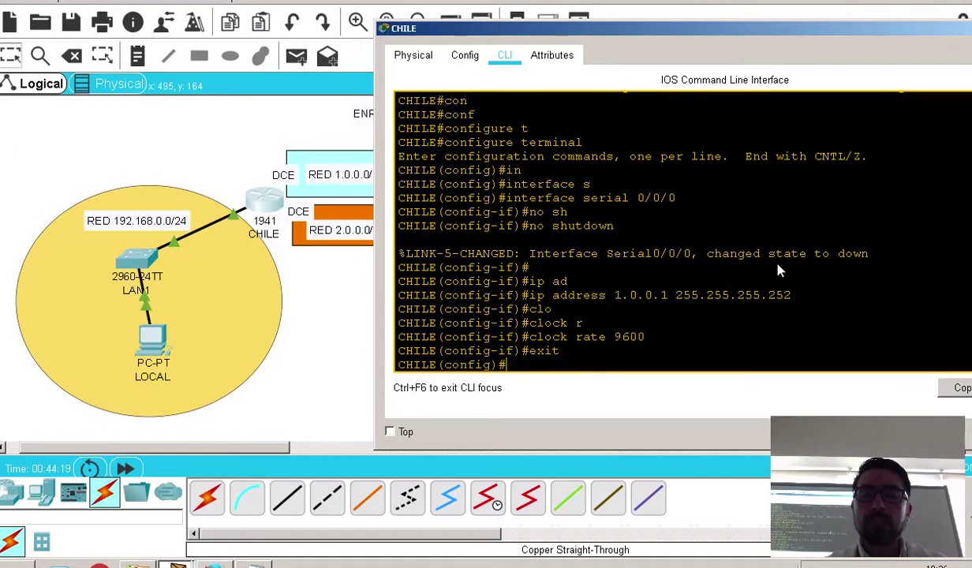
pyautogui.press('Return')
pyautogui.write('in')
pyautogui.press('Tab')
pyautogui.write('s')
pyautogui.press('Tab')
pyautogui.write('0/07')
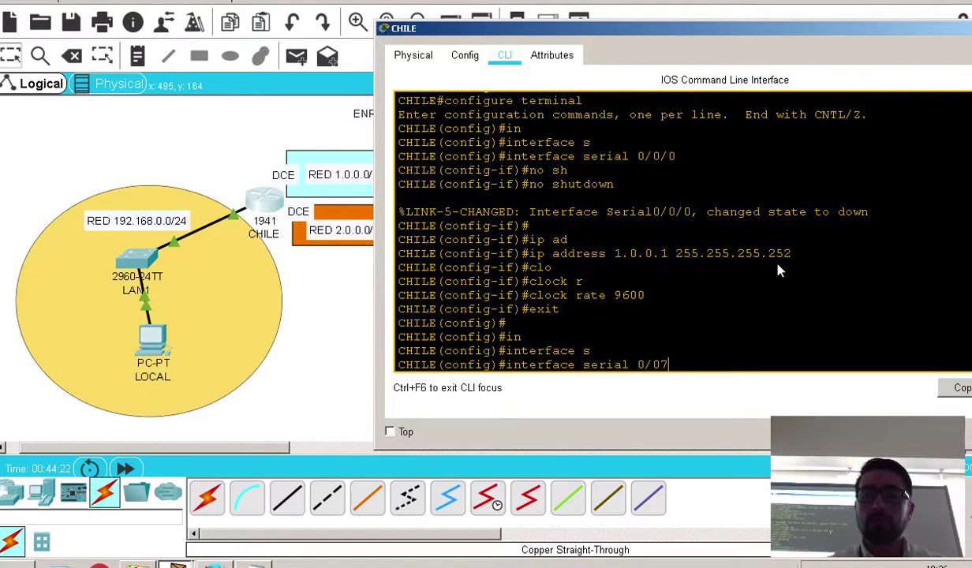
pyautogui.press('BackSpace')
pyautogui.write('/1')
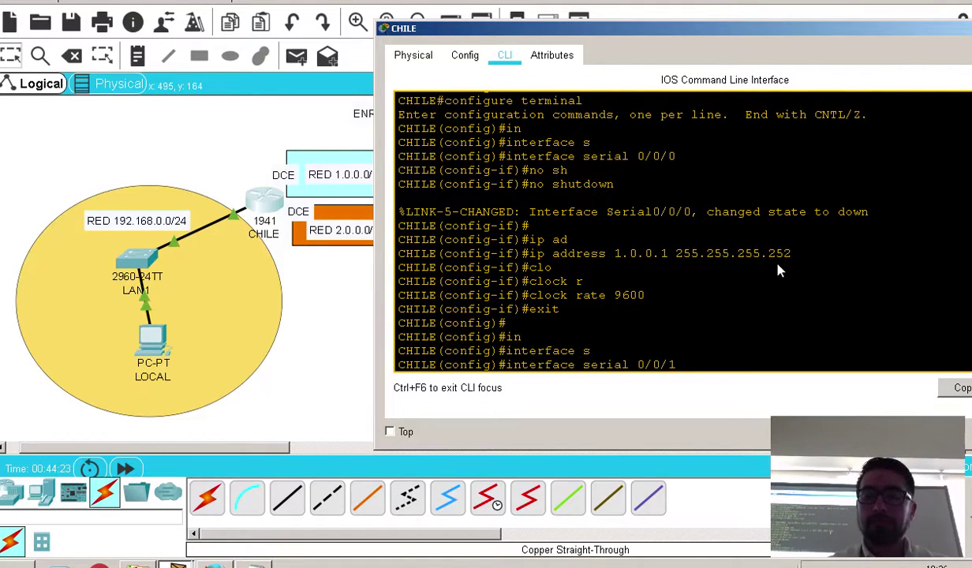
pyautogui.press('Return')
# Enable interface serial 0/0/1 on the CHILE router with no shutdown
pyautogui.write('no sh')
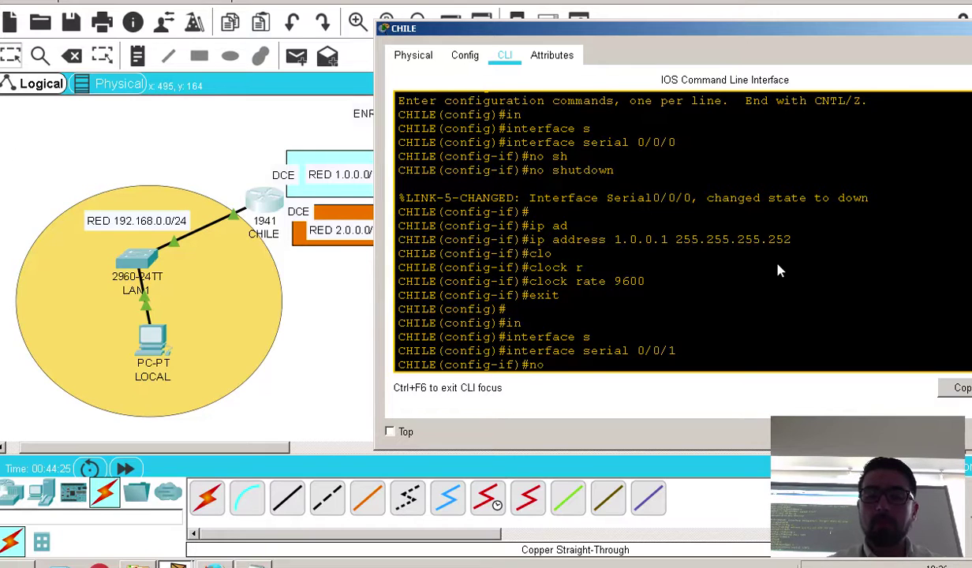
pyautogui.press('Tab')
pyautogui.press('Return')
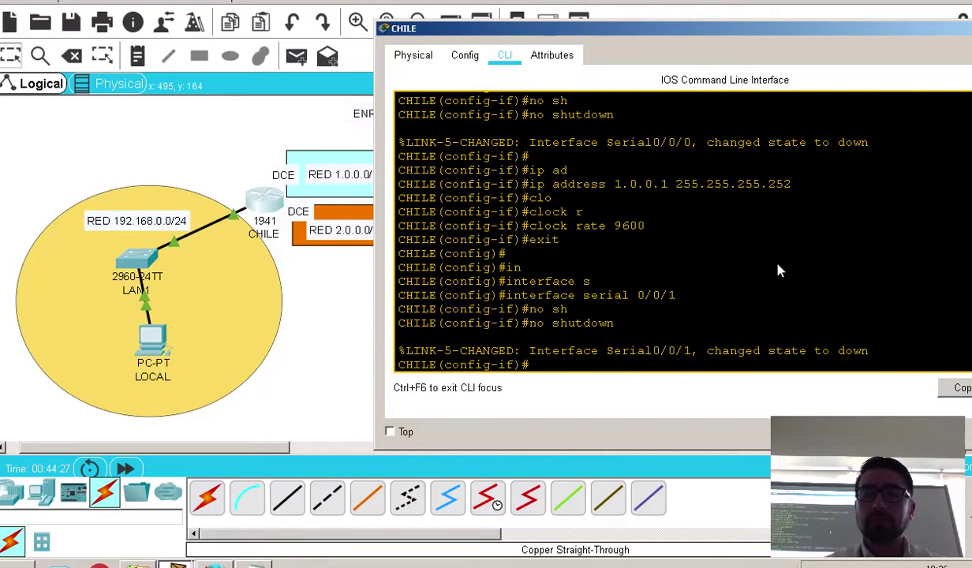
pyautogui.press('Return')
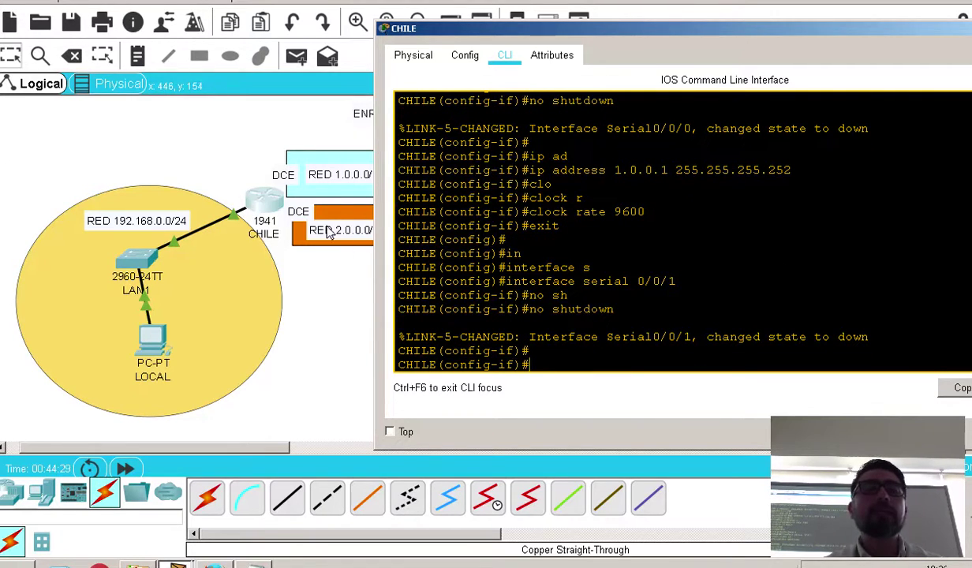
# Set the clock rate of the CHILE router's serial 0/0/1 interface to 9600
pyautogui.write('clo')
pyautogui.press('Tab')
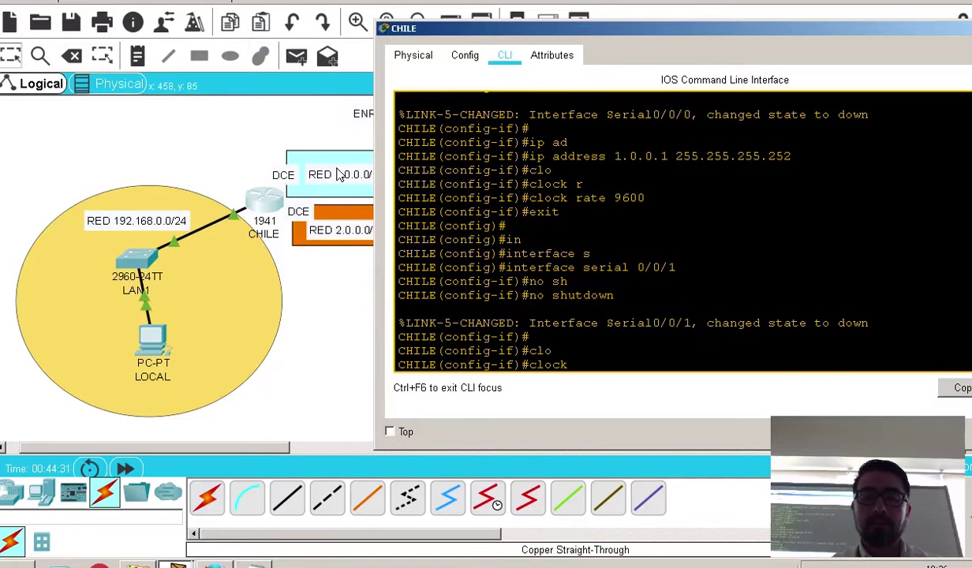
pyautogui.write('r')
pyautogui.press('Tab')
pyautogui.write('9600')
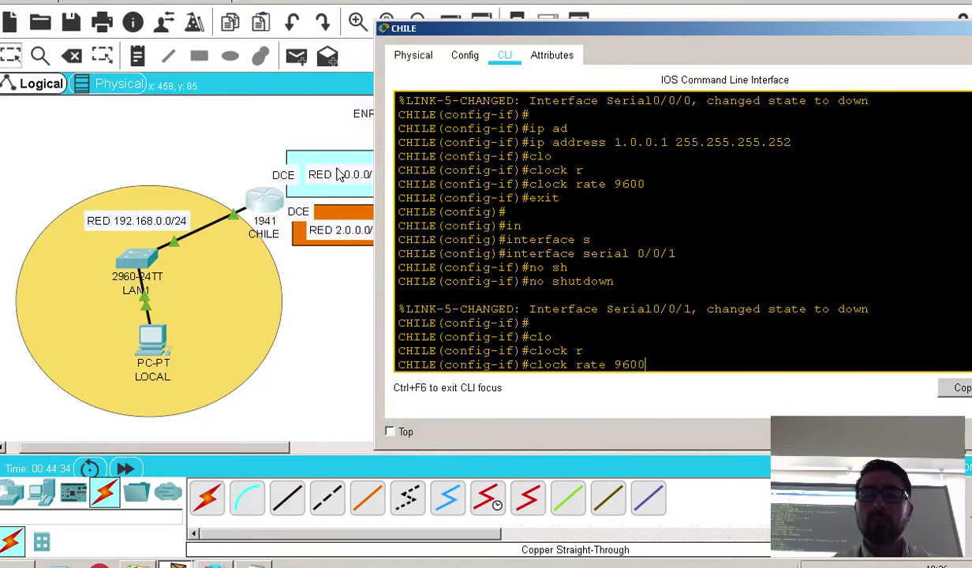
pyautogui.press('Return')
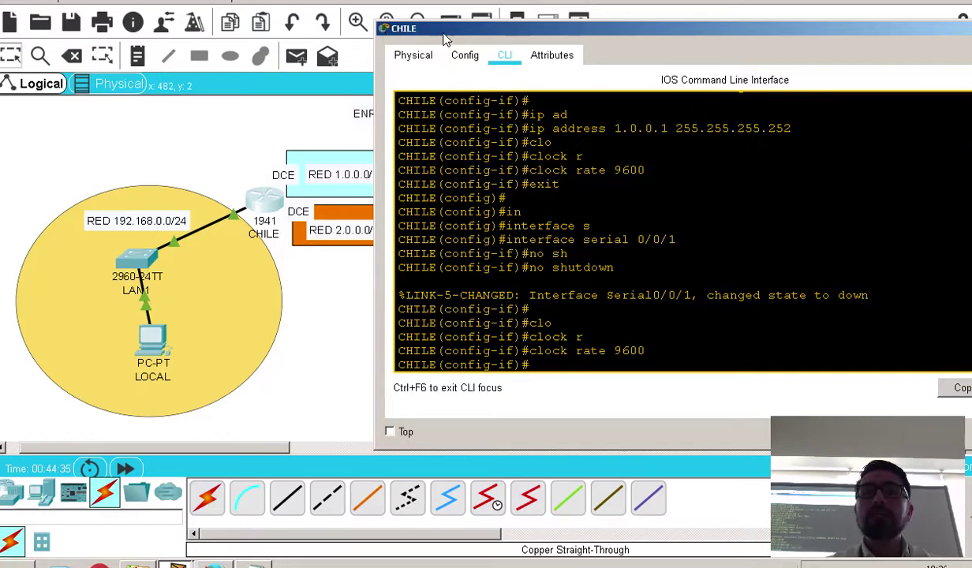
# Uncover the RED 2.0.0.0/30 label and assign 2.0.0.1 with mask 255.255.255.252 to CHILE's serial 0/0/1 interface
pyautogui.moveTo(428, 31); pyautogui.dragTo(487, 20)
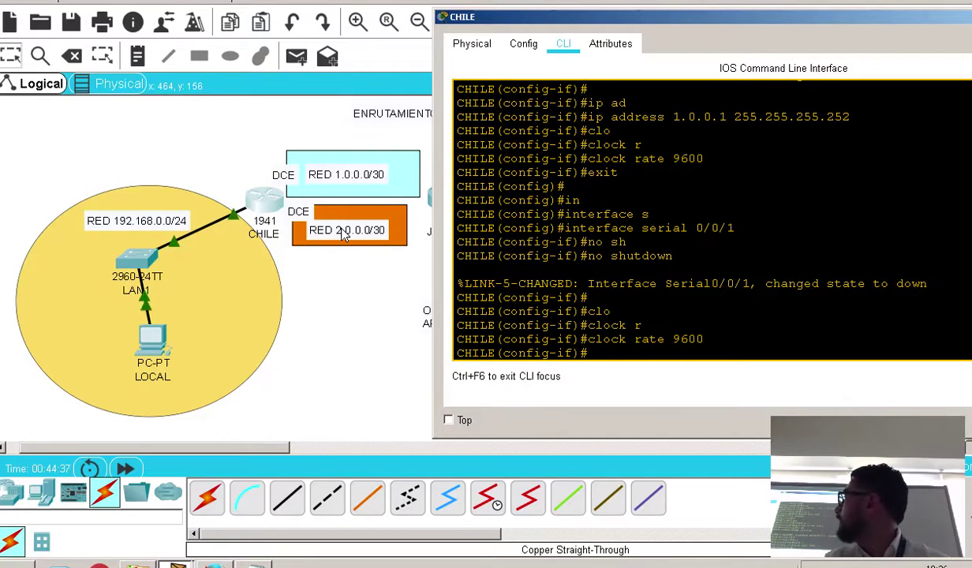
pyautogui.write('ip ad')
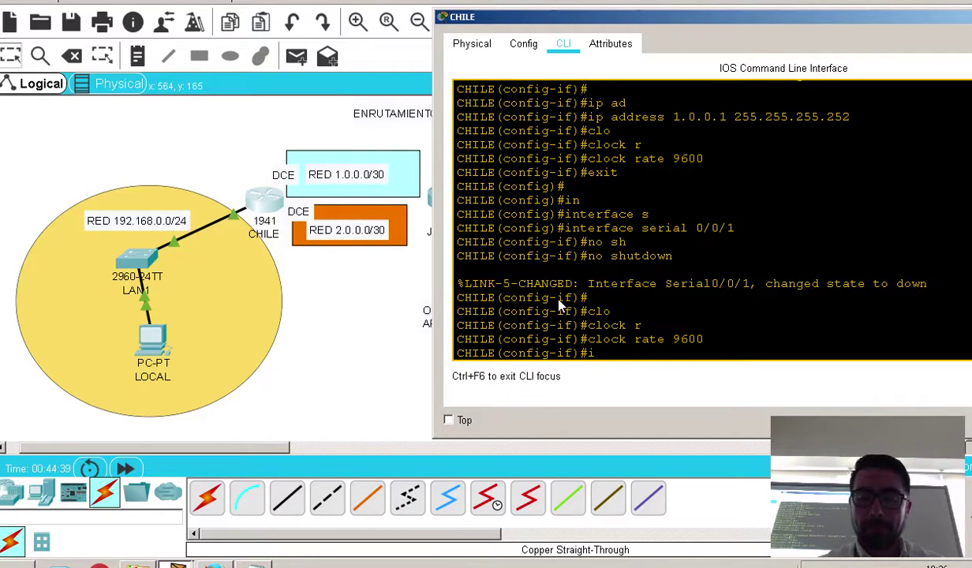
pyautogui.press('Tab')
pyautogui.write('2.0.')
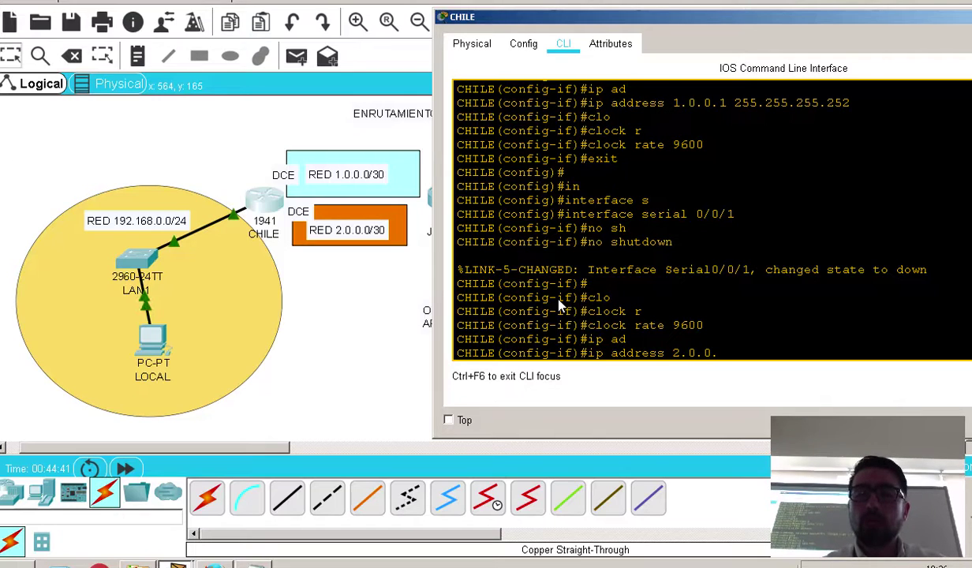
pyautogui.write('0.1 255.255.255.252')
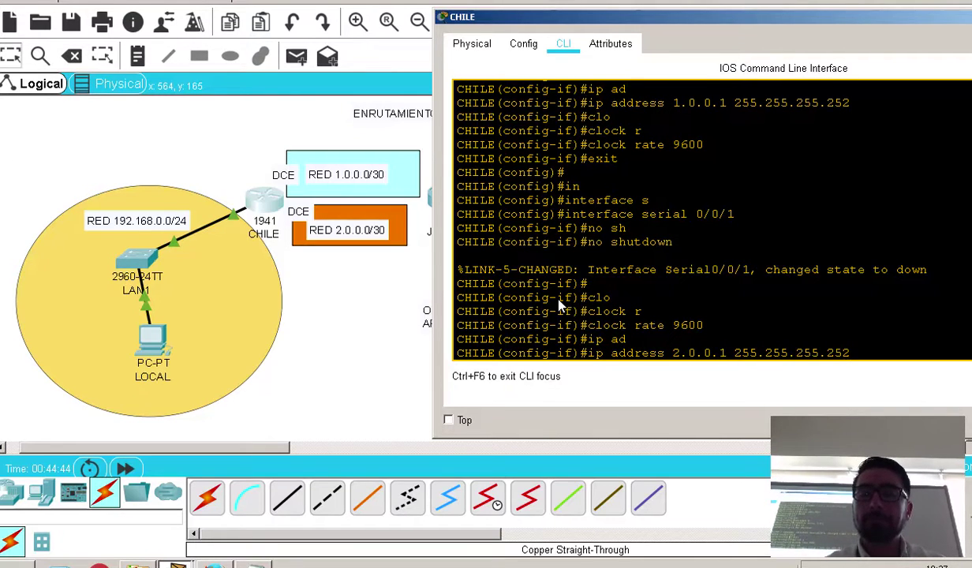
pyautogui.press('Return')
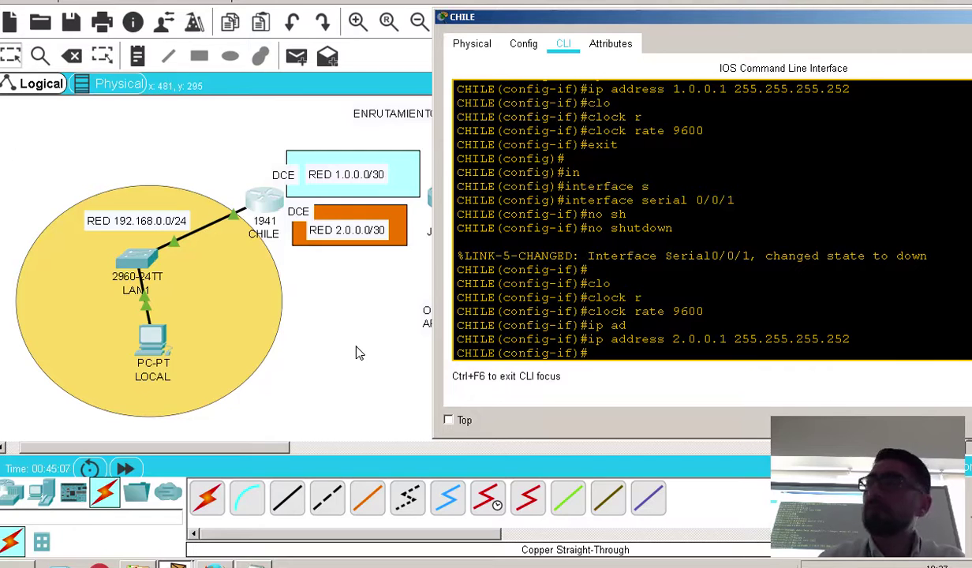
# Connect CHILE's Serial0/0/0 port to JAPON's Serial0/0/0 port with a Serial DCE cable, starting at CHILE
pyautogui.click(479, 499)
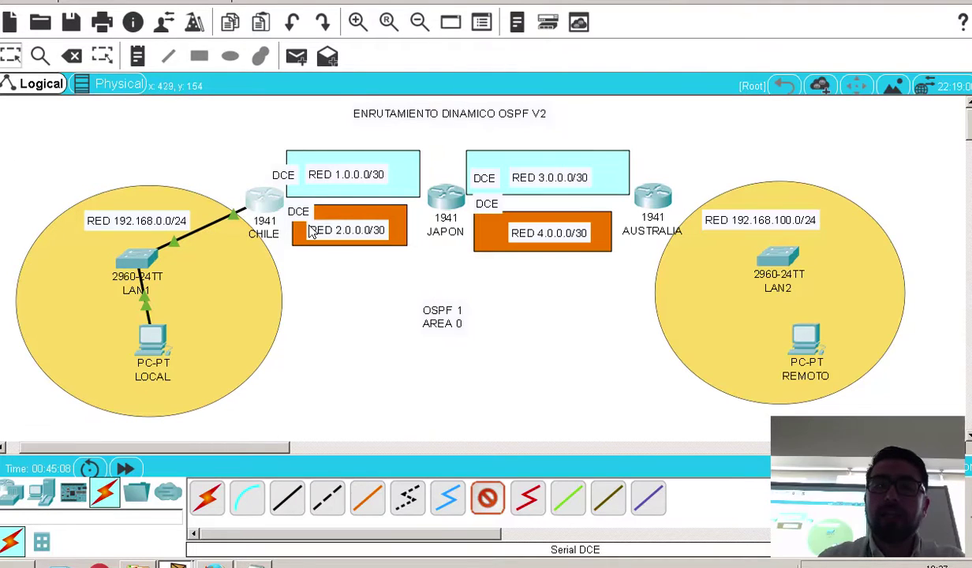
pyautogui.click(265, 199)
pyautogui.click(314, 267)
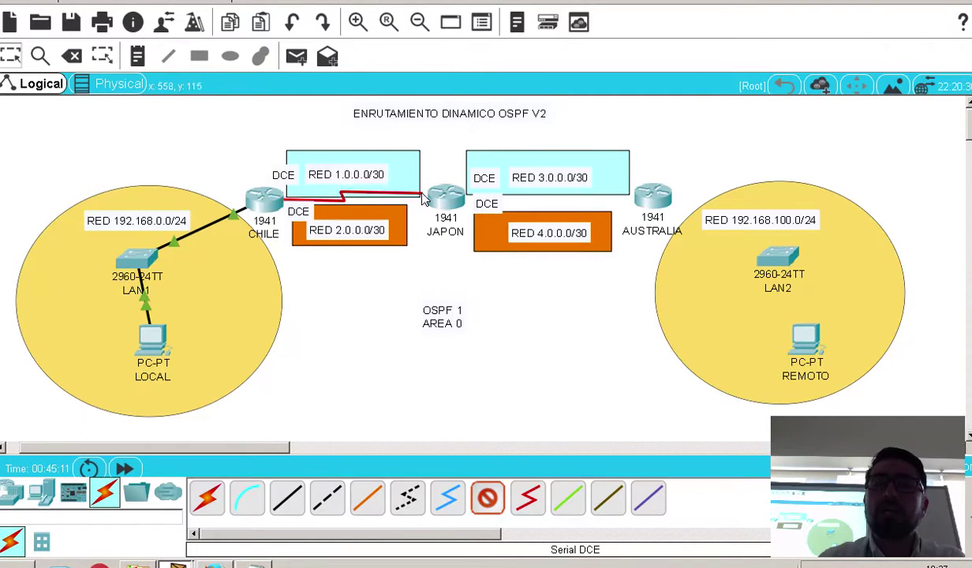
pyautogui.click(442, 195)
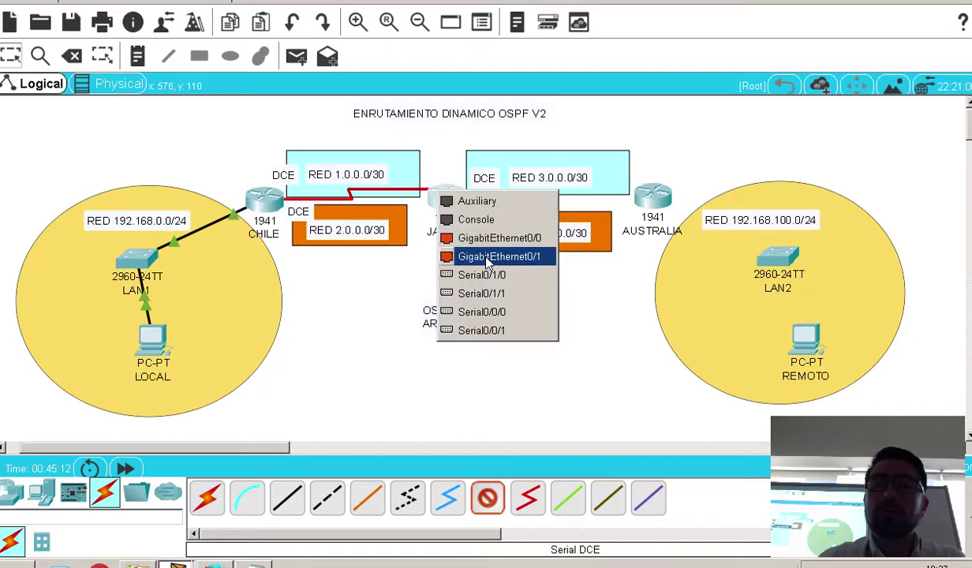
pyautogui.click(505, 312)
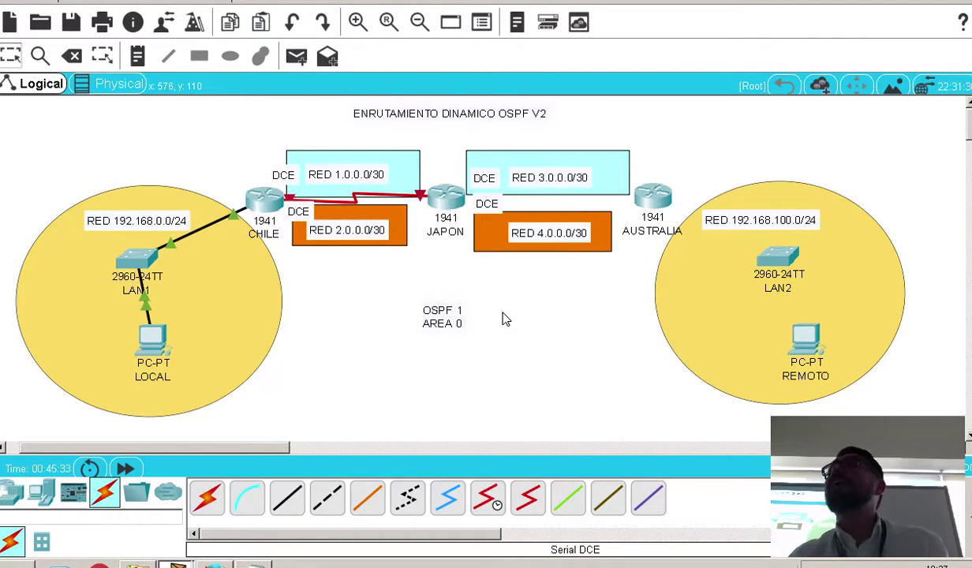
# Connect CHILE's Serial0/0/1 port to JAPON's Serial0/0/1 port with a second Serial DCE cable, starting at CHILE
pyautogui.click(488, 497)
pyautogui.click(260, 201)
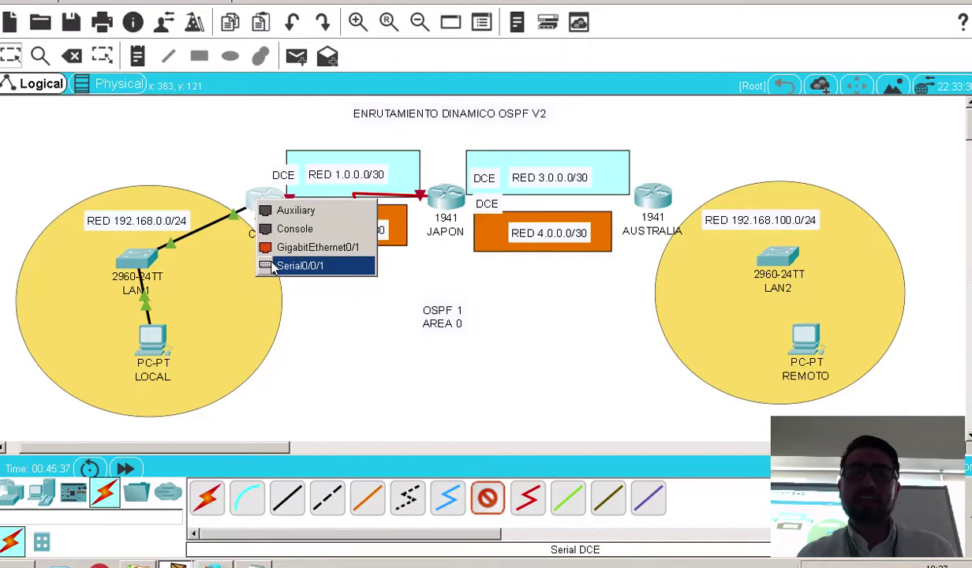
pyautogui.click(300, 266)
pyautogui.click(445, 196)
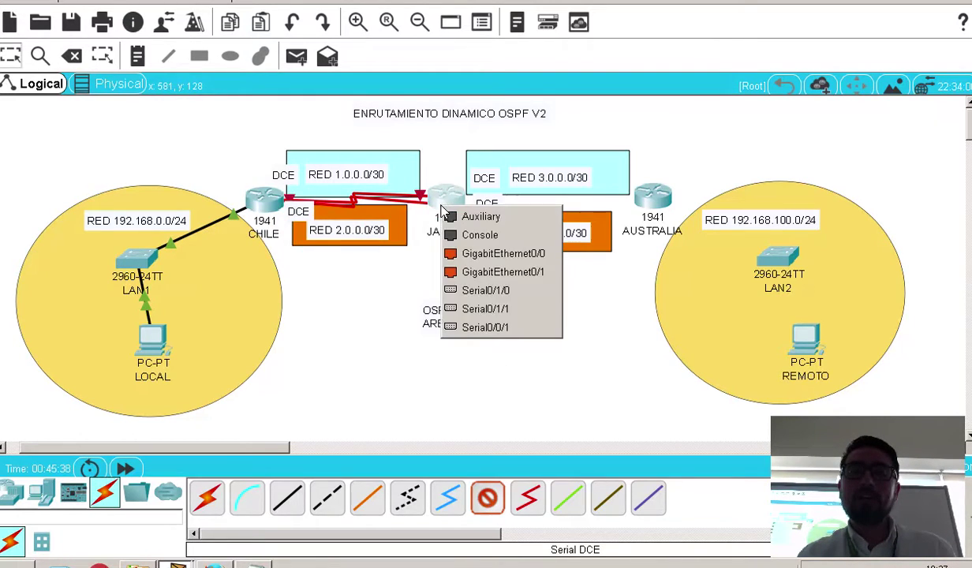
pyautogui.click(473, 326)
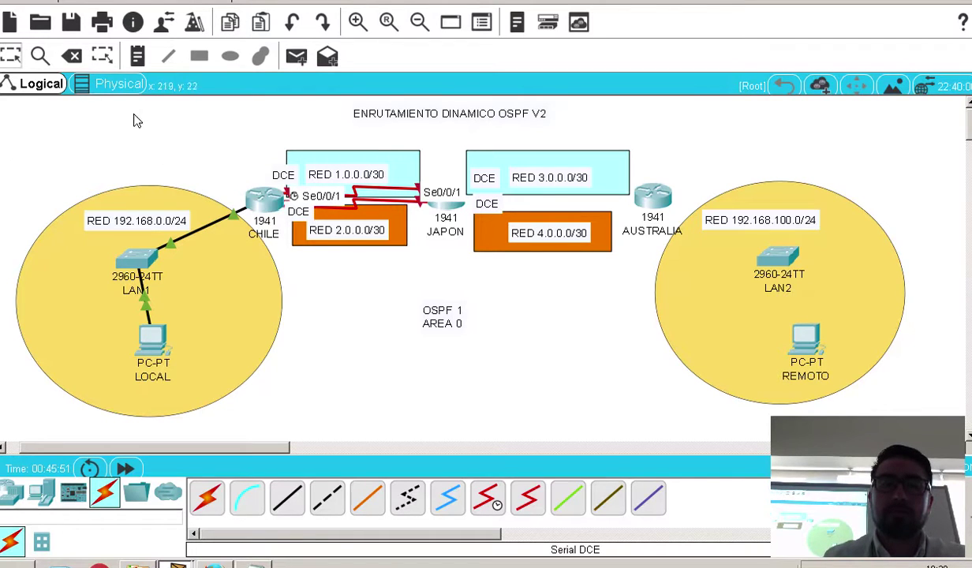
# Examine the routers' serial cabling in the physical rack, and the JAPON router's port summary in the logical topology
pyautogui.click(124, 85)
pyautogui.scroll(-2, 281, 205)
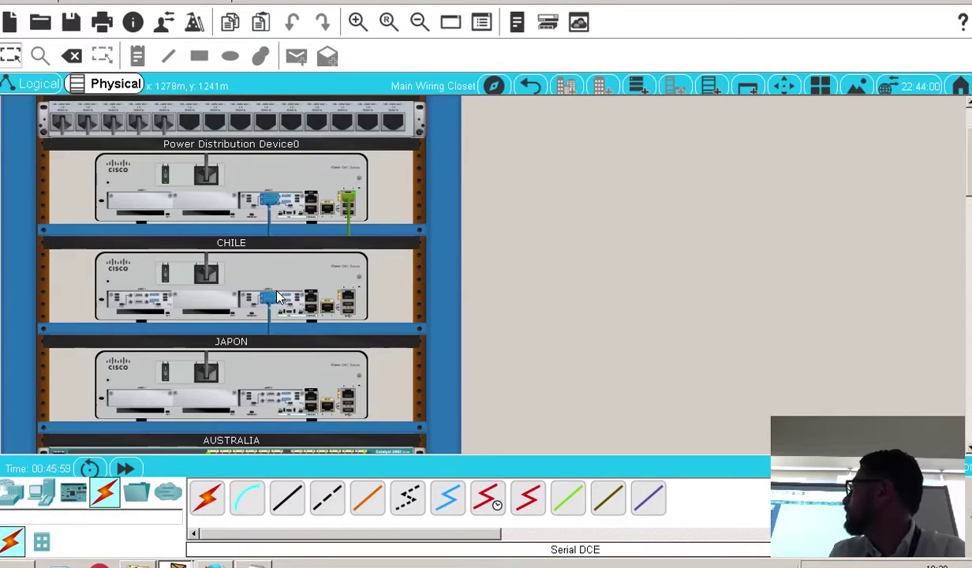
pyautogui.click(31, 84)
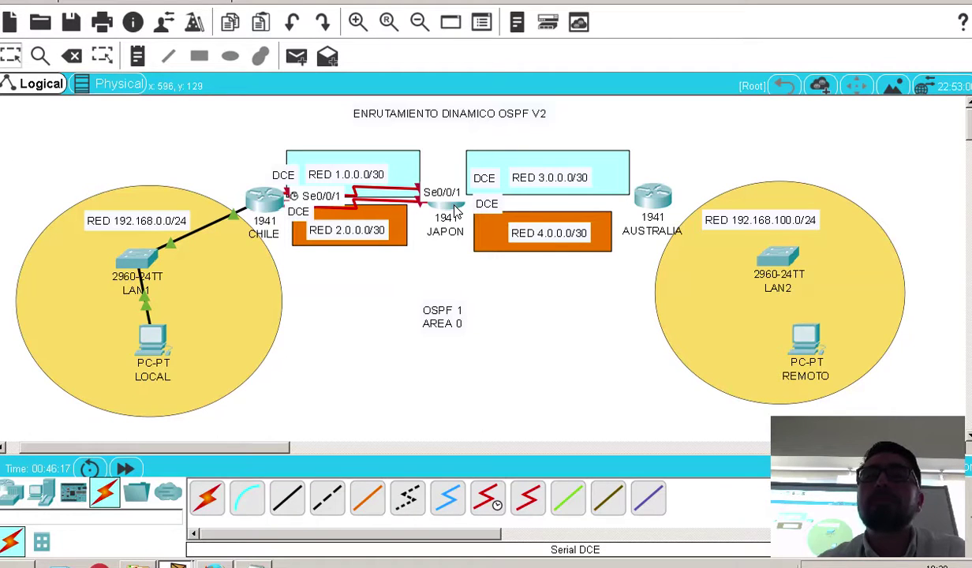
pyautogui.moveTo(456, 212)
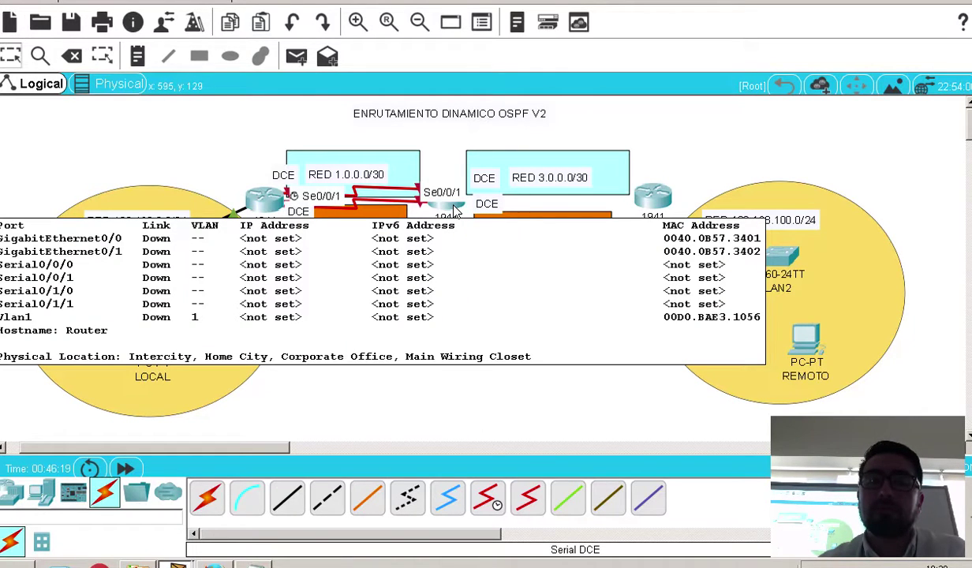
# End the interface configuration session on the CHILE router and return to privileged EXEC mode
pyautogui.click(264, 200)
pyautogui.write('exi')
pyautogui.press('BackSpace')
pyautogui.press('BackSpace')
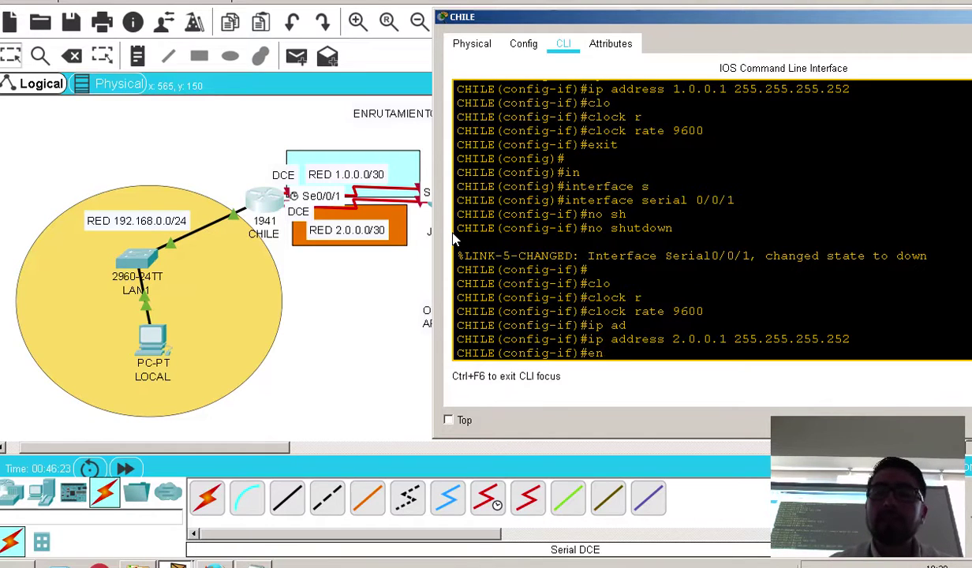
pyautogui.write('nd')
pyautogui.press('Return')
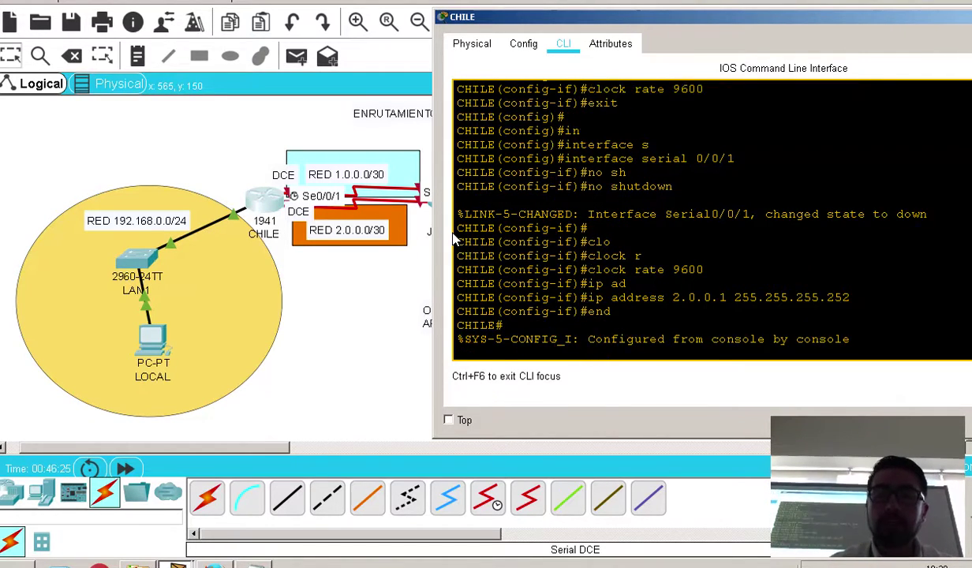
# Display CHILE's brief IP interface summary and check the address, status and protocol columns of its interfaces
pyautogui.press('Return')
pyautogui.press('Up')
pyautogui.press('Up')
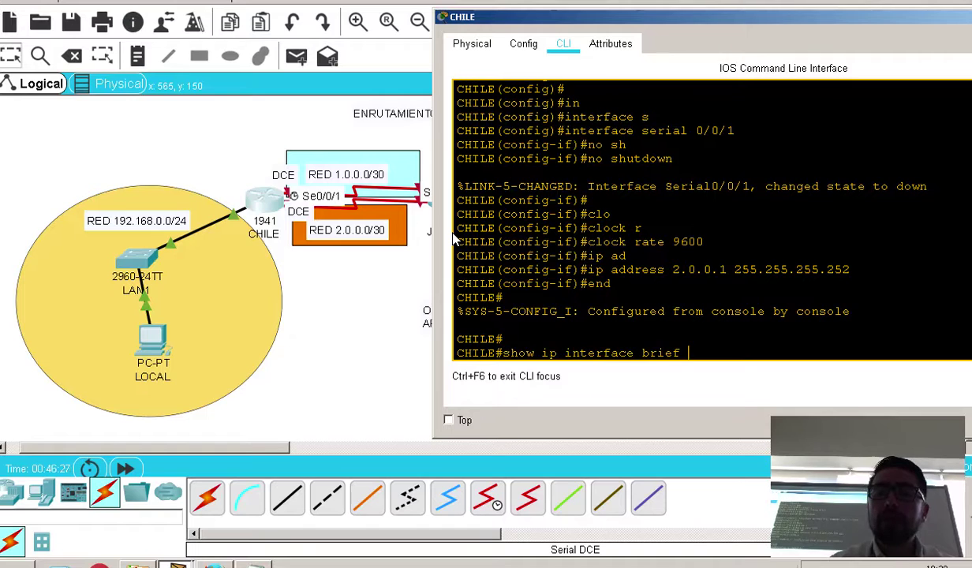
pyautogui.press('Return')
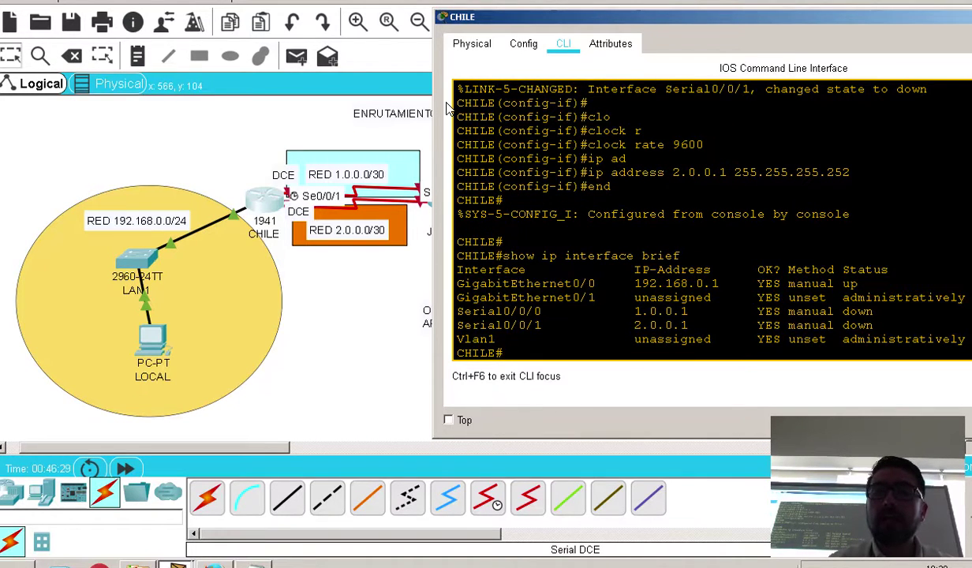
pyautogui.moveTo(433, 110); pyautogui.dragTo(242, 128)
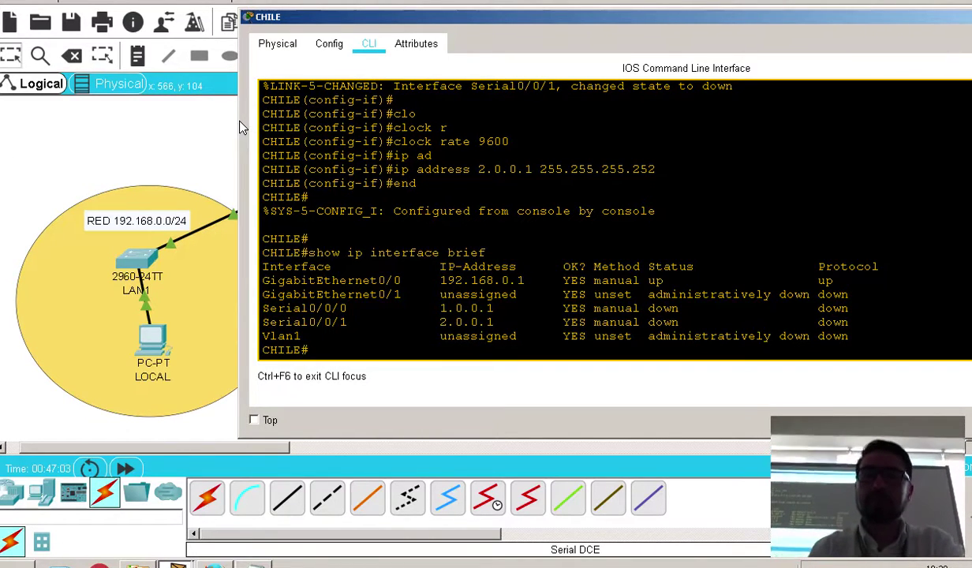
pyautogui.click(172, 117)
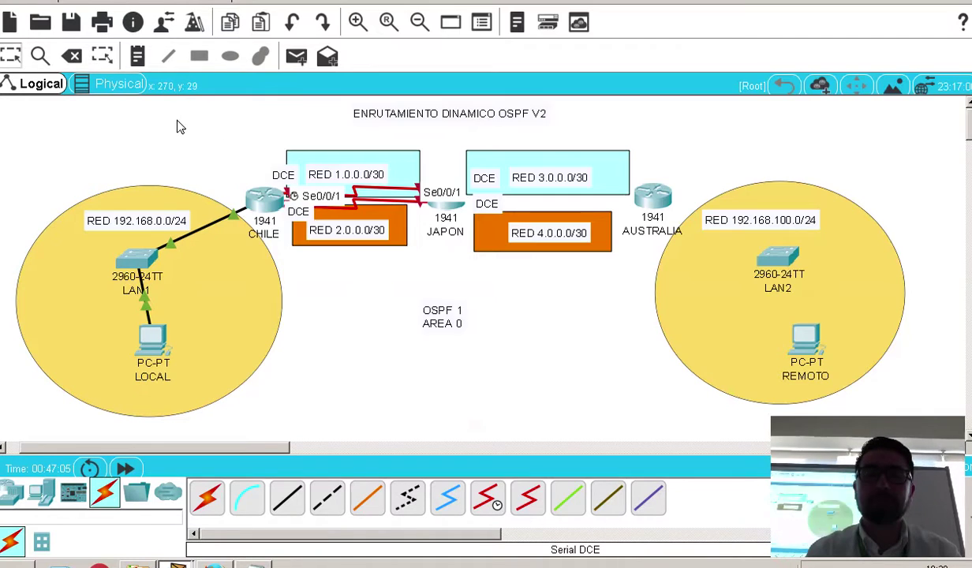
# Open JAPON's command line, decline the initial configuration dialog and enter privileged EXEC mode
pyautogui.click(441, 197)
pyautogui.click(382, 79)
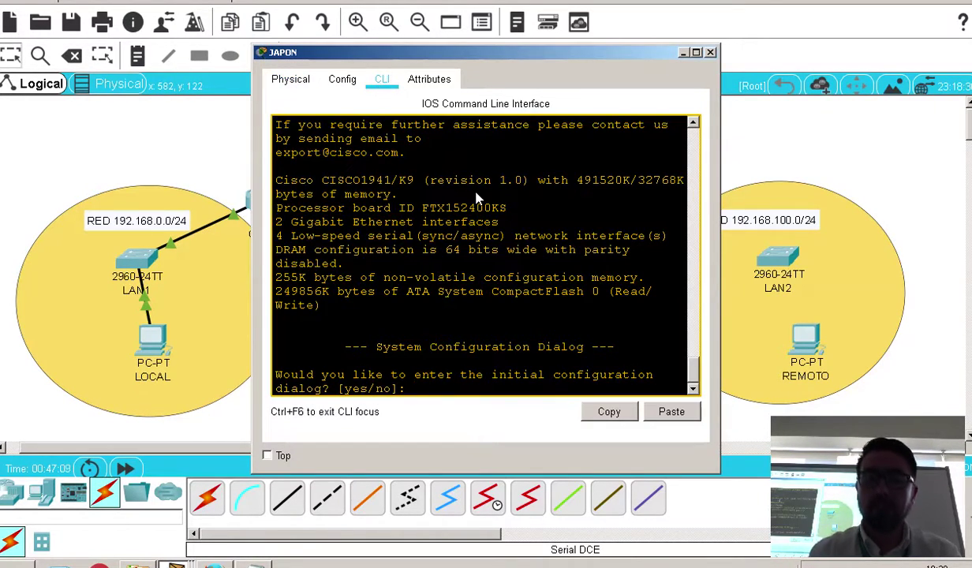
pyautogui.write('no')
pyautogui.press('Return')
pyautogui.write('ens')
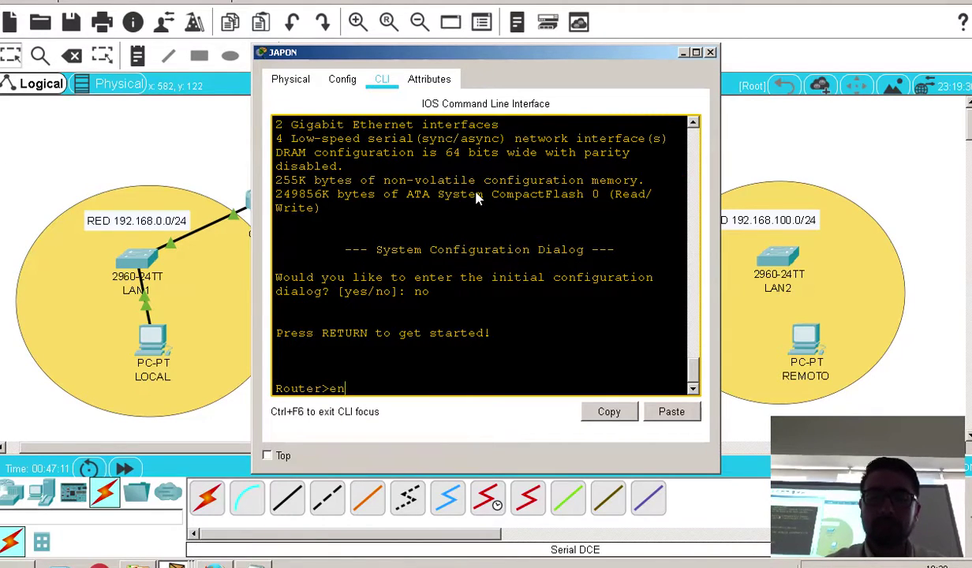
pyautogui.press('Tab')
pyautogui.press('BackSpace')
pyautogui.write('a')
pyautogui.press('Tab')
pyautogui.press('Return')
pyautogui.press('Return')
pyautogui.press('Return')
# Enter global configuration mode on the middle router and set its hostname to JAPON
pyautogui.write('con')
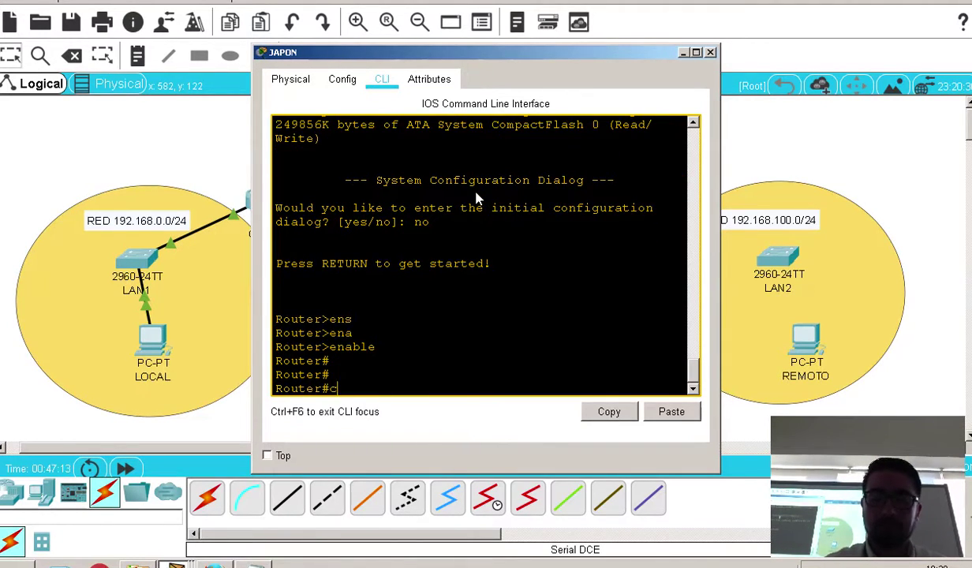
pyautogui.press('Tab')
pyautogui.write('f')
pyautogui.press('Tab')
pyautogui.write('t')
pyautogui.press('Tab')
pyautogui.press('Return')
pyautogui.press('Return')
pyautogui.press('Return')
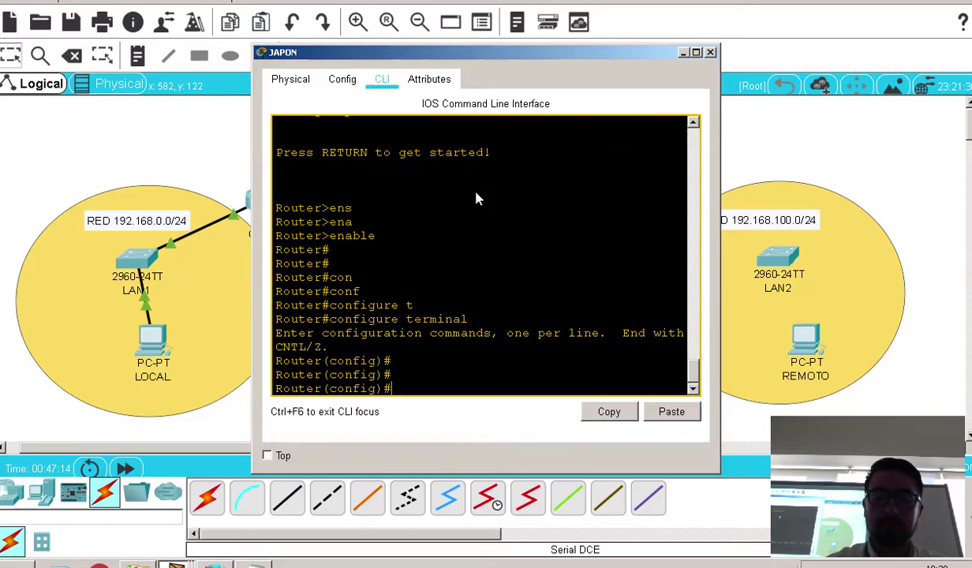
pyautogui.write('h')
pyautogui.press('Tab')
pyautogui.write('JAPON')
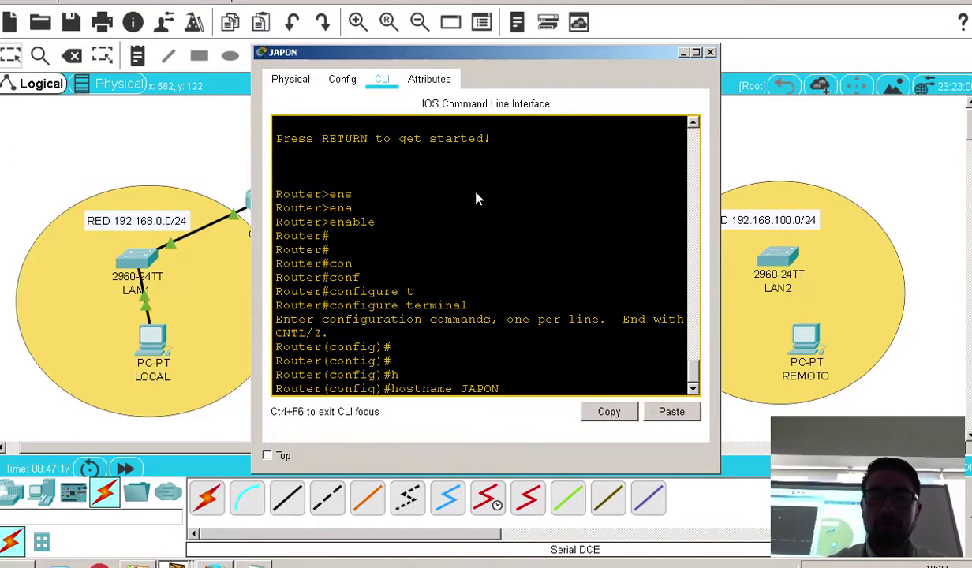
pyautogui.press('Return')
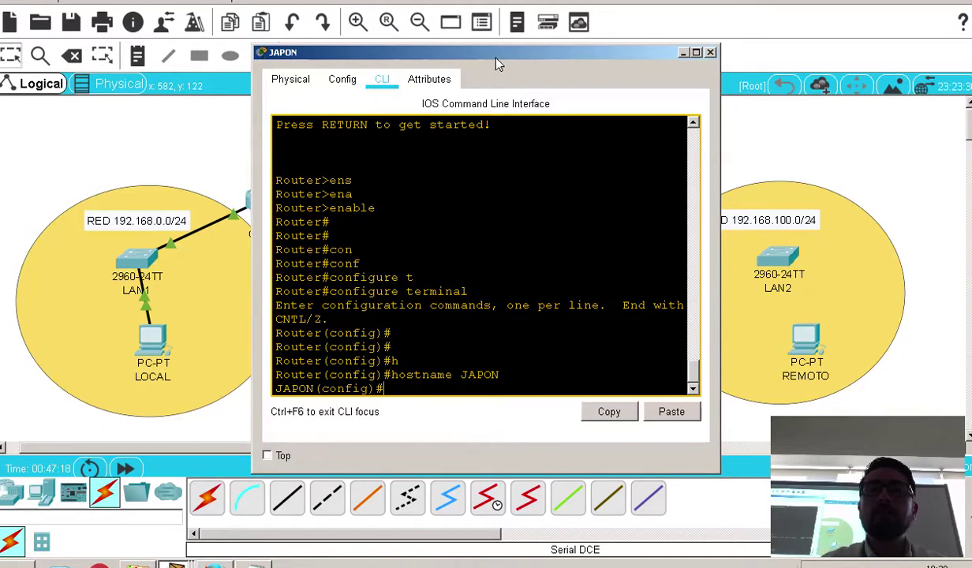
# Uncover the CHILE–JAPON links in the topology and enable JAPON's serial 0/0/0 interface with no shutdown
pyautogui.moveTo(477, 55); pyautogui.dragTo(708, 45)
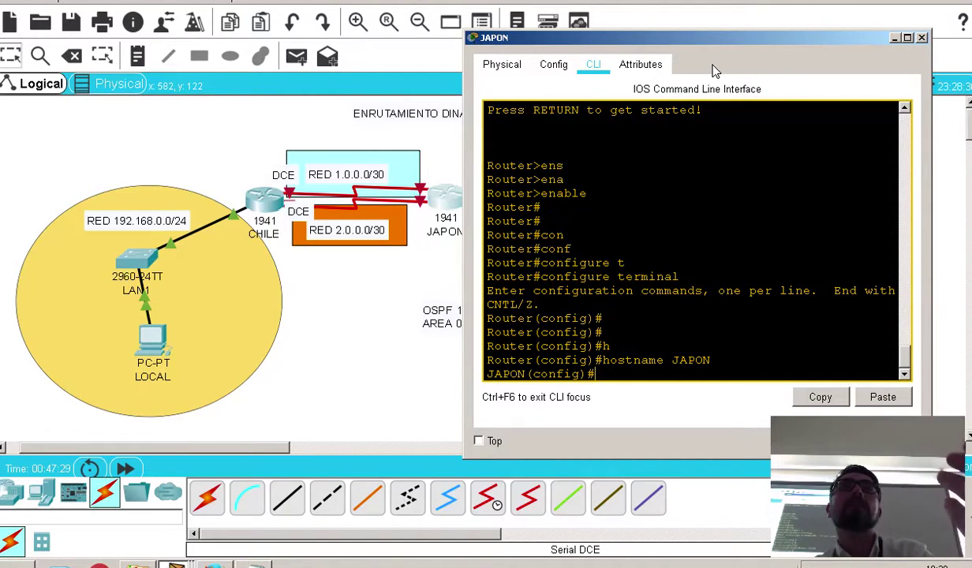
pyautogui.write('in')
pyautogui.press('Tab')
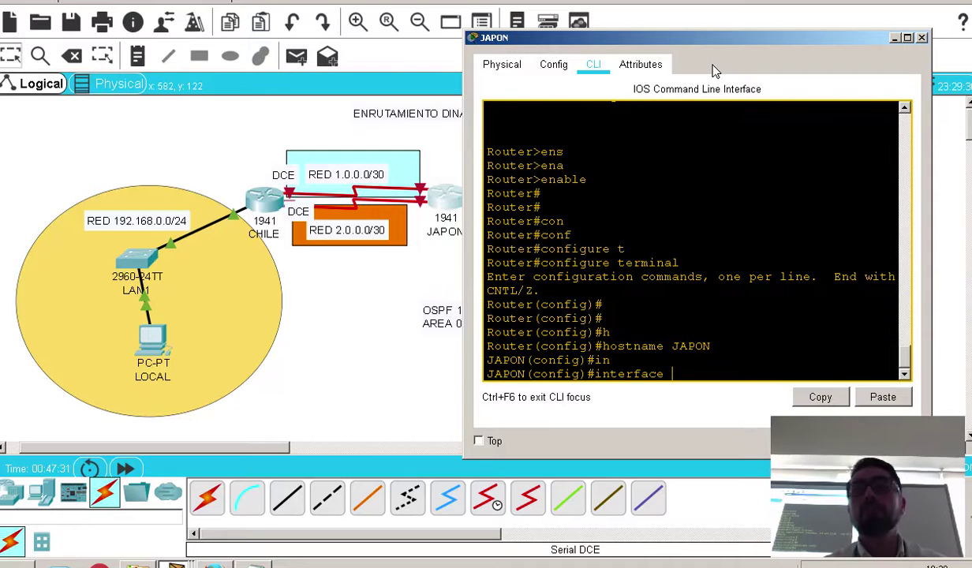
pyautogui.write('s')
pyautogui.press('Tab')
pyautogui.write('0')
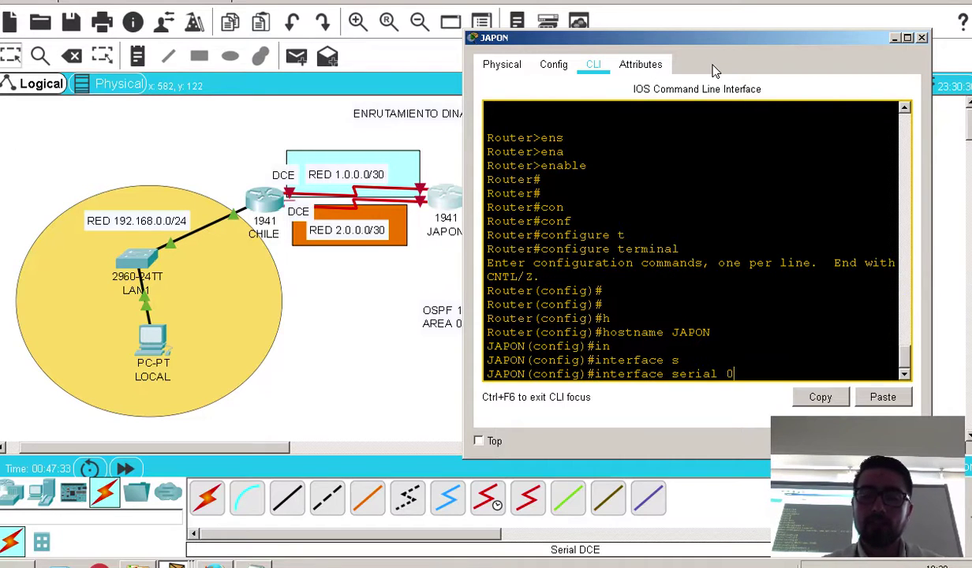
pyautogui.write('/0/0')
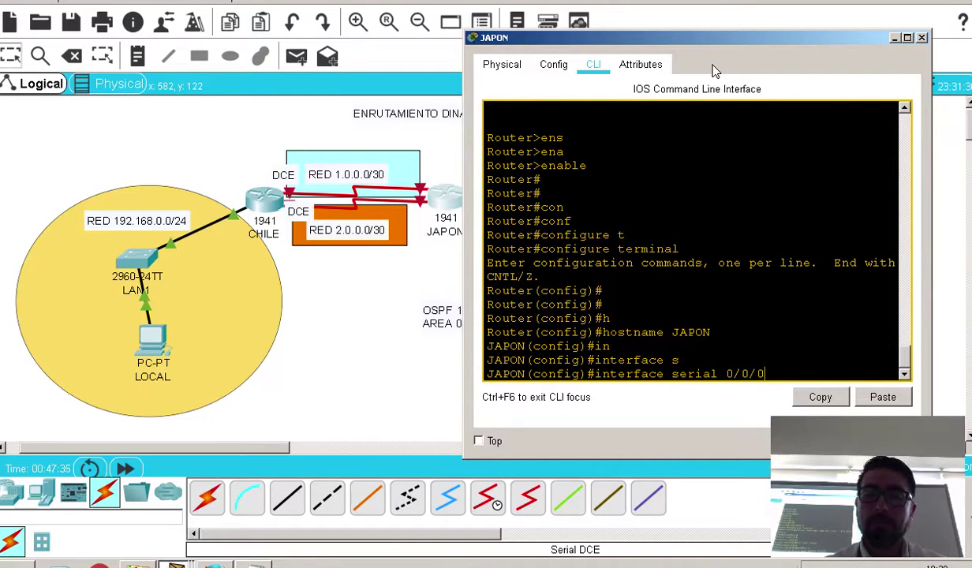
pyautogui.press('Return')
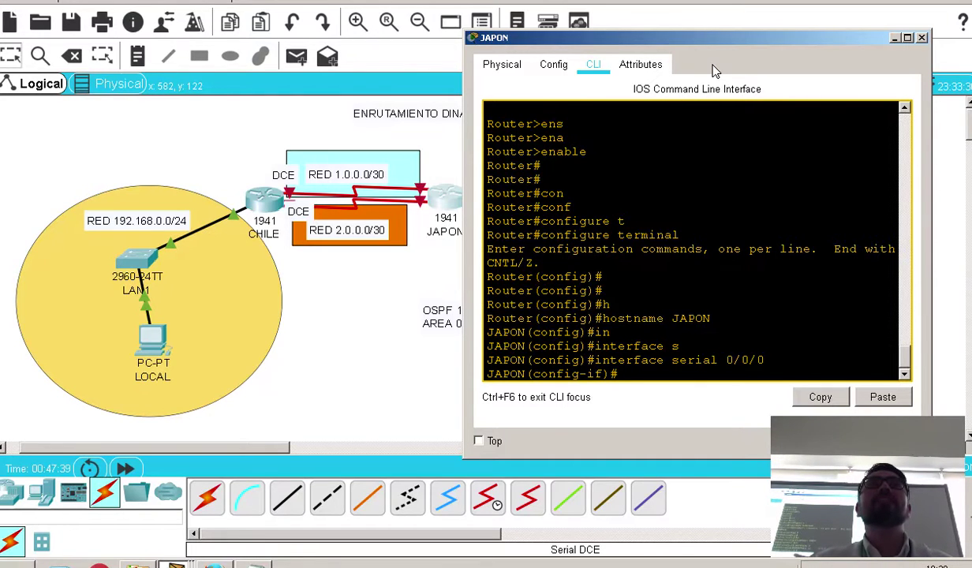
pyautogui.write('n')
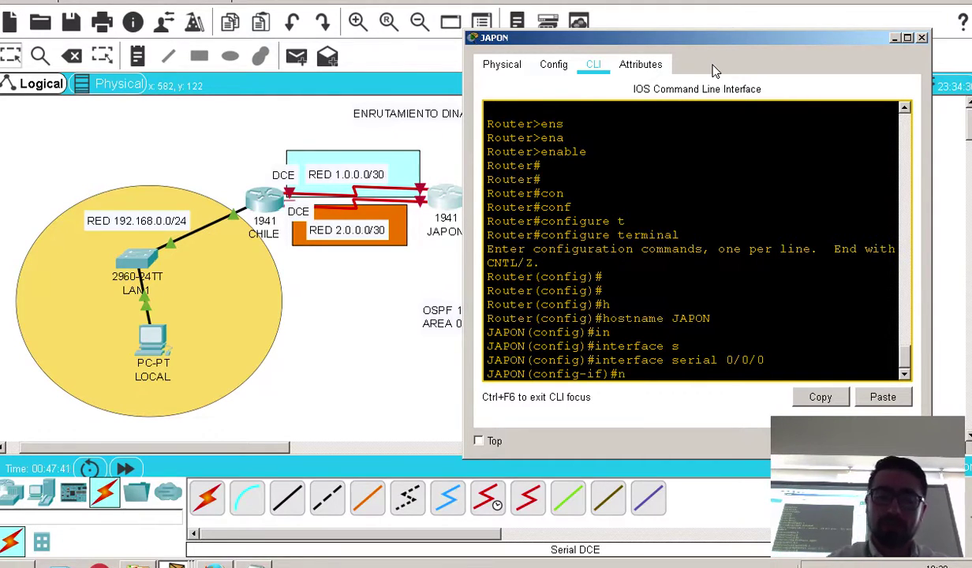
pyautogui.write('o sh')
pyautogui.press('Tab')
pyautogui.press('Return')
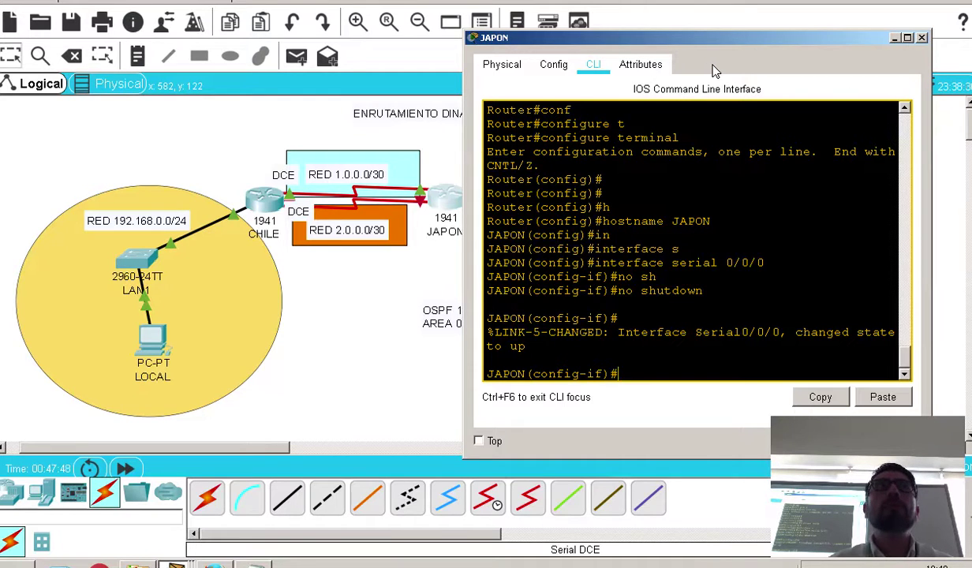
# Assign 1.0.0.2 with mask 255.255.255.252 to JAPON's serial 0/0/0 interface
pyautogui.write('i')
pyautogui.press('Return')
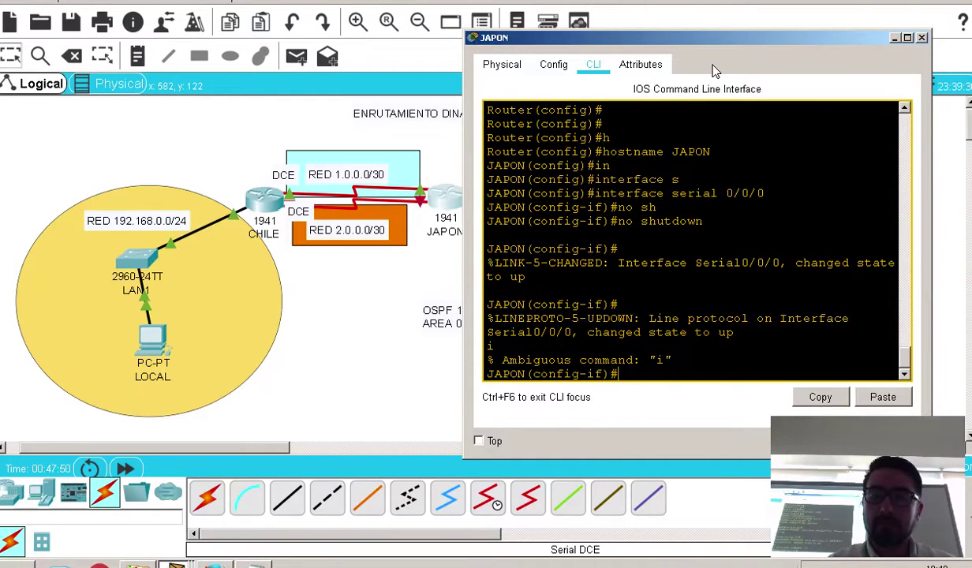
pyautogui.write('ip ad')
pyautogui.press('Tab')
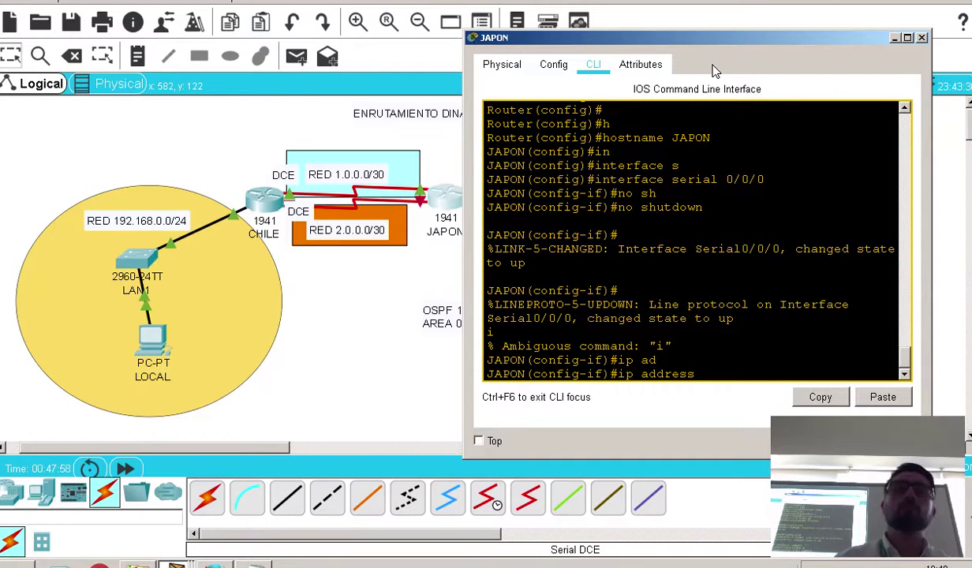
pyautogui.write('1.0.0.')
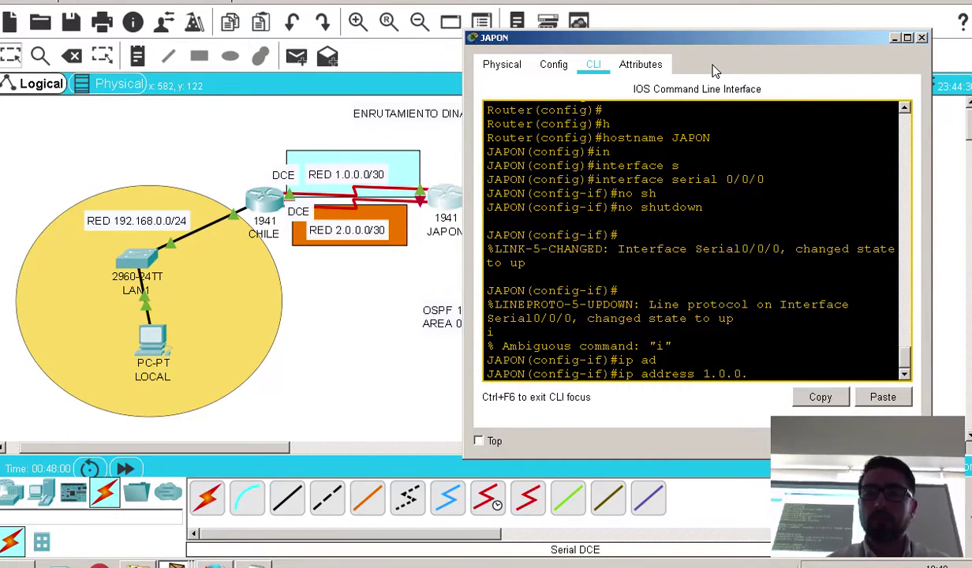
pyautogui.write('2 255.255')
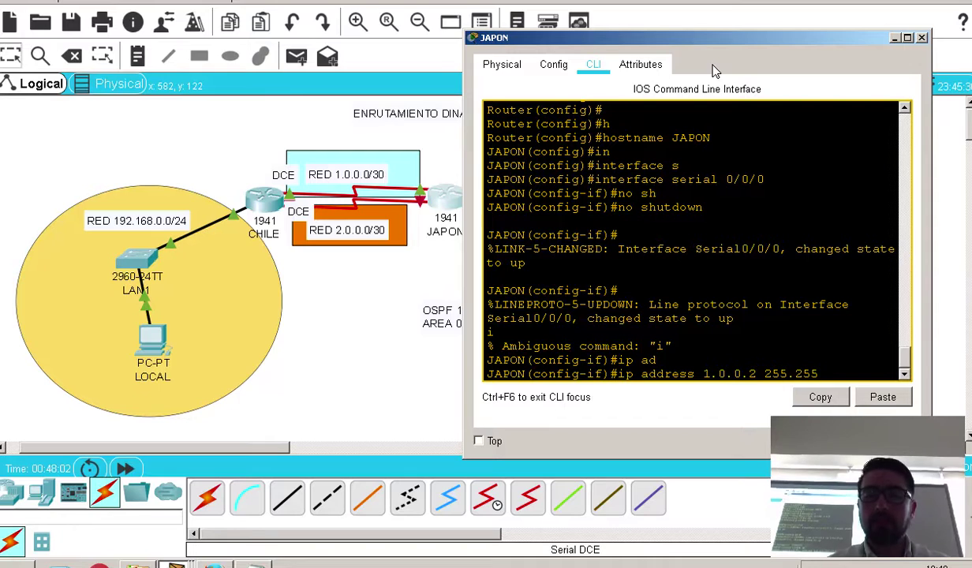
pyautogui.write('.255.252')
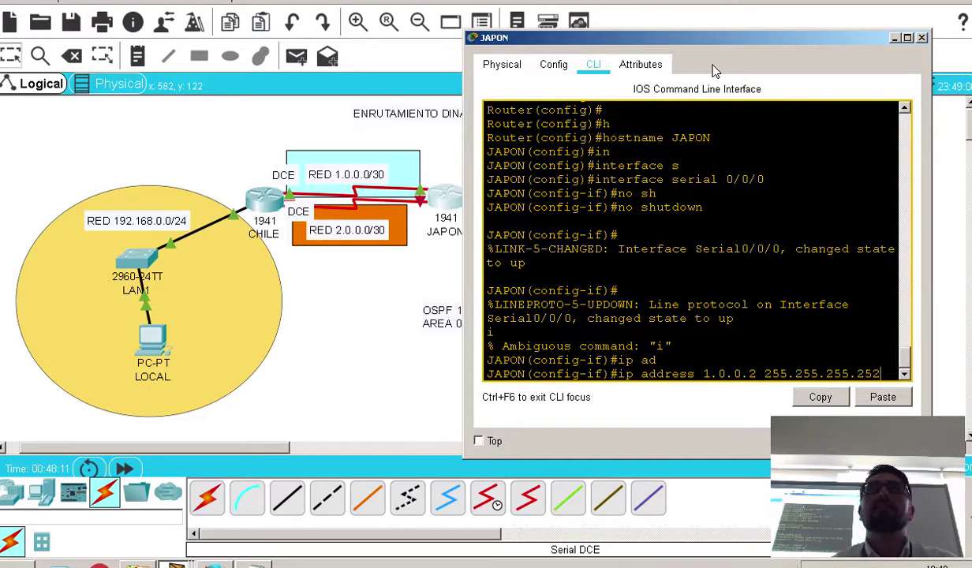
pyautogui.press('Return')
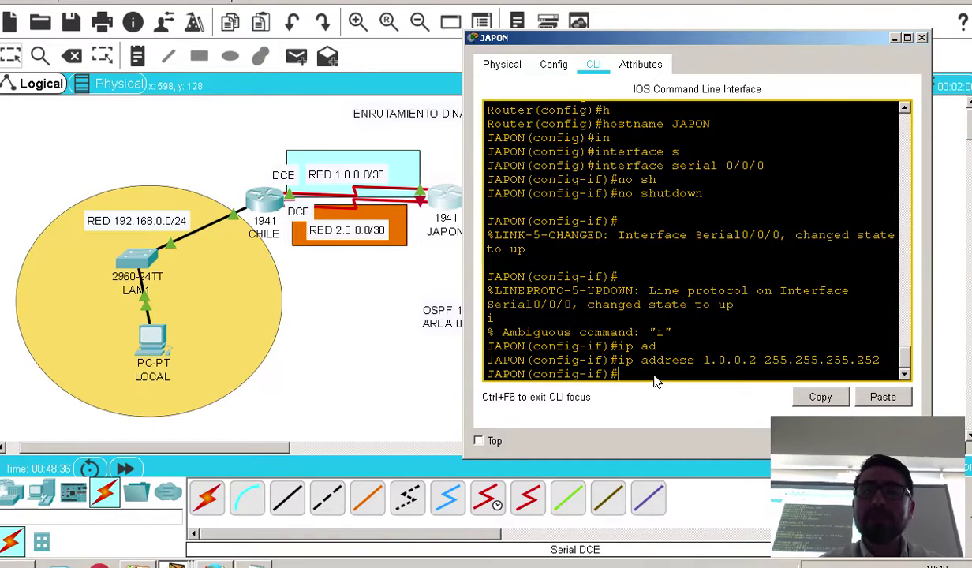
# Try to set a clock rate of 9600 on JAPON's serial 0/0/0 interface
pyautogui.write('CLO')
pyautogui.press('Tab')
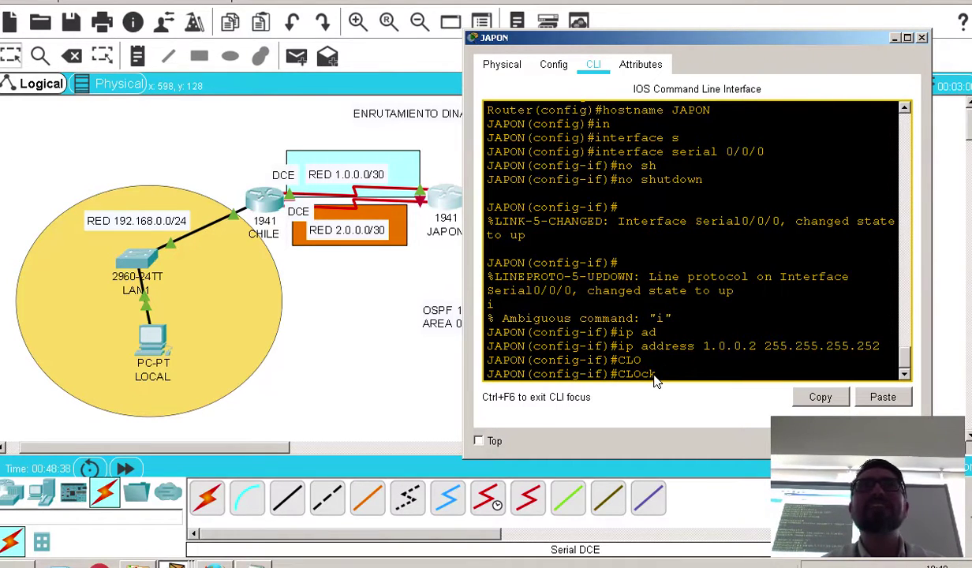
pyautogui.write('R')
pyautogui.press('Tab')
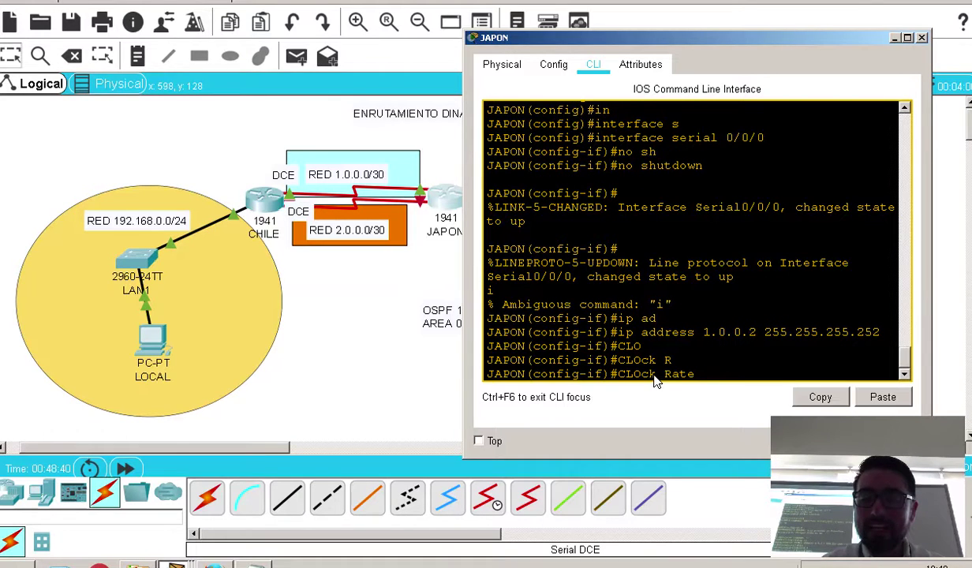
pyautogui.write('9600')
pyautogui.press('Return')
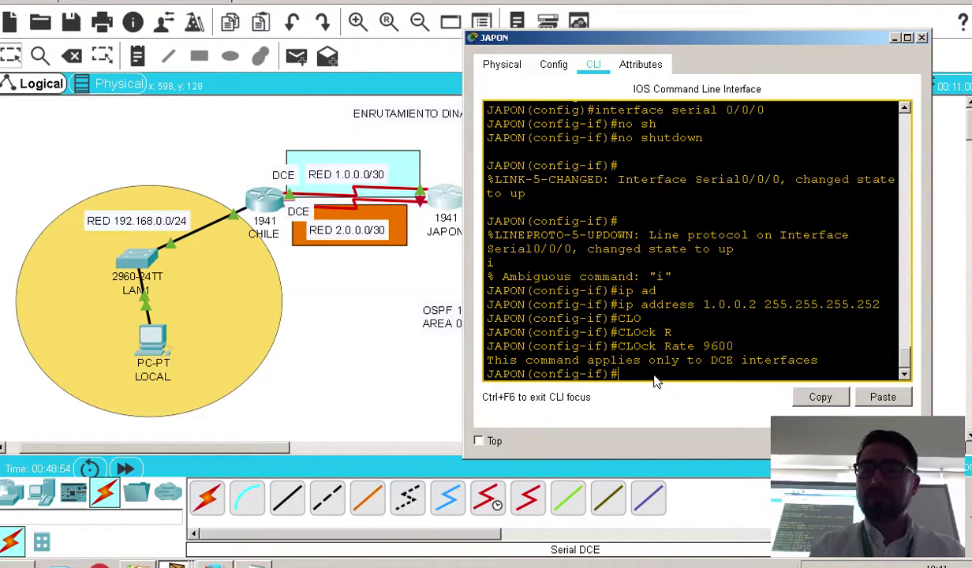
# Leave the serial 0/0/0 configuration and enable JAPON's serial 0/0/1 interface with no shutdown
pyautogui.write('exit')
pyautogui.press('Return')
pyautogui.press('Return')
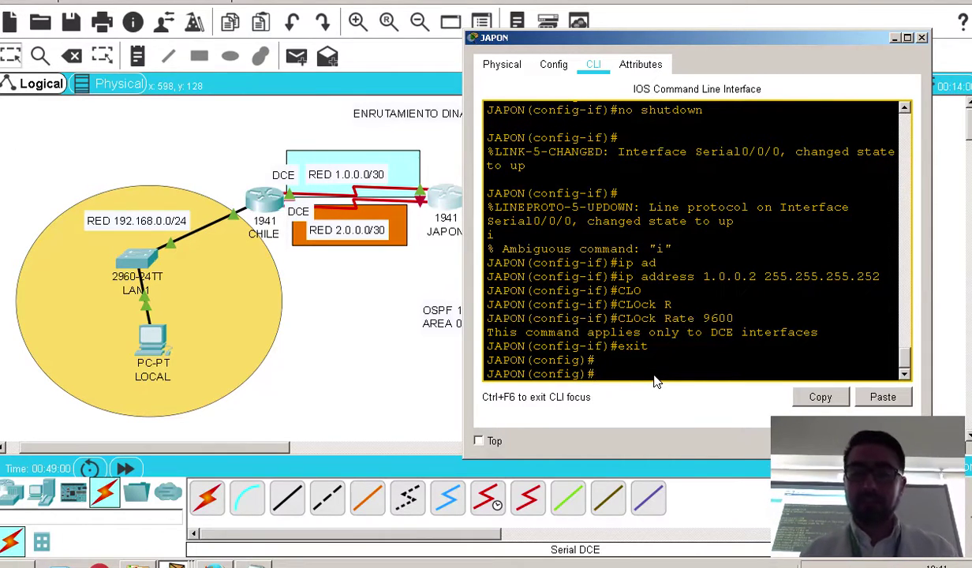
pyautogui.write('in')
pyautogui.press('Tab')
pyautogui.write('s')
pyautogui.press('Tab')
pyautogui.write('0/071')
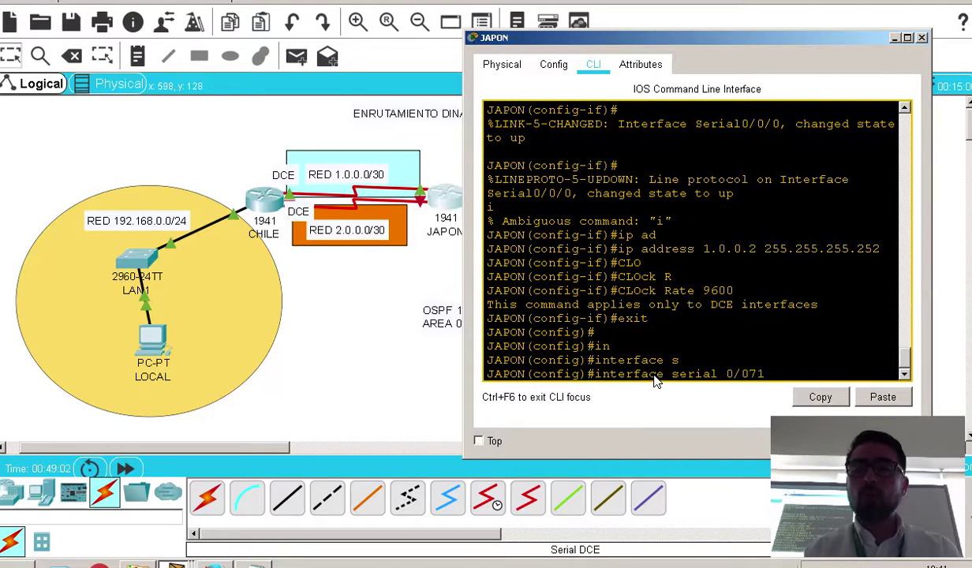
pyautogui.press('BackSpace')
pyautogui.press('BackSpace')
pyautogui.write('/1')
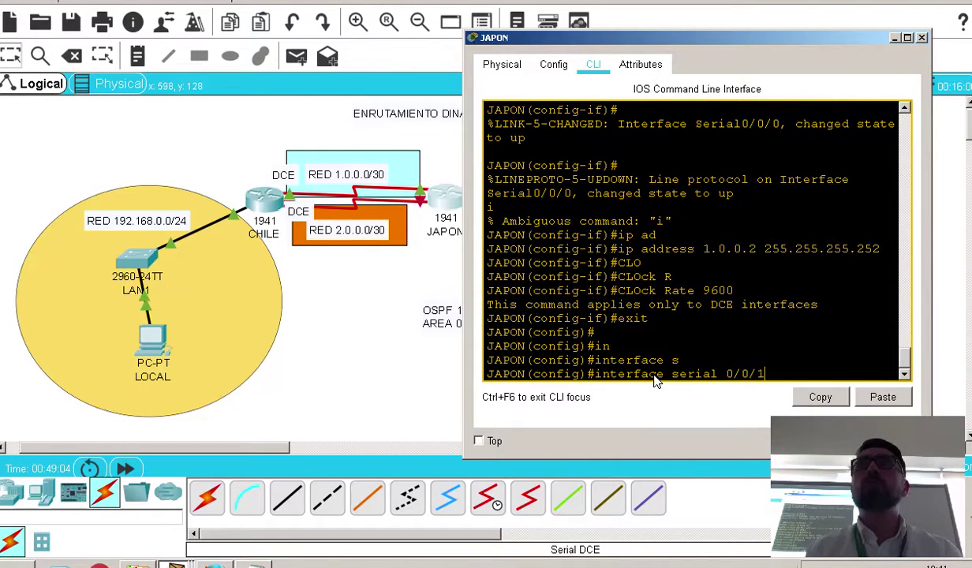
pyautogui.press('Return')
pyautogui.write('no sh')
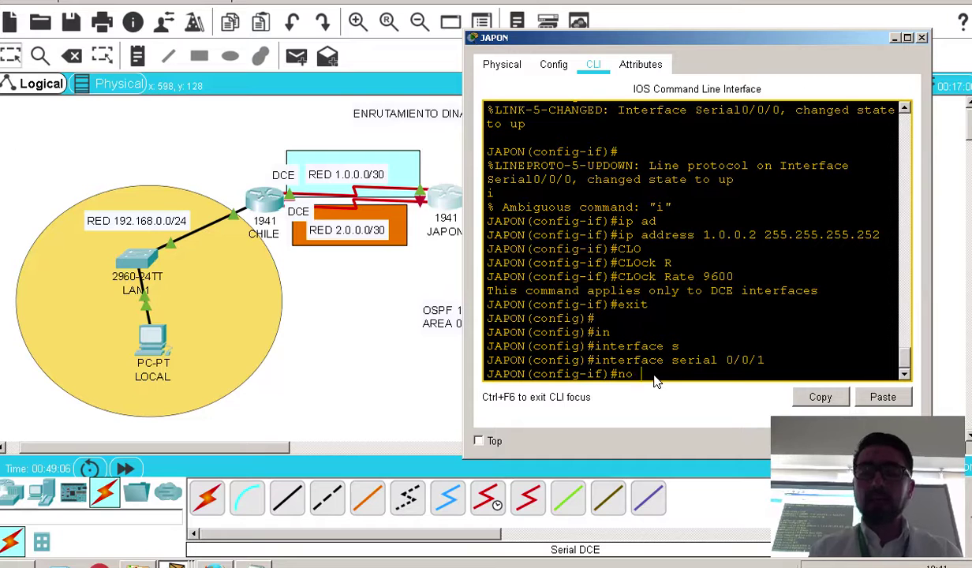
pyautogui.press('Tab')
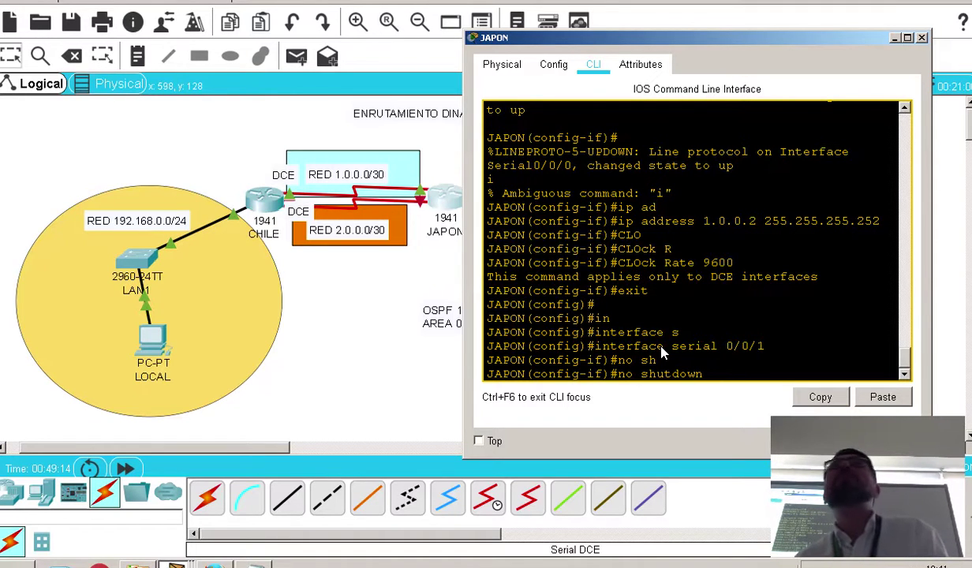
pyautogui.press('Return')
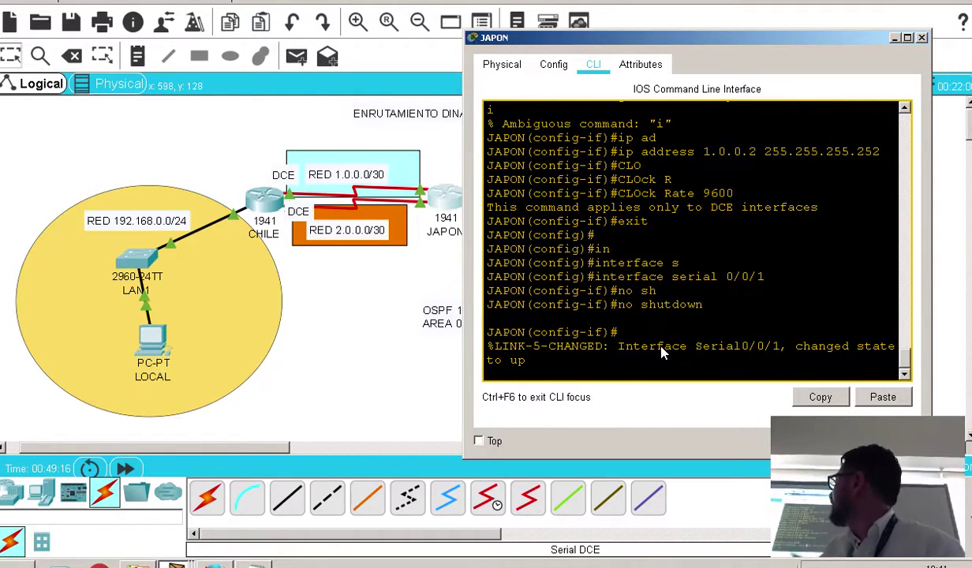
pyautogui.press('Return')
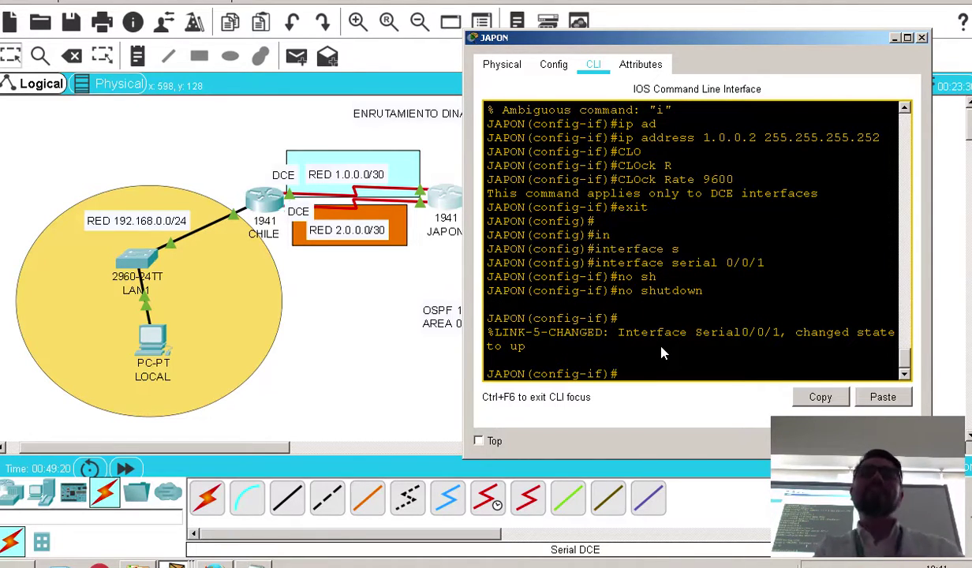
# Assign 2.0.0.2 with mask 255.255.255.252 to JAPON's serial 0/0/1 interface
pyautogui.write('ip ad')
pyautogui.press('Tab')
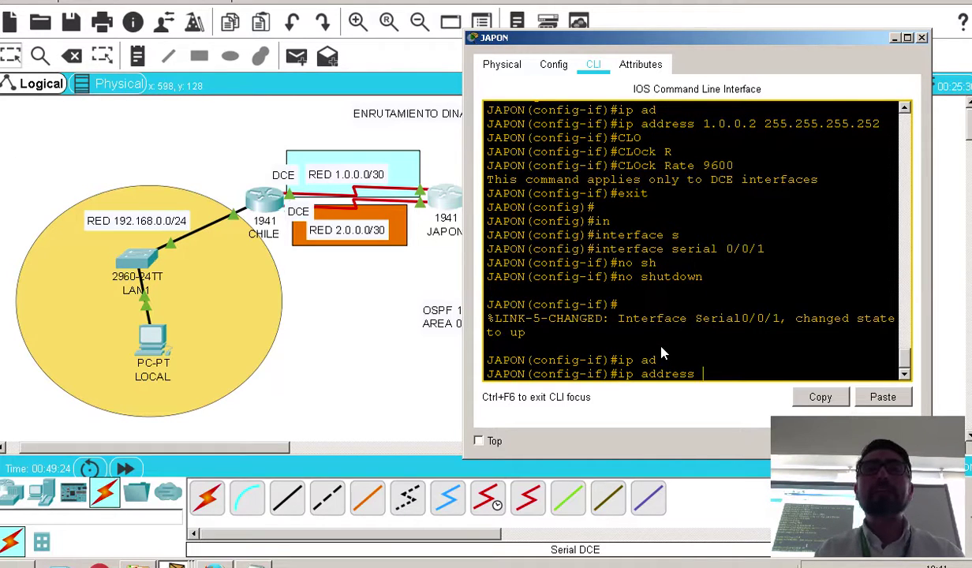
pyautogui.write('2.0.0.')
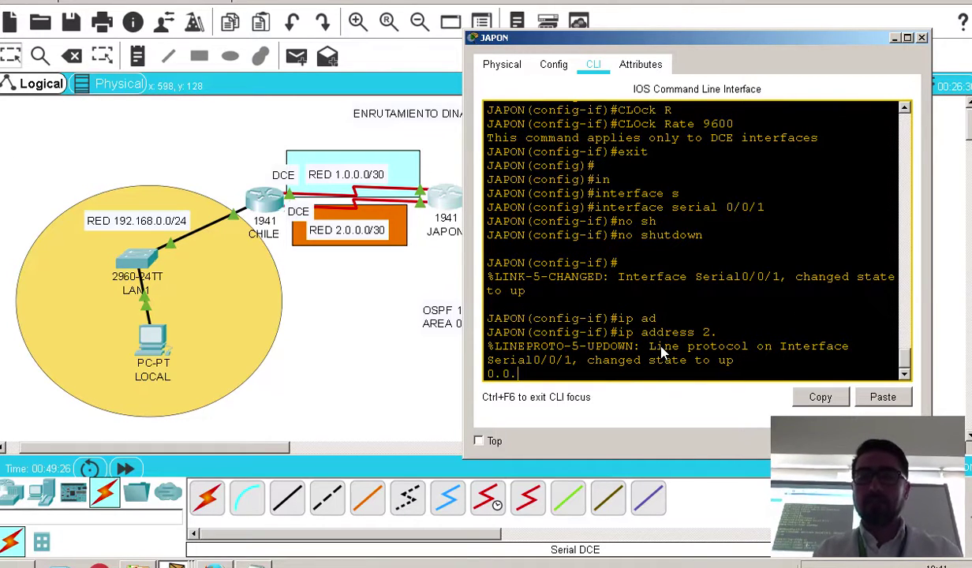
pyautogui.write('2')
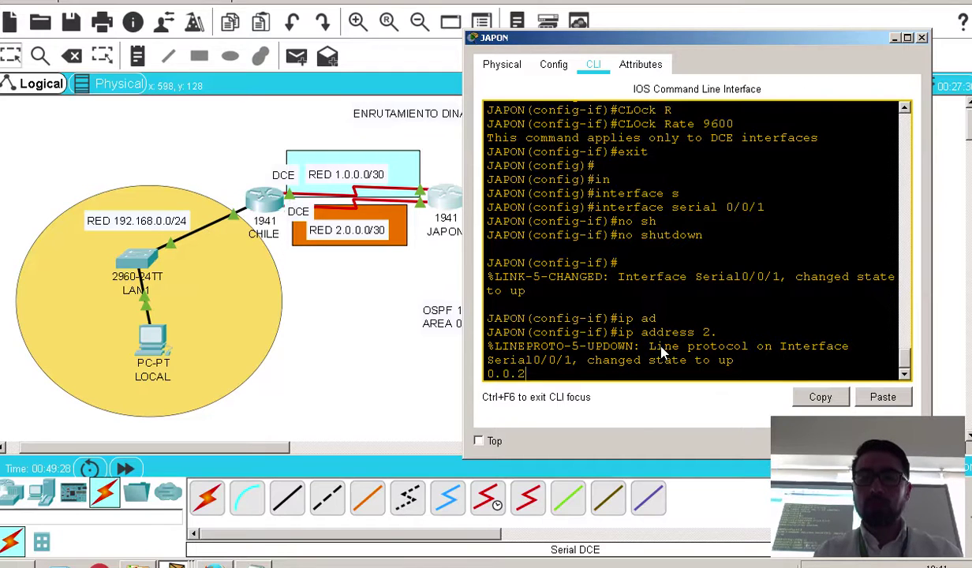
pyautogui.write(' 255.2')
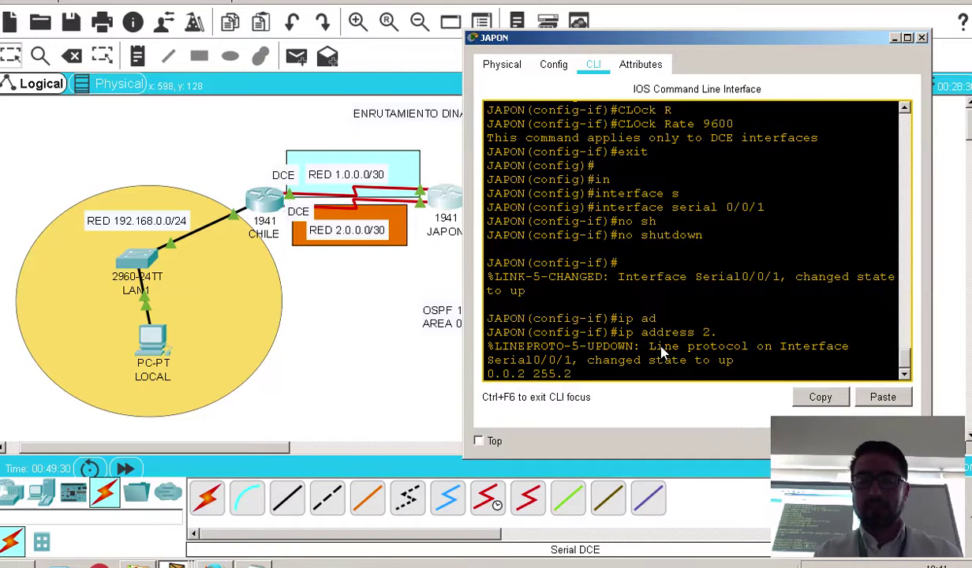
pyautogui.write('55.255.252')
pyautogui.press('Return')
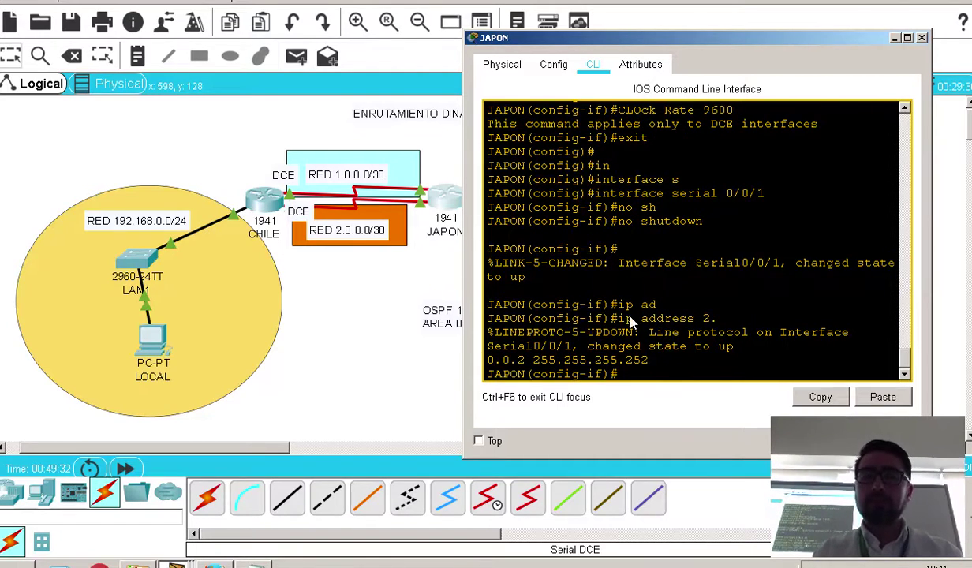
# Widen JAPON's console window and reissue the 2.0.0.2 255.255.255.252 address command on serial 0/0/1
pyautogui.click(462, 170)
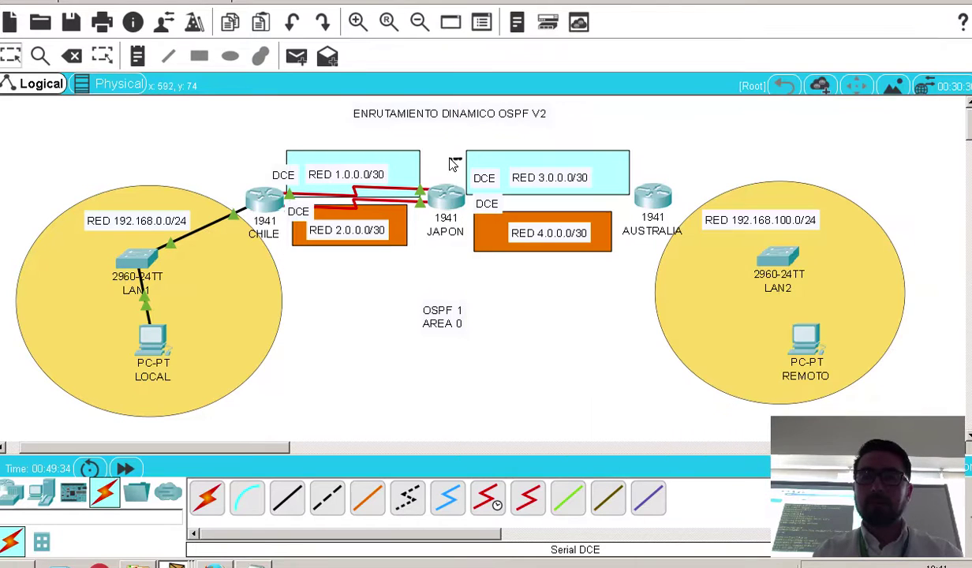
pyautogui.click(438, 196)
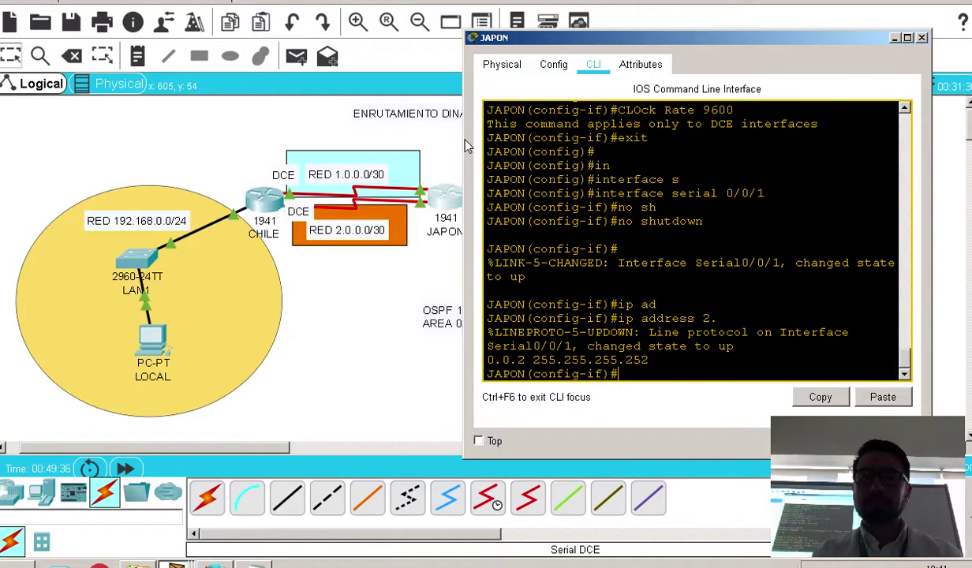
pyautogui.moveTo(466, 146); pyautogui.dragTo(345, 144)
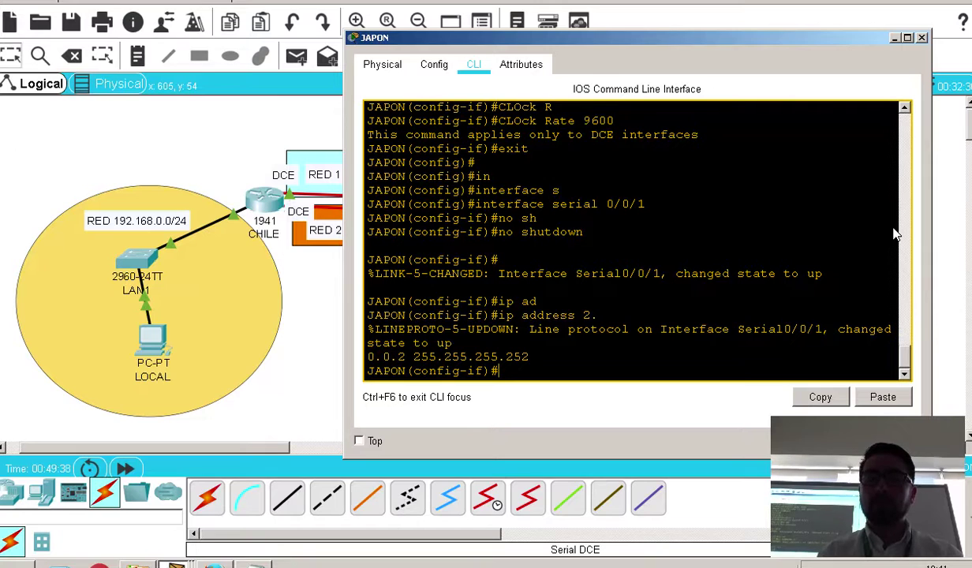
pyautogui.press('Up')
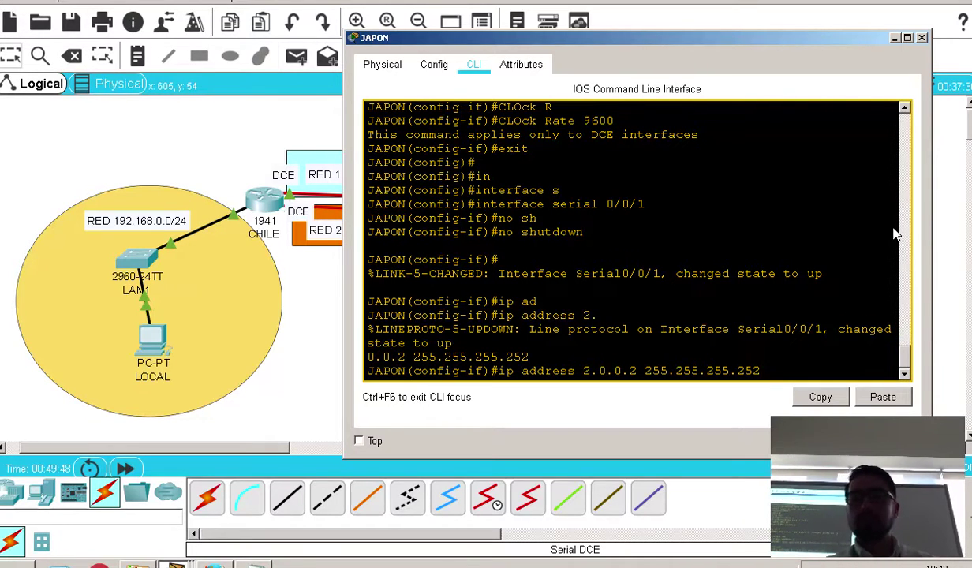
pyautogui.press('Return')
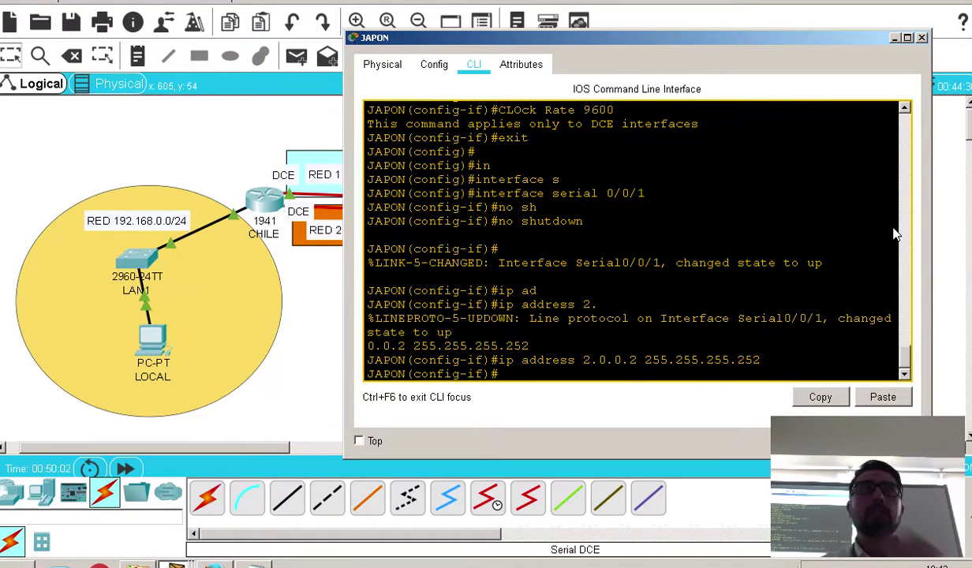
# Check JAPON's port summary in the topology and leave its serial 0/0/1 configuration
pyautogui.click(305, 122)
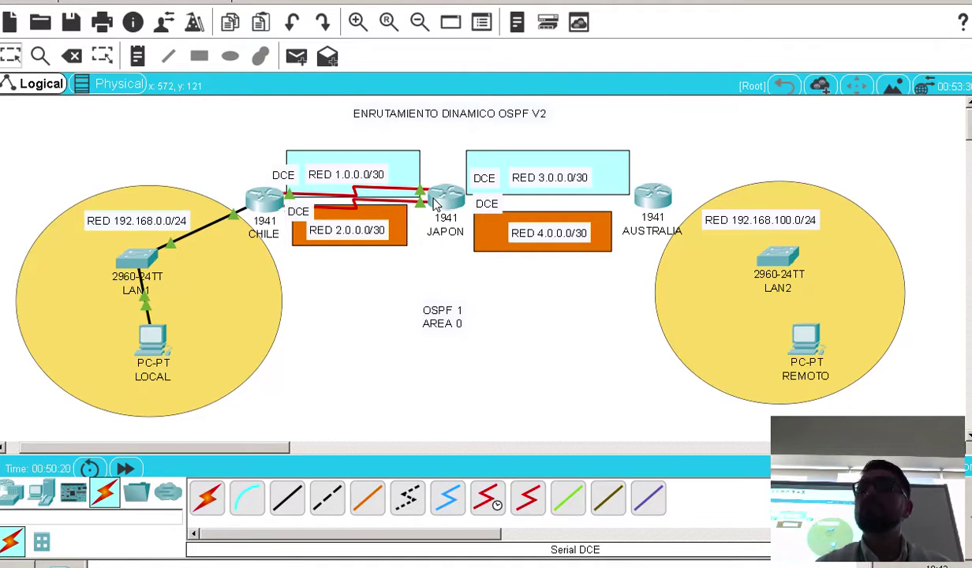
pyautogui.moveTo(451, 193)
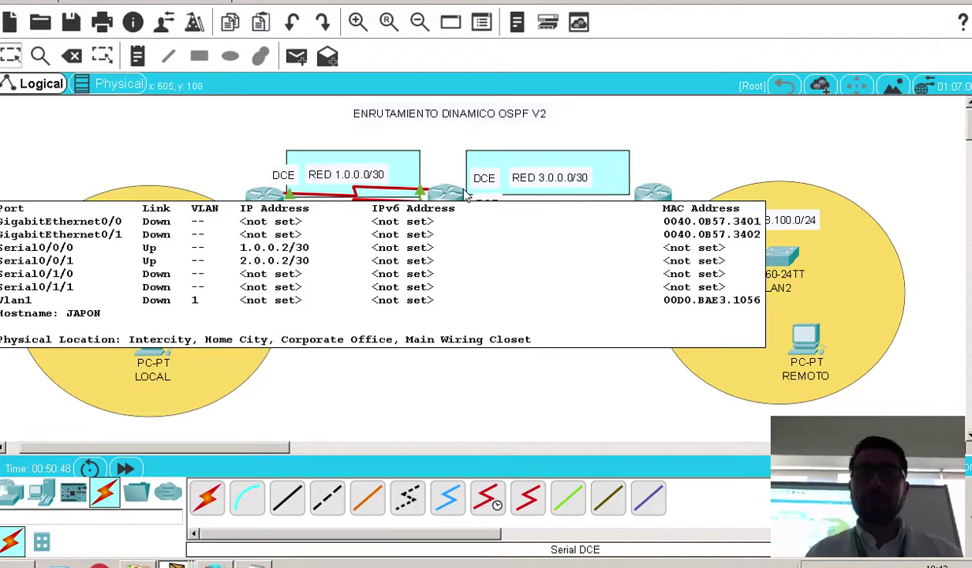
pyautogui.click(452, 202)
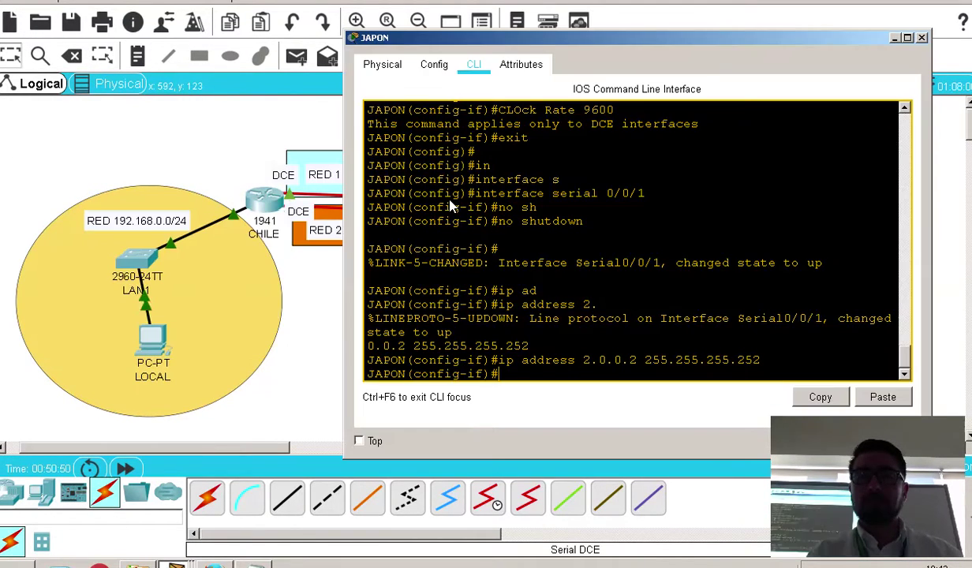
pyautogui.write('exit')
pyautogui.press('Return')
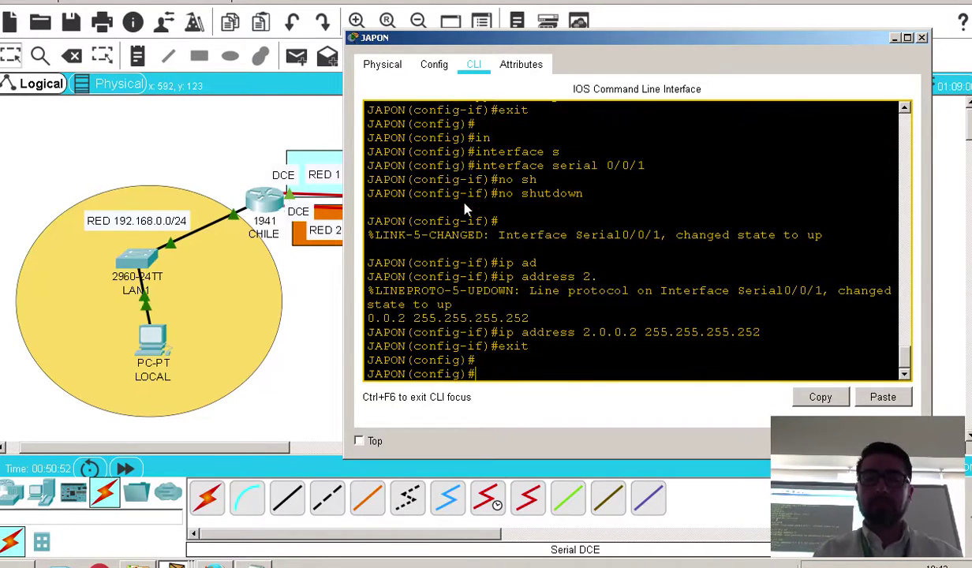
# Enter JAPON's serial 0/1/0 interface configuration and enable the interface with no shutdown
pyautogui.write('in')
pyautogui.press('Tab')
pyautogui.write('s')
pyautogui.press('Tab')
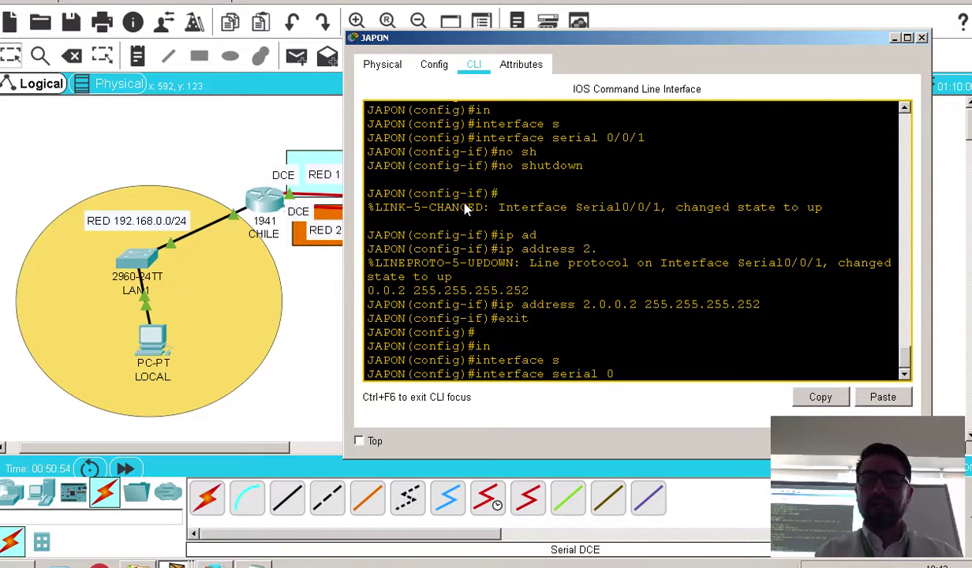
pyautogui.write('0/1/0')
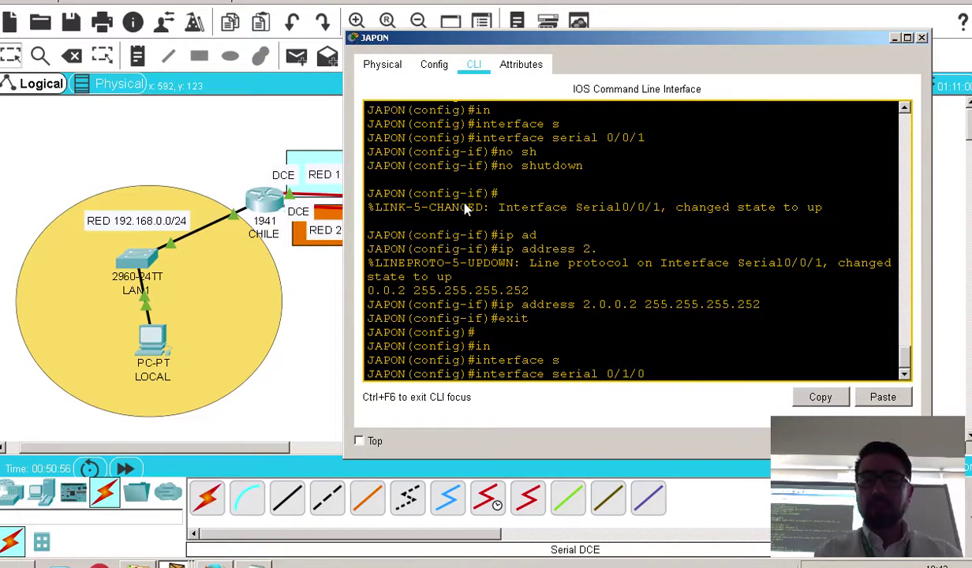
pyautogui.press('Return')
pyautogui.moveTo(551, 31); pyautogui.dragTo(374, 265)
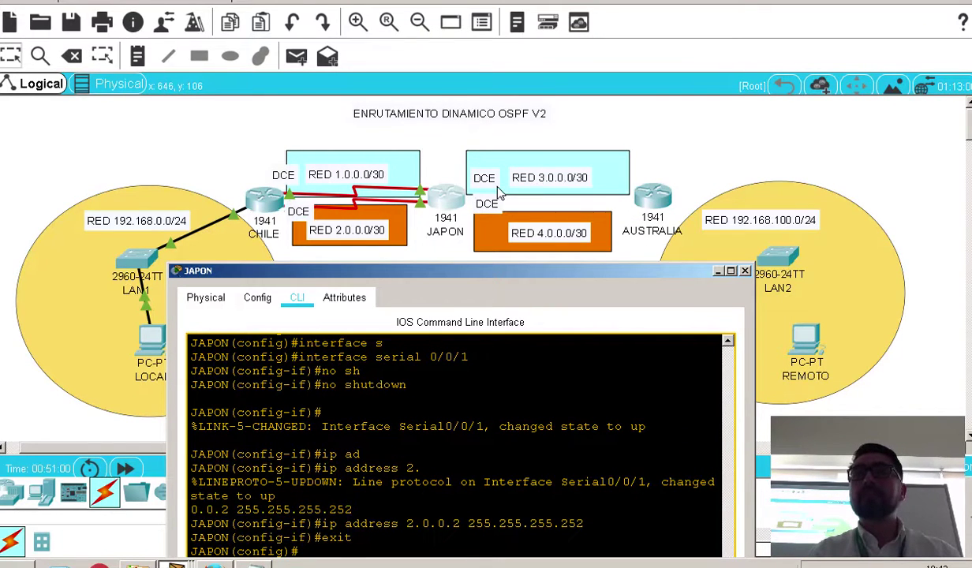
pyautogui.moveTo(488, 277); pyautogui.dragTo(472, 107)
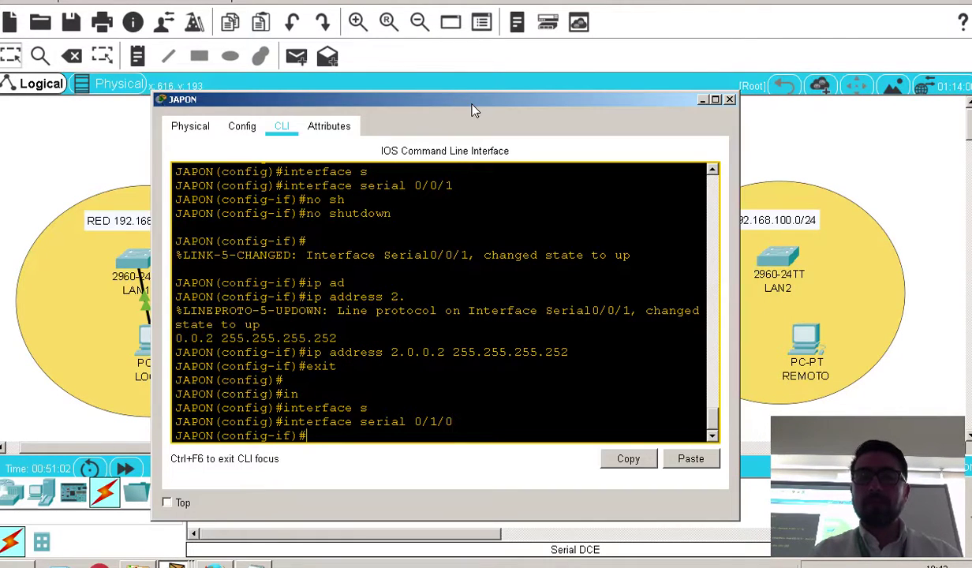
pyautogui.write('o sh')
pyautogui.press('Tab')
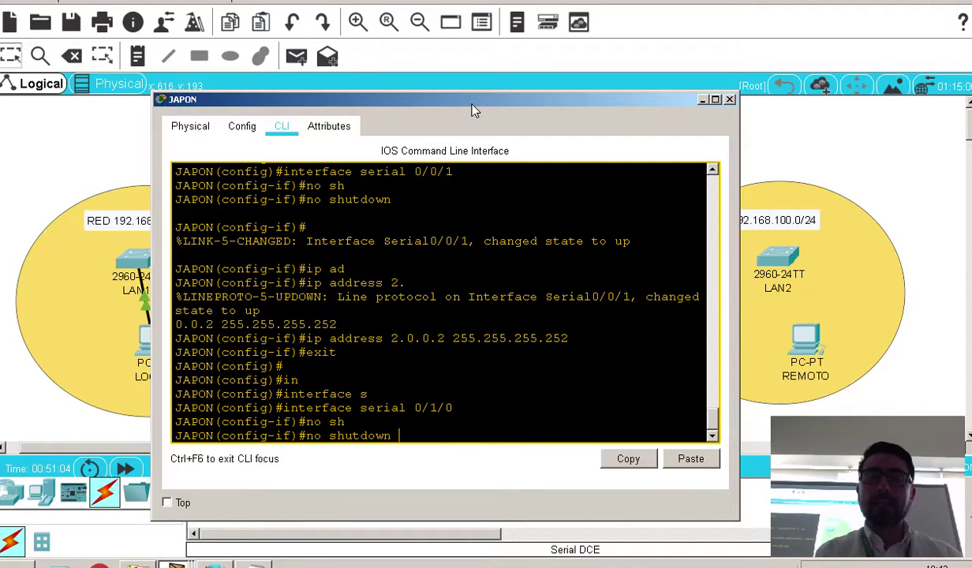
pyautogui.press('Return')
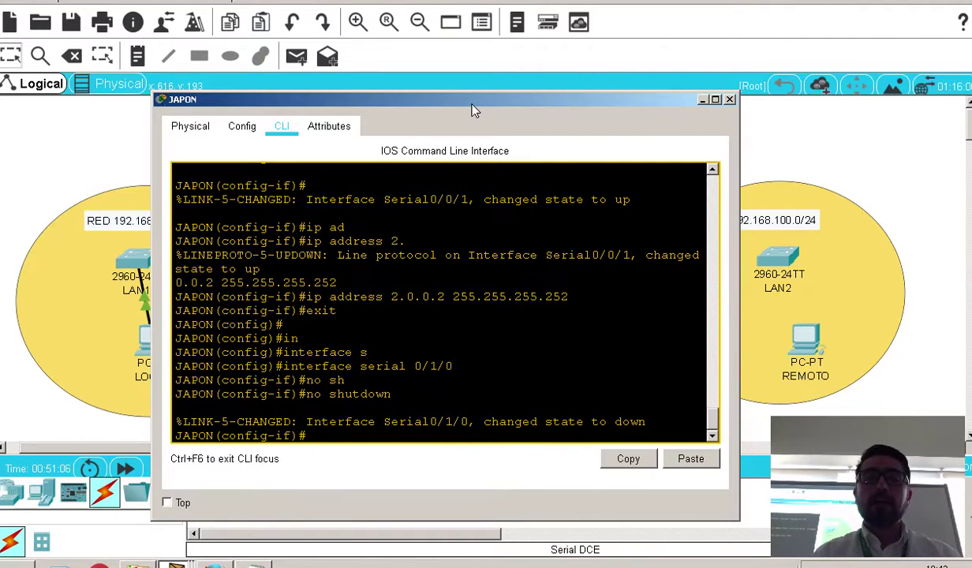
# Set a clock rate of 9600 on JAPON's serial 0/1/0 interface
pyautogui.press('Return')
pyautogui.write('clo')
pyautogui.press('Tab')
pyautogui.write('r')
pyautogui.press('Tab')
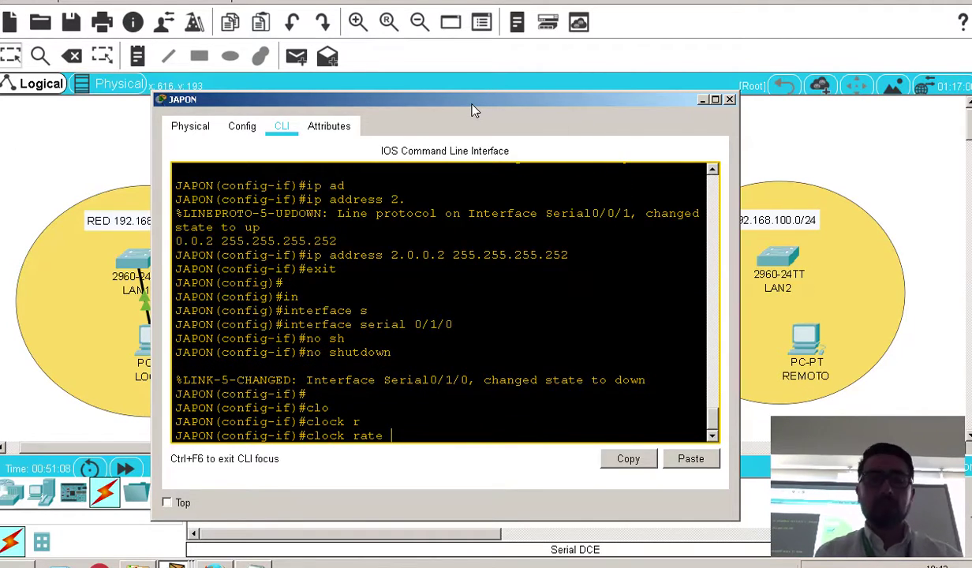
pyautogui.write('9600')
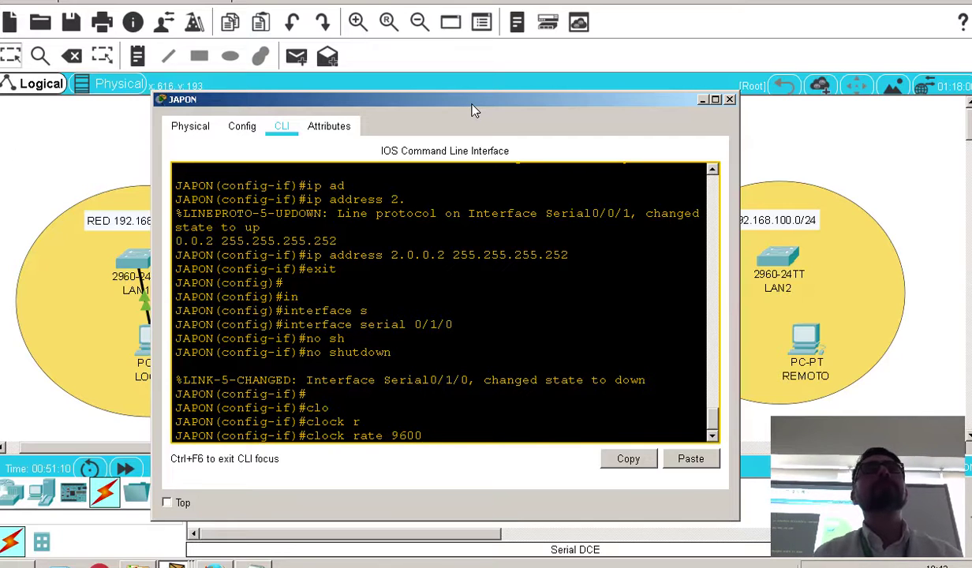
pyautogui.press('Return')
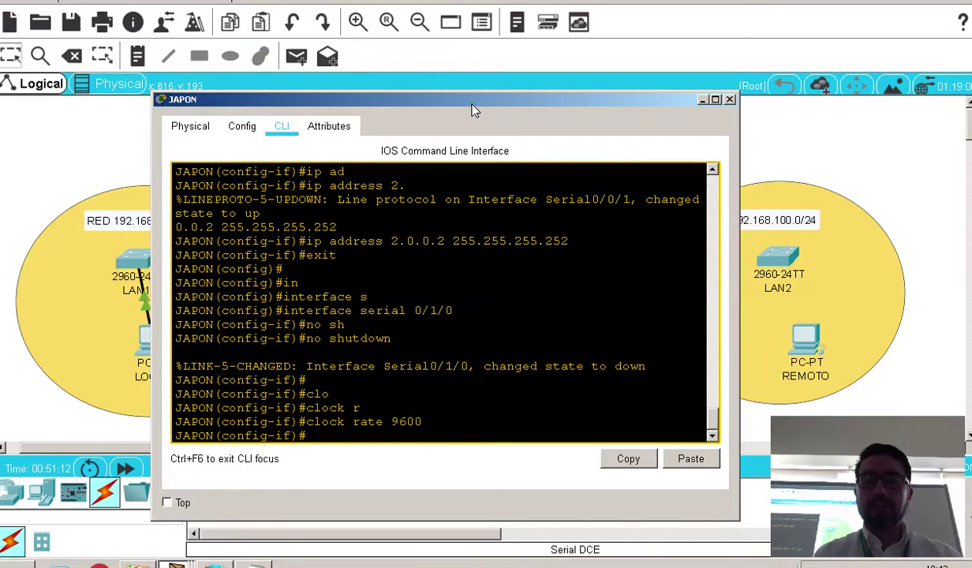
# Assign 3.0.0.1 with mask 255.255.255.252 to JAPON's serial 0/1/0 interface
pyautogui.write('ip ad')
pyautogui.press('Tab')
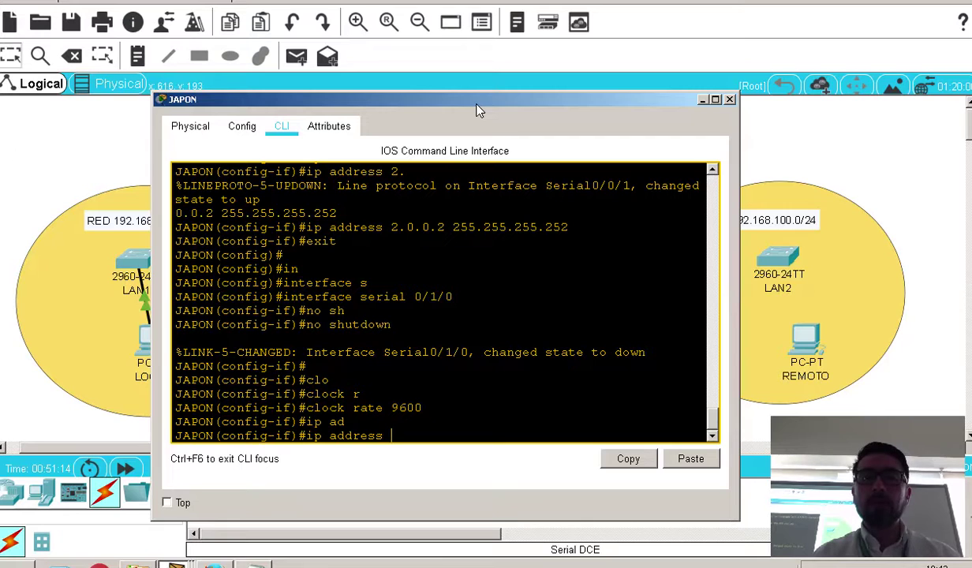
pyautogui.moveTo(480, 111); pyautogui.dragTo(497, 95)
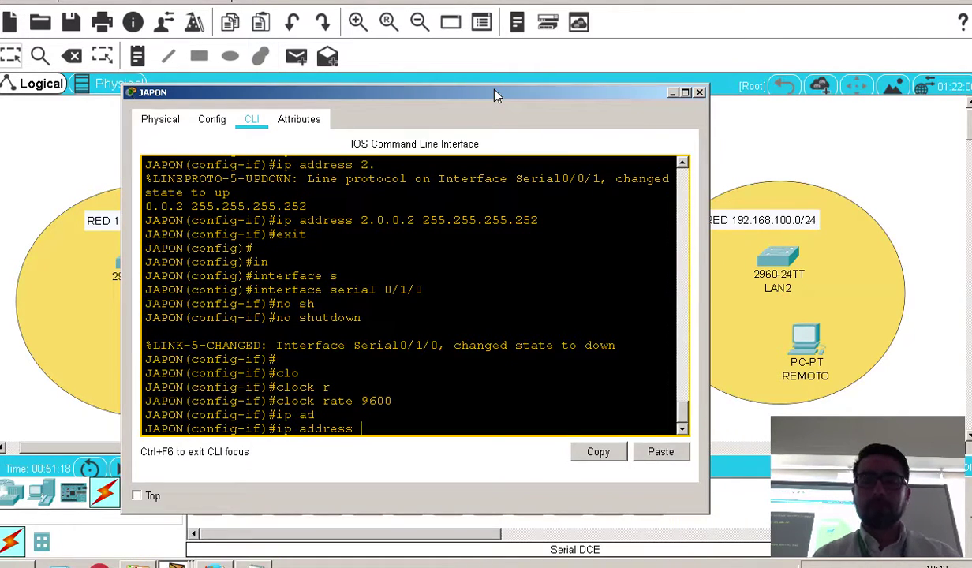
pyautogui.write('3.0.0.1')
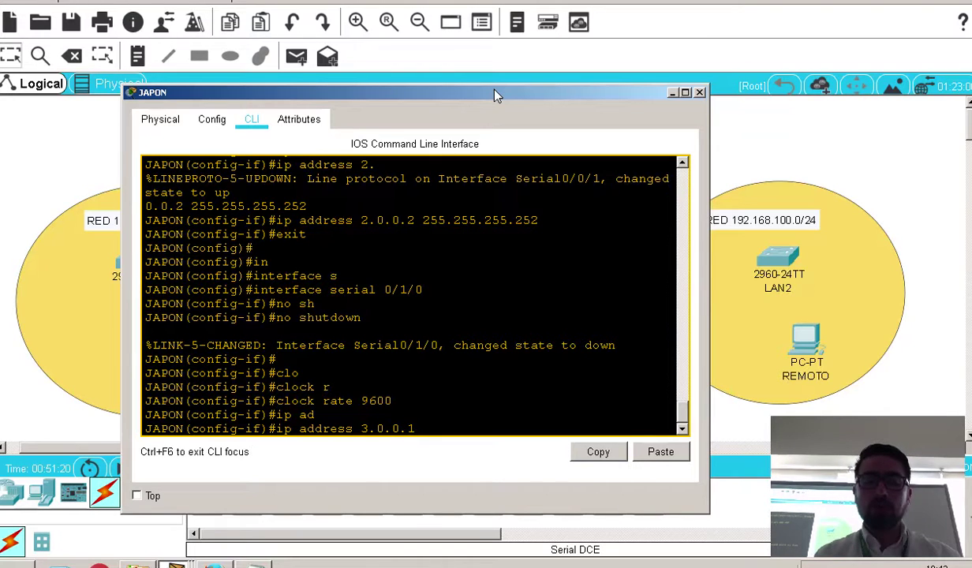
pyautogui.write(' 255.255.255.252')
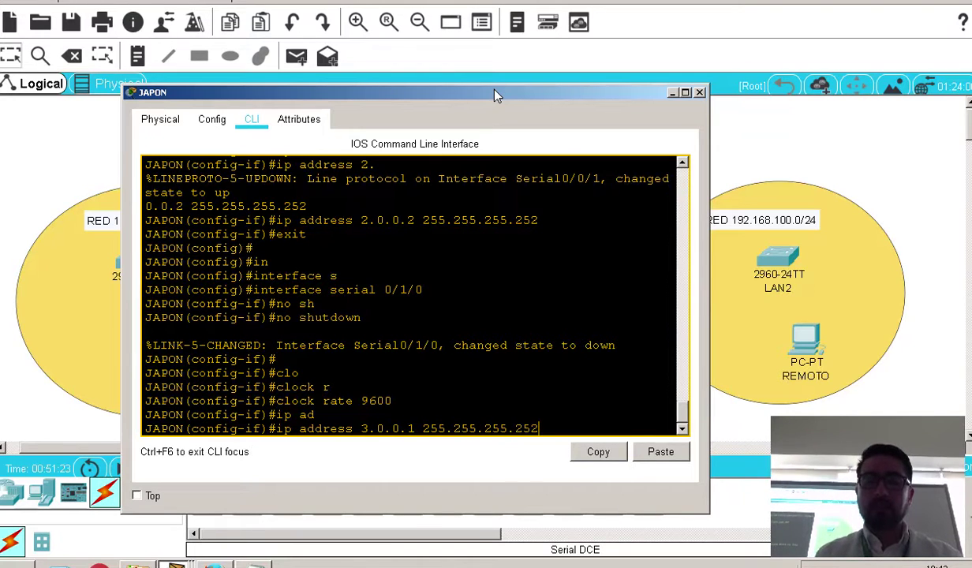
pyautogui.press('Return')
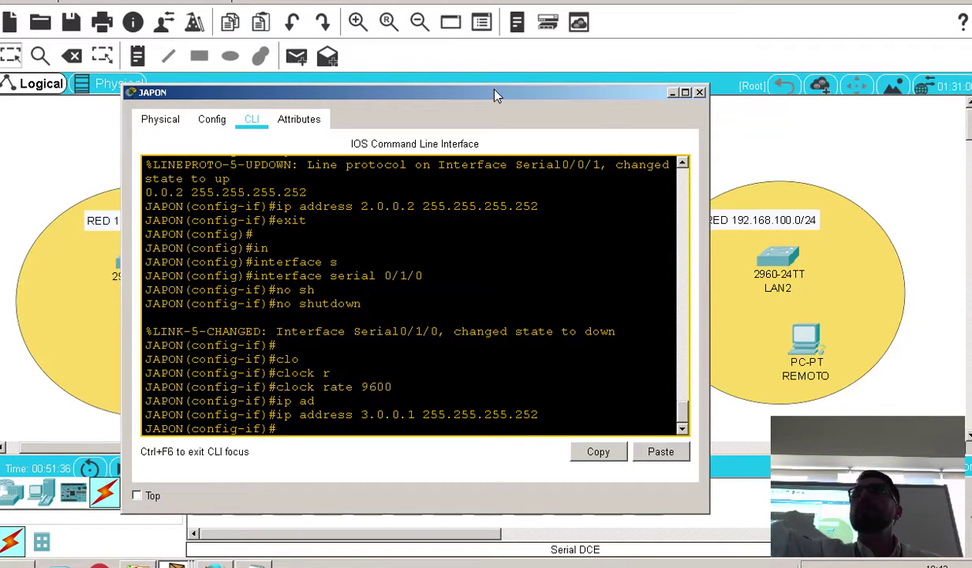
# Run a Serial DCE cable from JAPON to AUSTRALIA's Serial0/0/0 port, with the DCE end at JAPON
pyautogui.click(66, 139)
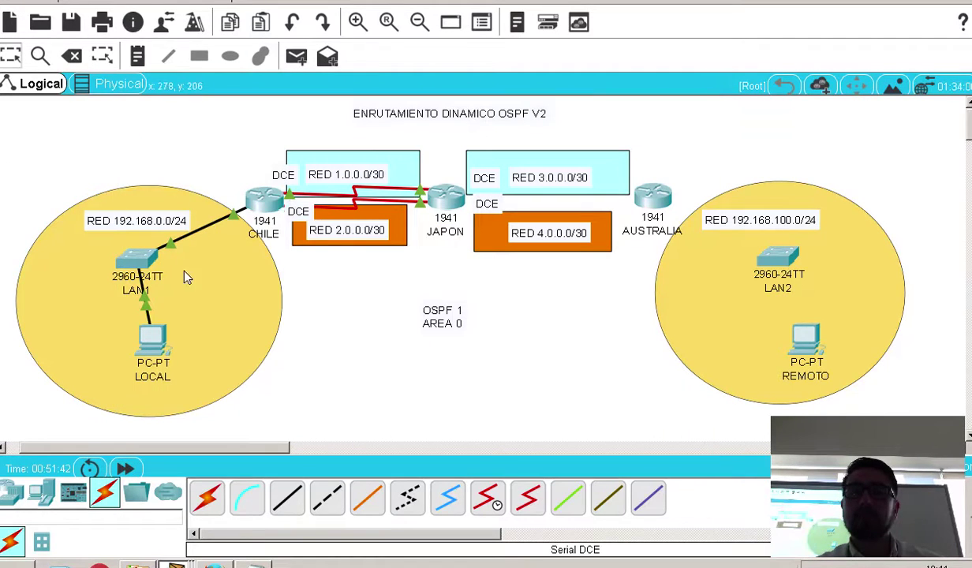
pyautogui.click(488, 498)
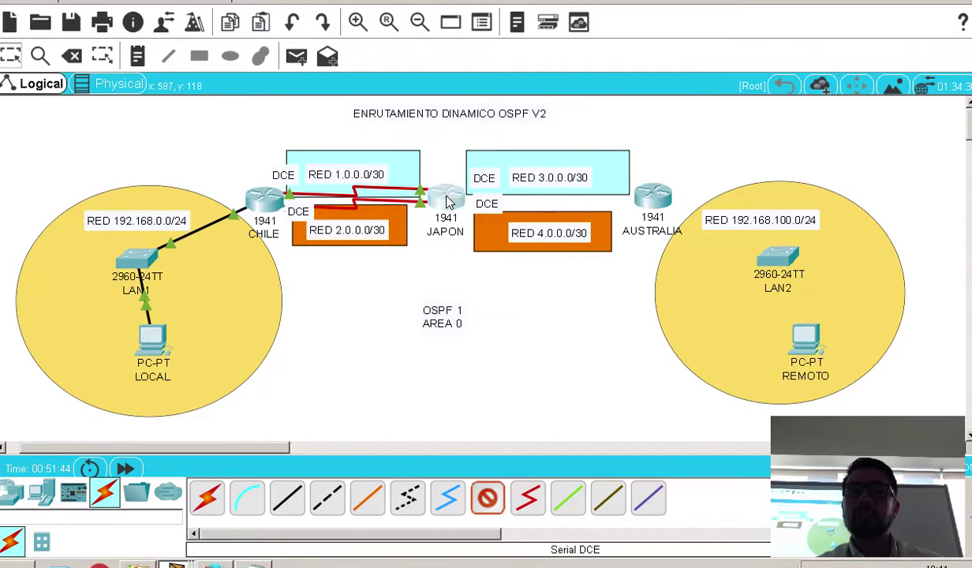
pyautogui.click(447, 199)
pyautogui.click(490, 282)
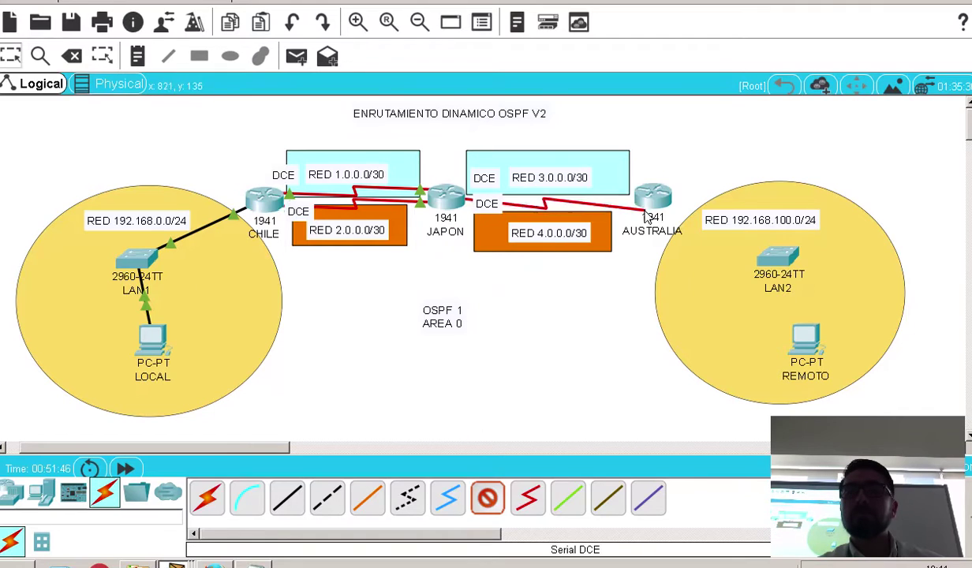
pyautogui.click(649, 203)
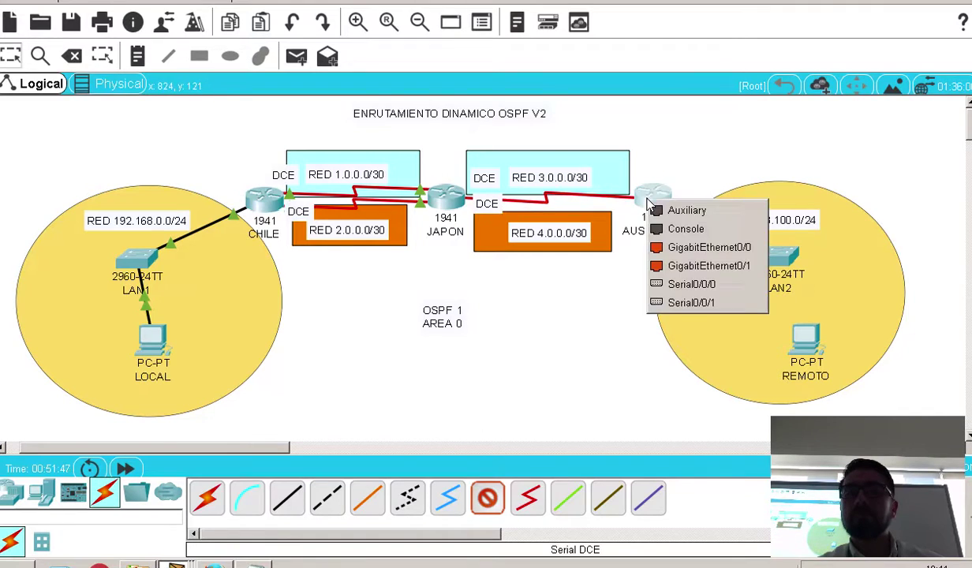
pyautogui.click(665, 285)
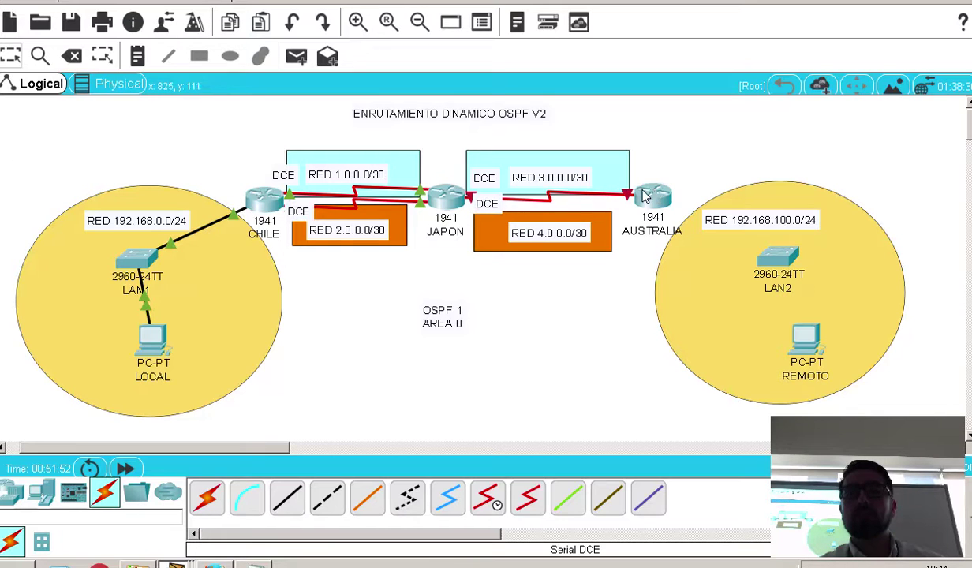
# Exit JAPON's current interface configuration and enter configuration of interface serial 0/1/1
pyautogui.click(446, 207)
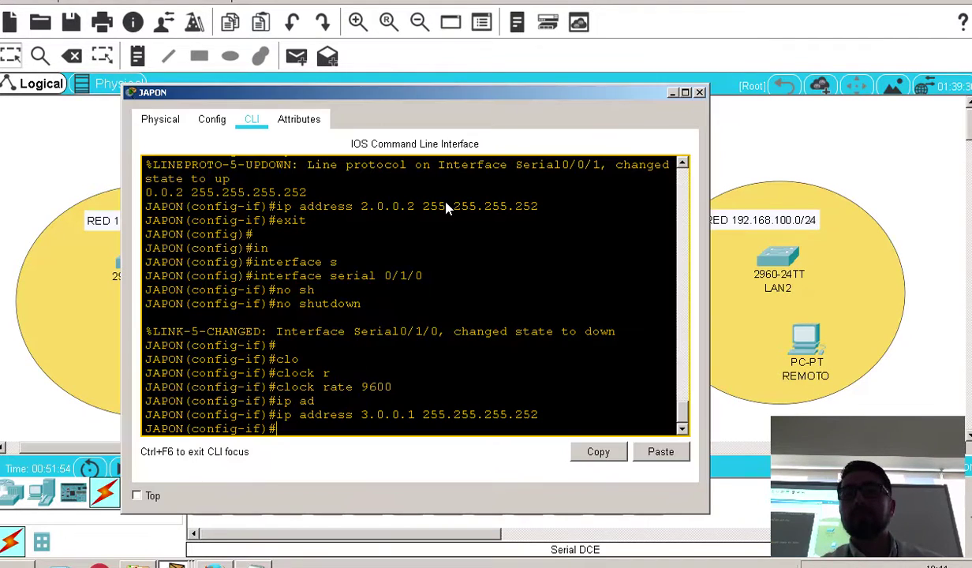
pyautogui.write('ex')
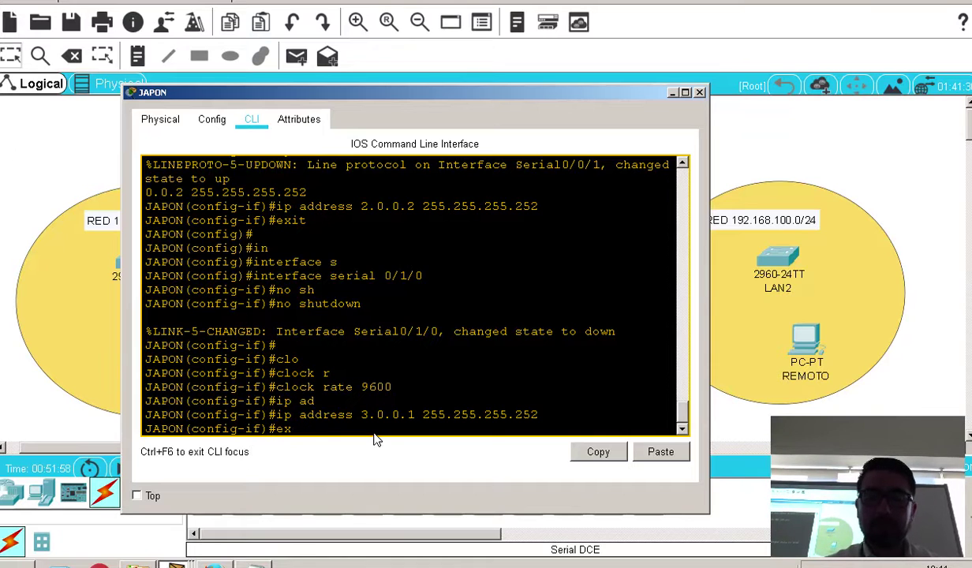
pyautogui.write('it')
pyautogui.press('Return')
pyautogui.write('in')
pyautogui.press('Tab')
pyautogui.write('s')
pyautogui.press('Tab')
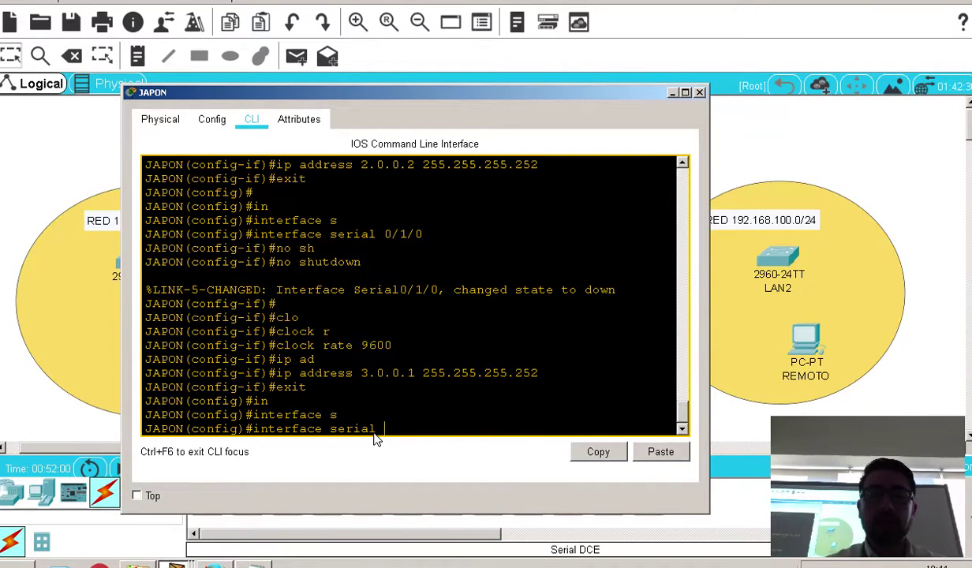
pyautogui.write('0/1')
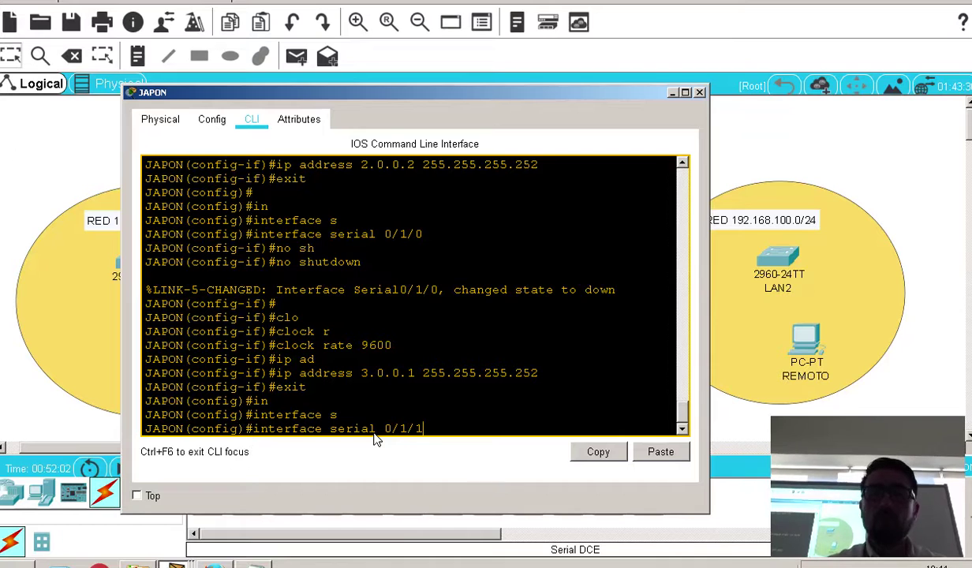
pyautogui.write('/1')
pyautogui.press('Return')
# Enable JAPON's serial 0/1/1 interface with no shutdown
pyautogui.write('no sg')
pyautogui.press('Tab')
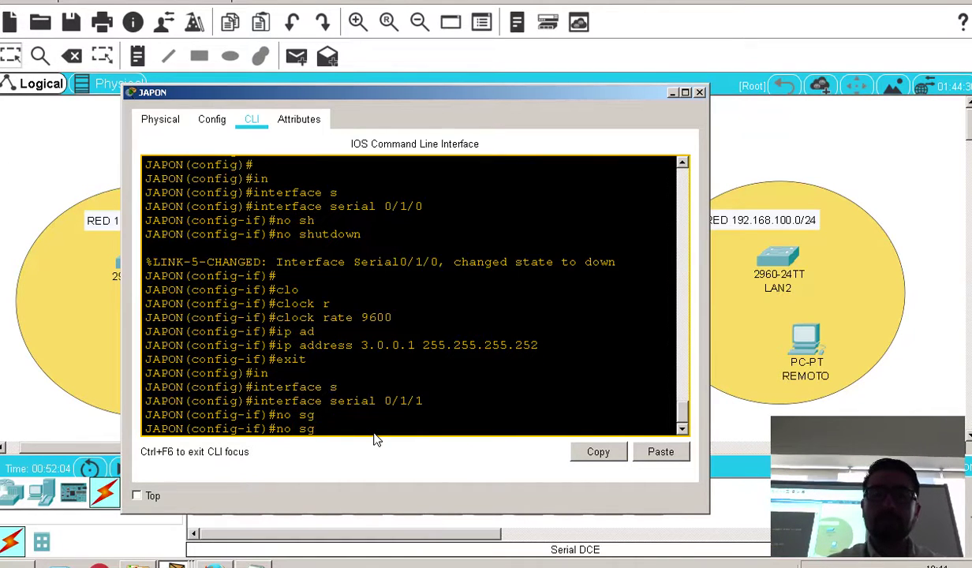
pyautogui.press('BackSpace')
pyautogui.press('Tab')
pyautogui.write('h')
pyautogui.press('Tab')
pyautogui.press('Return')
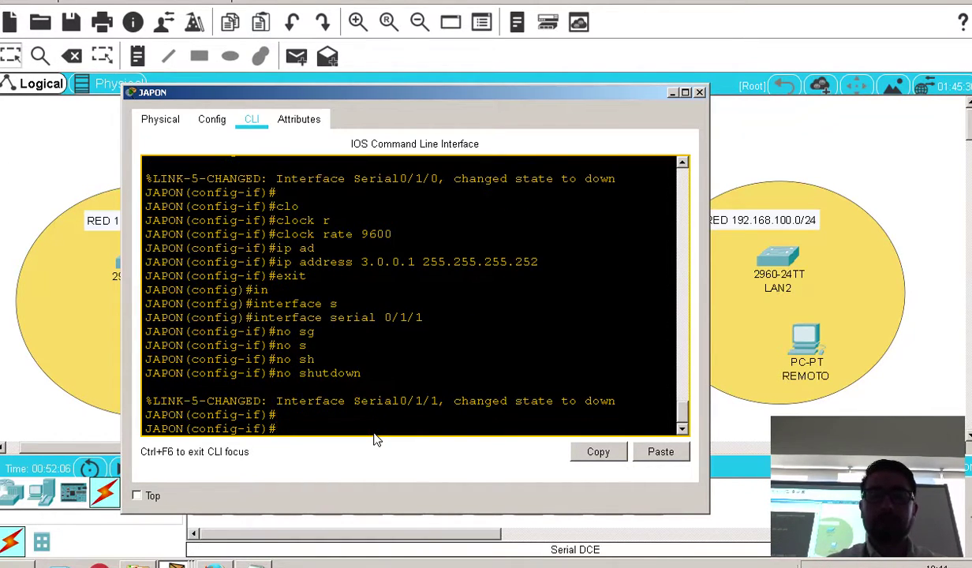
# Set a clock rate of 9600 on JAPON's serial 0/1/1 interface
pyautogui.write('clo')
pyautogui.press('Tab')
pyautogui.write('r')
pyautogui.press('Tab')
pyautogui.write('9600')
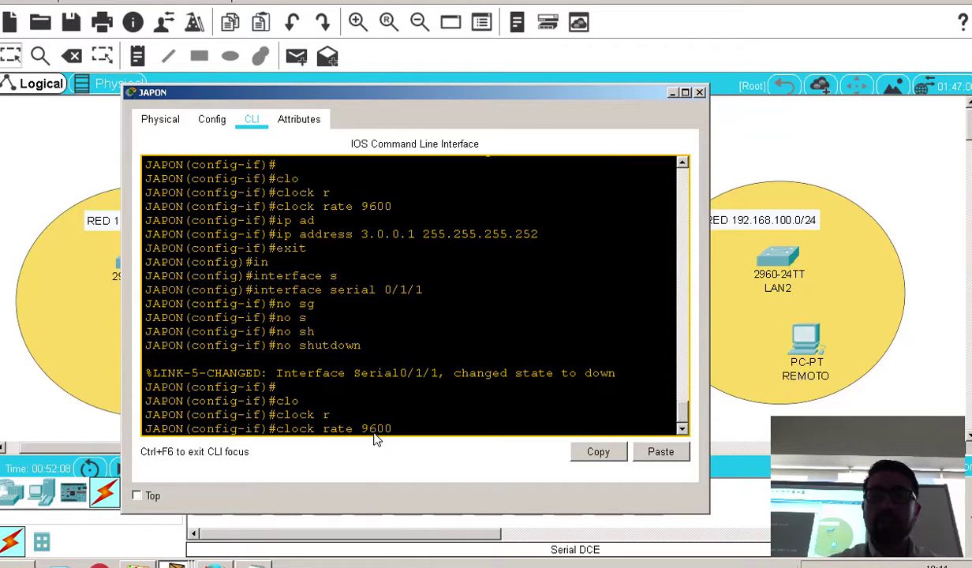
pyautogui.press('Return')
# Assign 4.0.0.1 with mask 255.255.255.252 to JAPON's serial 0/1/1 interface
pyautogui.write('ip ad')
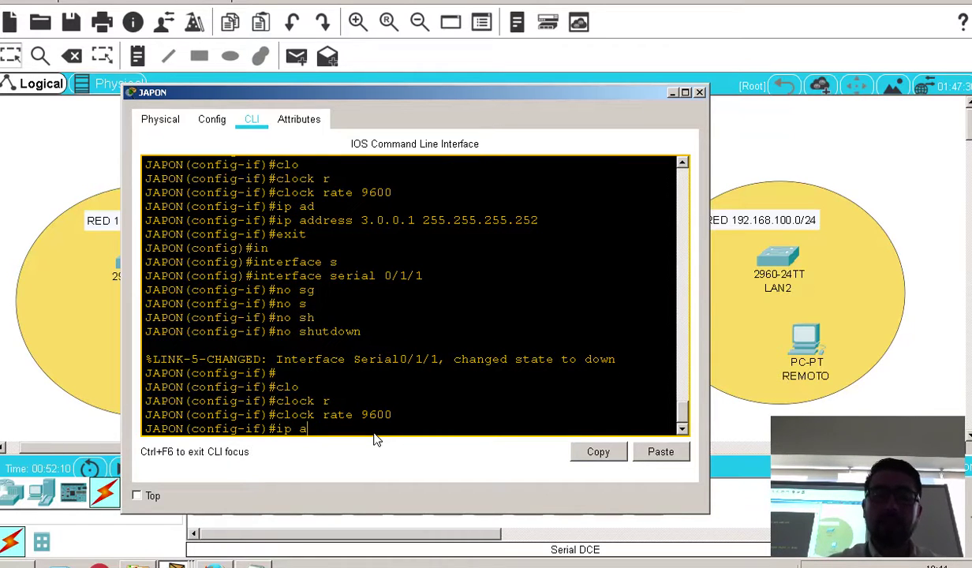
pyautogui.press('Tab')
pyautogui.moveTo(520, 96); pyautogui.dragTo(500, 442)
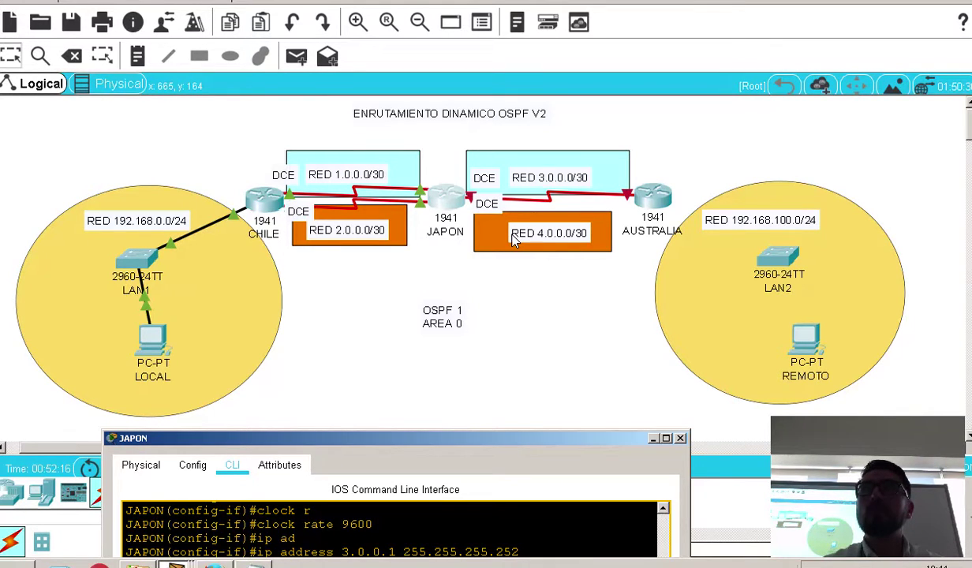
pyautogui.moveTo(542, 439); pyautogui.dragTo(553, 146)
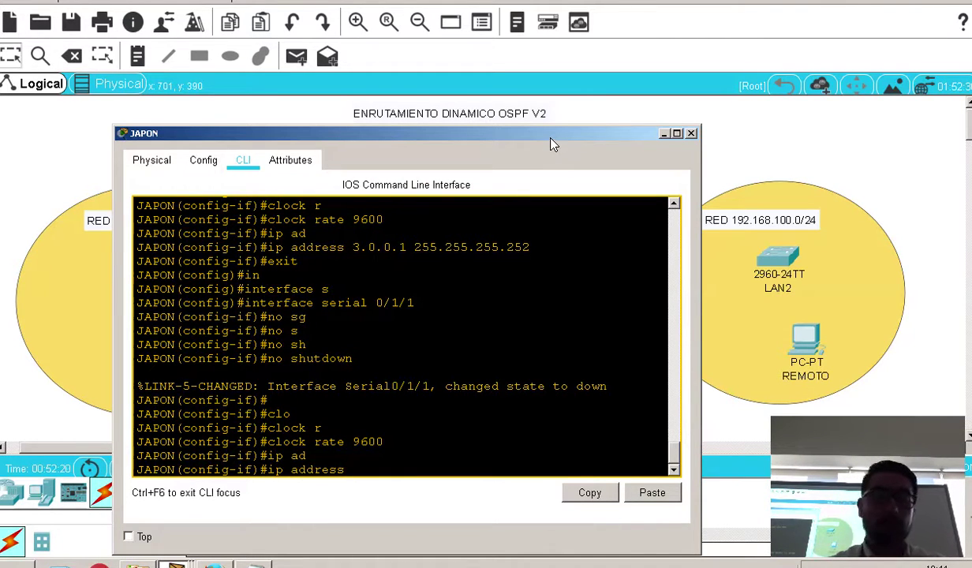
pyautogui.write('4.0.0.1')
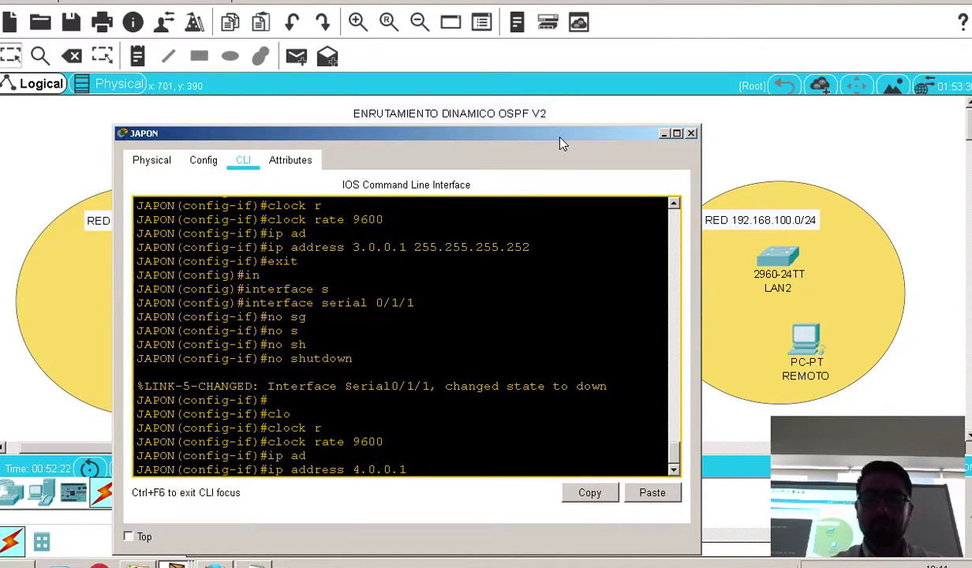
pyautogui.write(' 255.255.255.252')
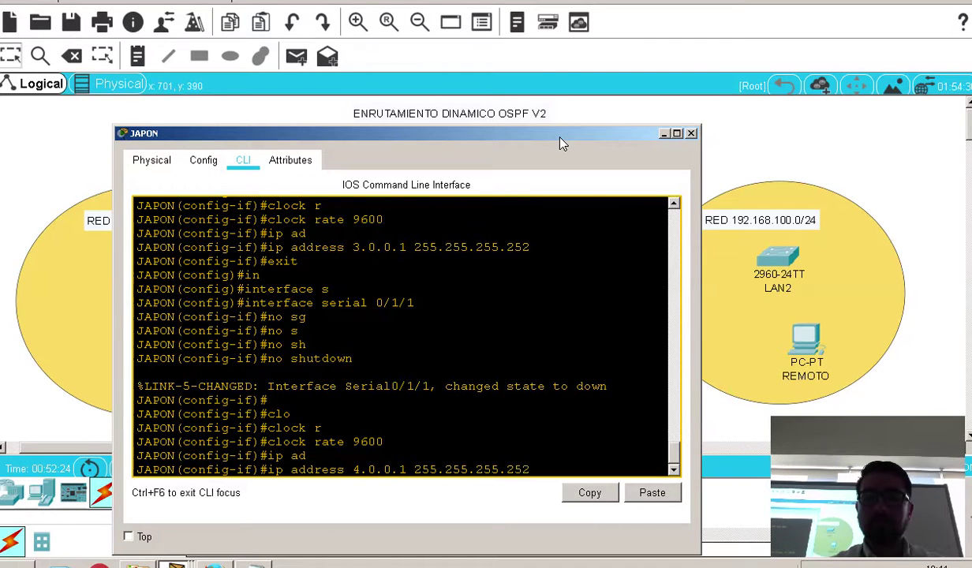
pyautogui.press('Return')
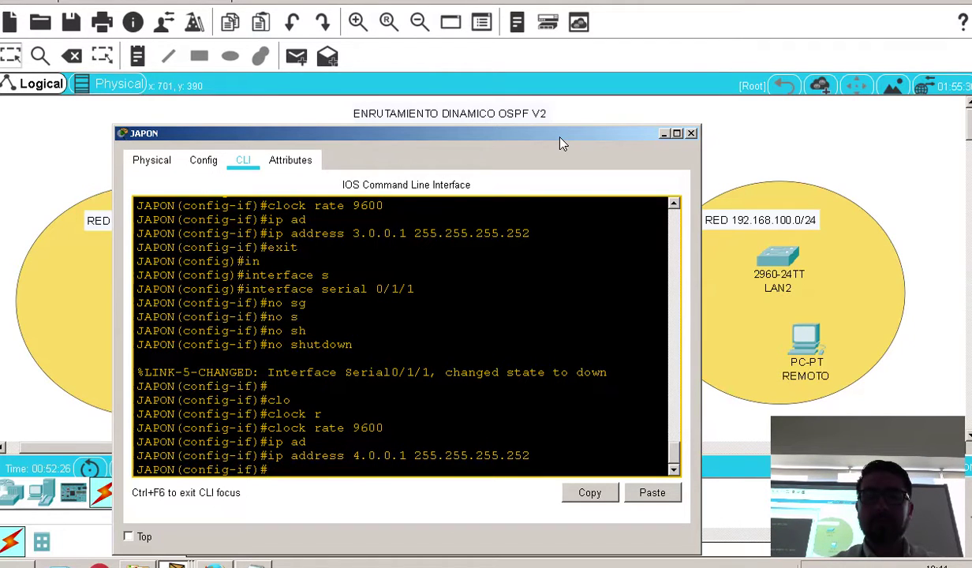
# Save JAPON's configuration with do write and close the router's window
pyautogui.write('do write')
pyautogui.press('Return')
pyautogui.press('Return')
pyautogui.press('Return')
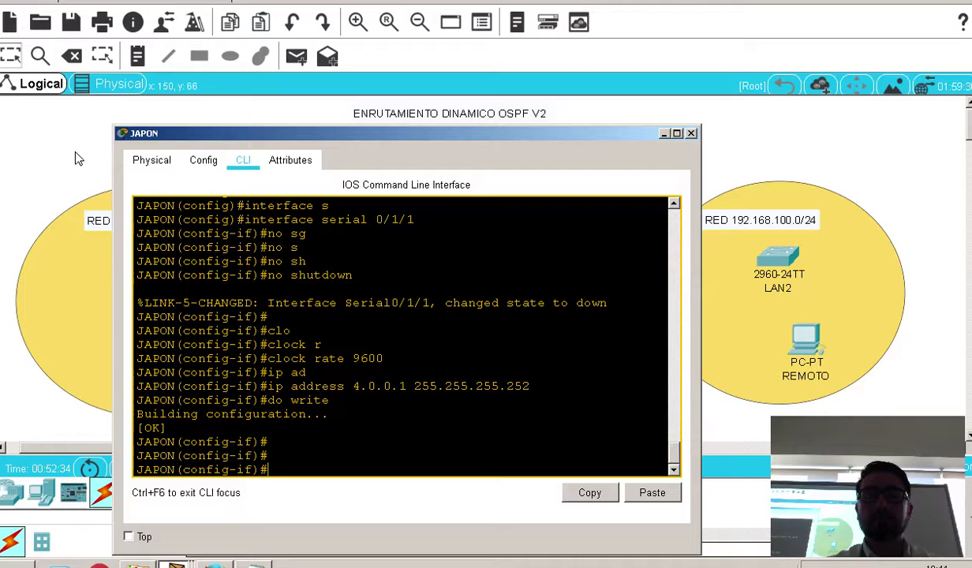
pyautogui.click(692, 134)
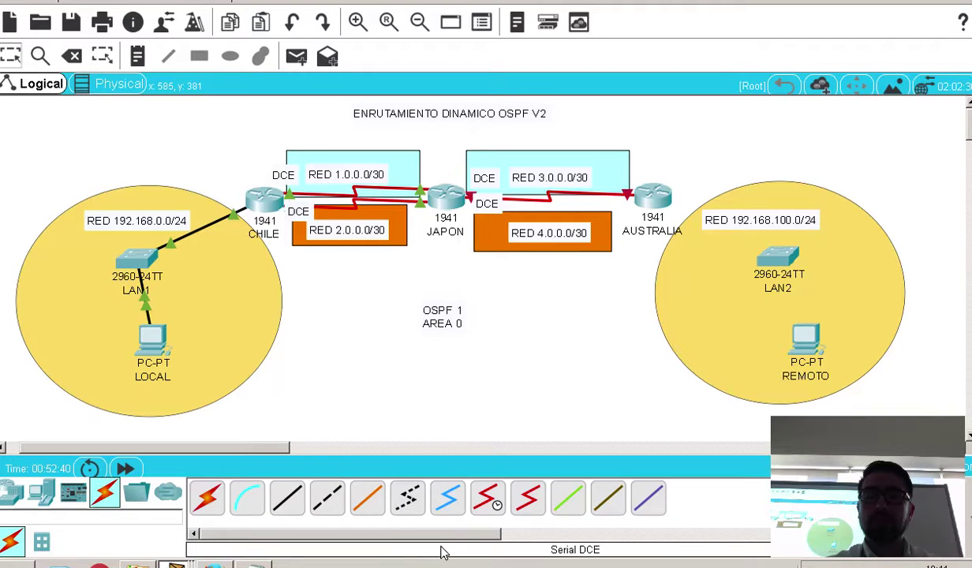
# Run a Serial DCE cable from JAPON's Serial0/1/1 port to AUSTRALIA's Serial0/0/1 port
pyautogui.click(488, 497)
pyautogui.click(445, 197)
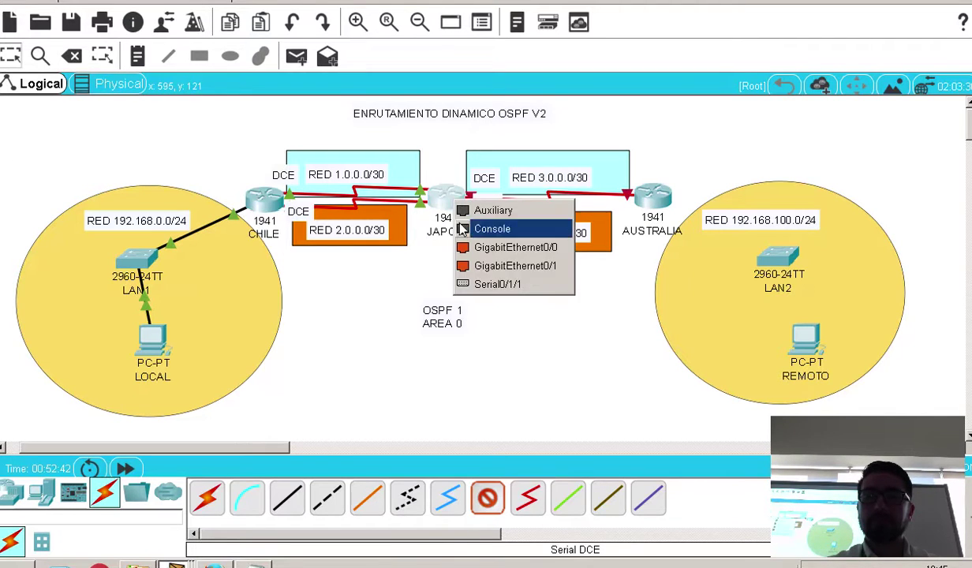
pyautogui.click(495, 280)
pyautogui.click(654, 195)
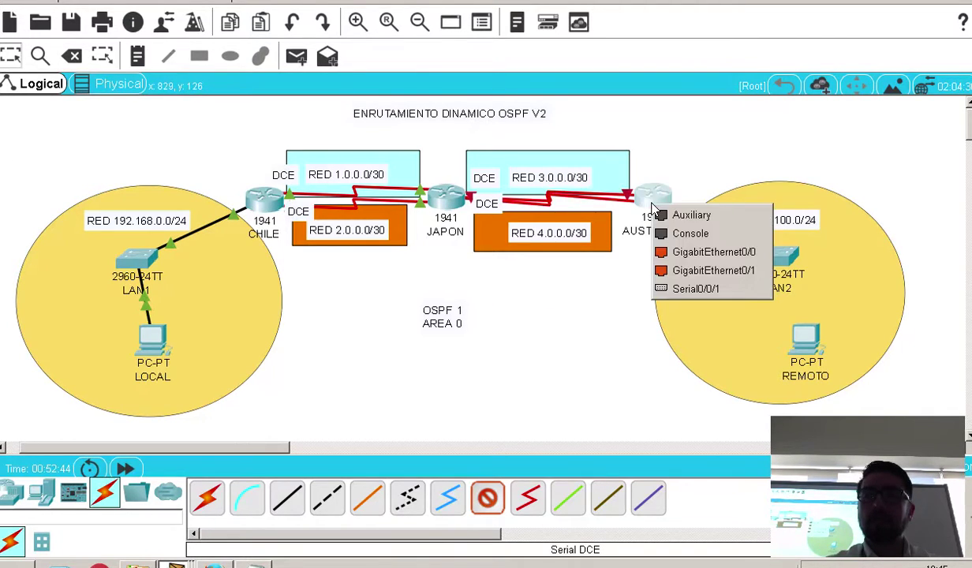
pyautogui.click(669, 289)
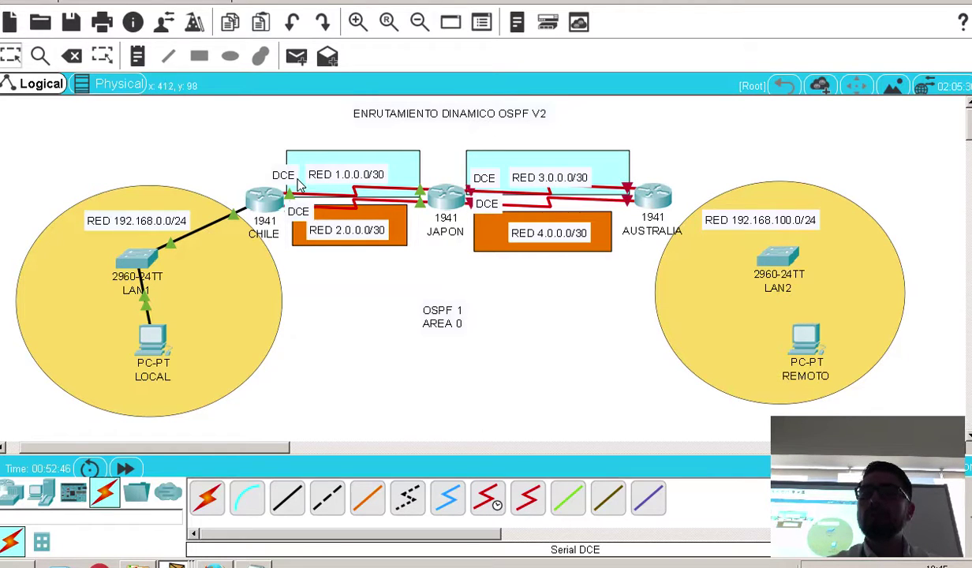
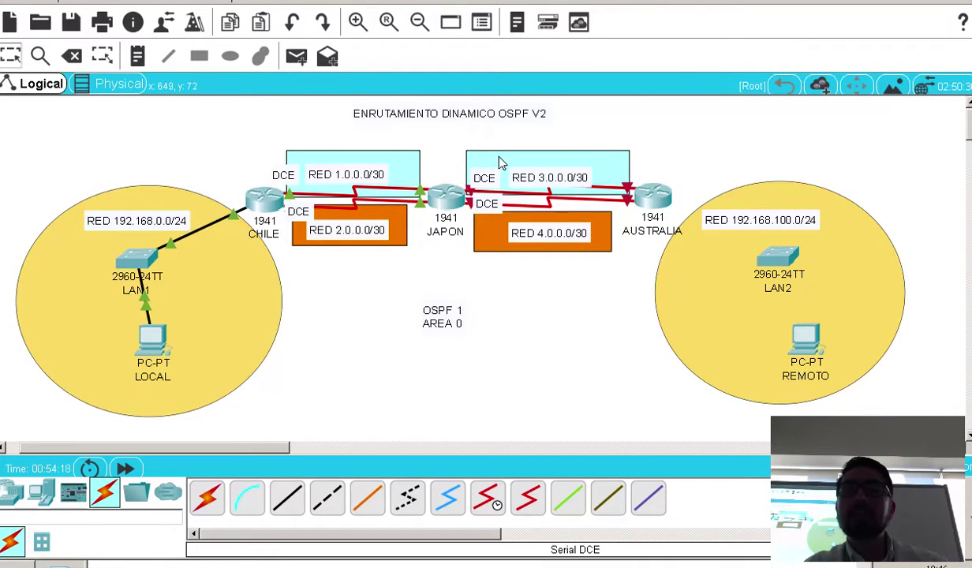
# Reposition the light-blue rectangle behind the RED 3.0.0.0/30 label slightly lower between JAPON and AUSTRALIA
pyautogui.moveTo(499, 161); pyautogui.dragTo(493, 183)
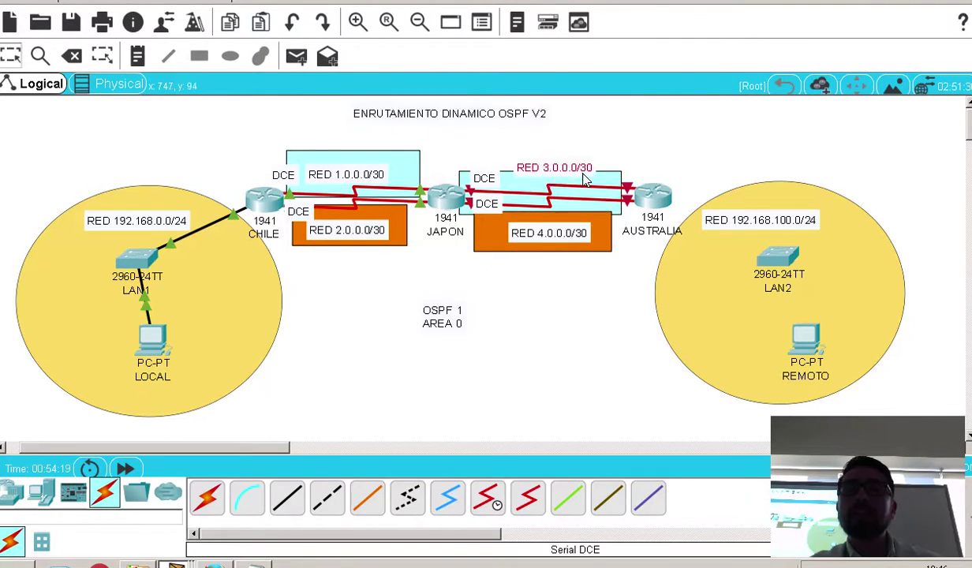
pyautogui.moveTo(595, 175); pyautogui.dragTo(601, 165)
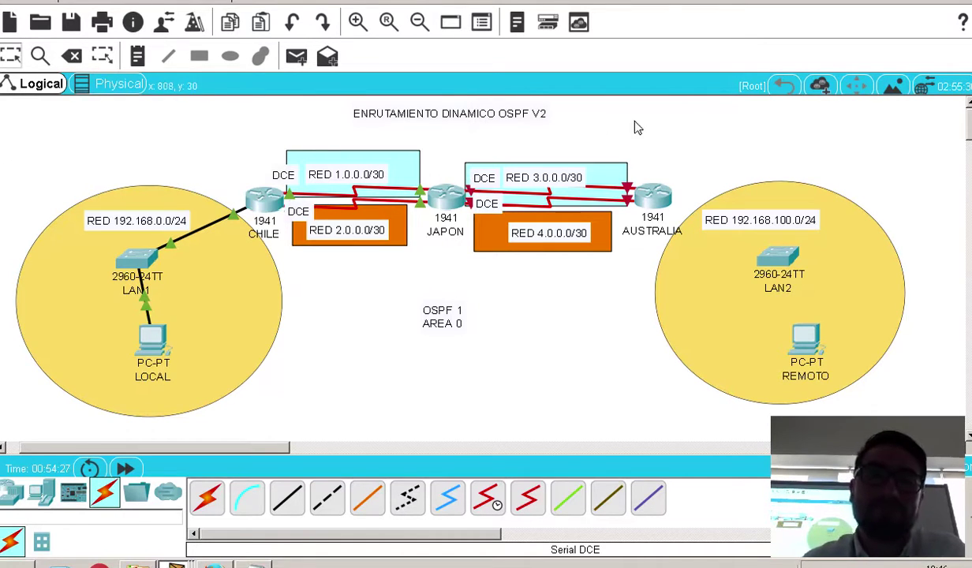
pyautogui.moveTo(629, 180); pyautogui.dragTo(633, 175)
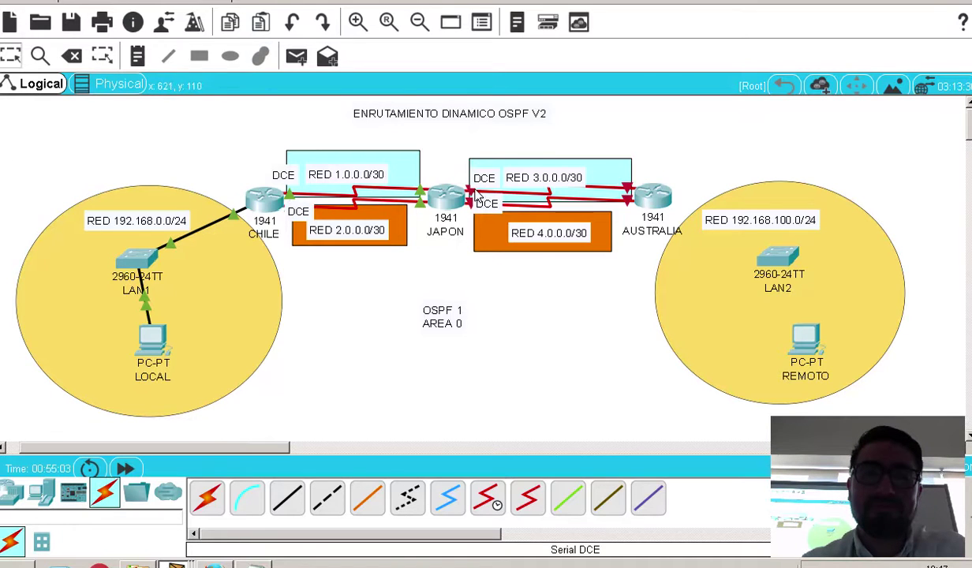
# Reopen JAPON's command line and exit the configuration modes back to privileged EXEC mode
pyautogui.click(446, 201)
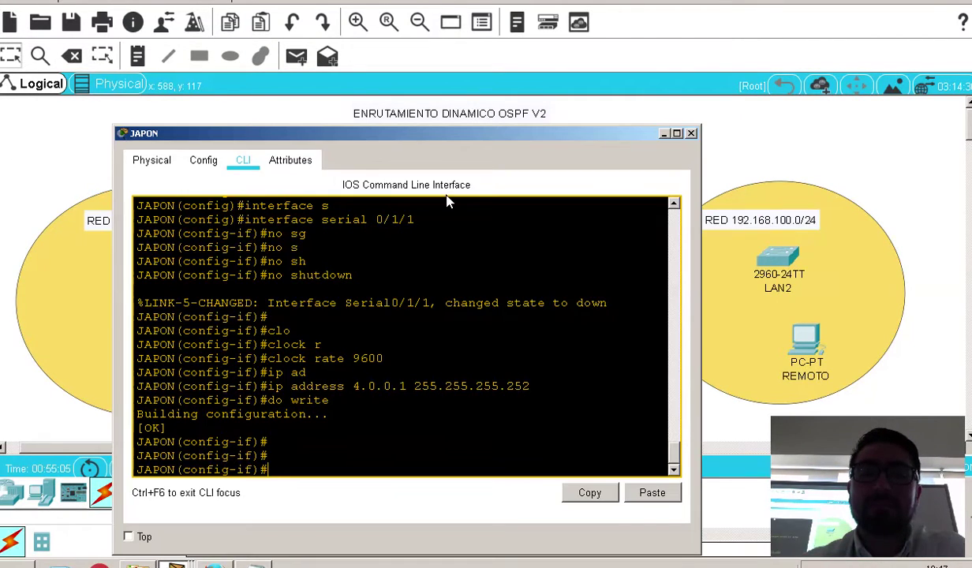
pyautogui.write('exit')
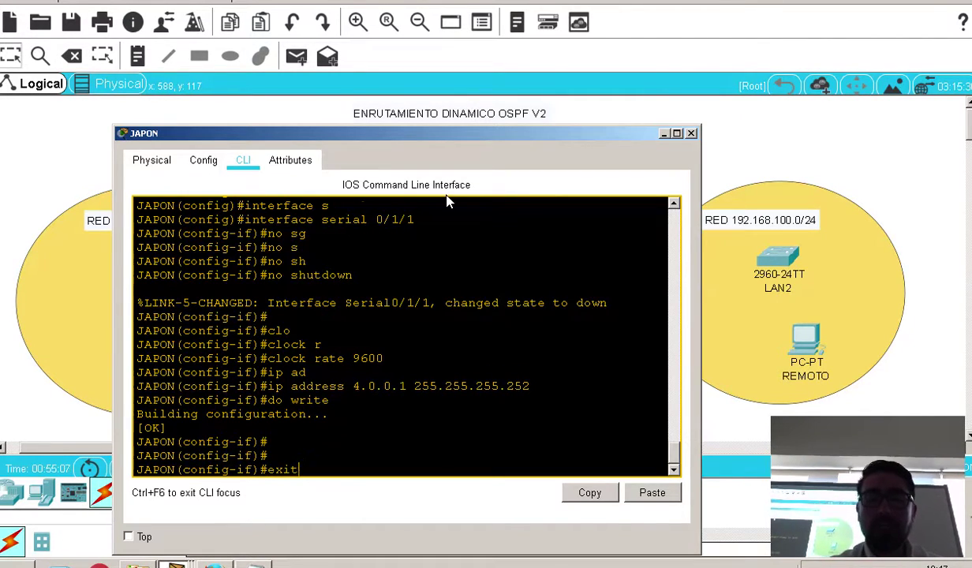
pyautogui.press('Return')
pyautogui.press('Return')
pyautogui.write('exit')
pyautogui.press('Return')
# List JAPON's interfaces and addresses with show ip interface brief
pyautogui.write('sh')
pyautogui.press('Tab')
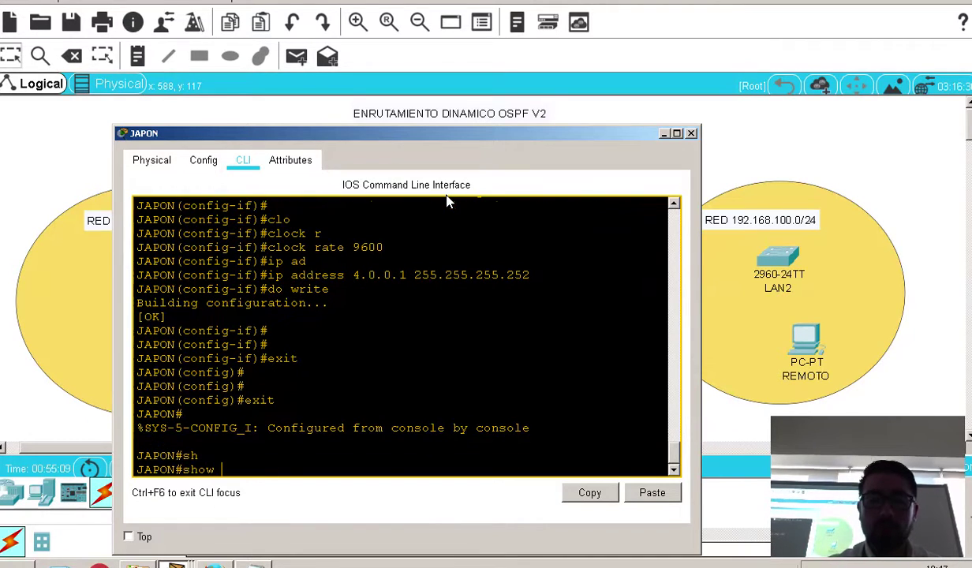
pyautogui.write('ip in')
pyautogui.press('Tab')
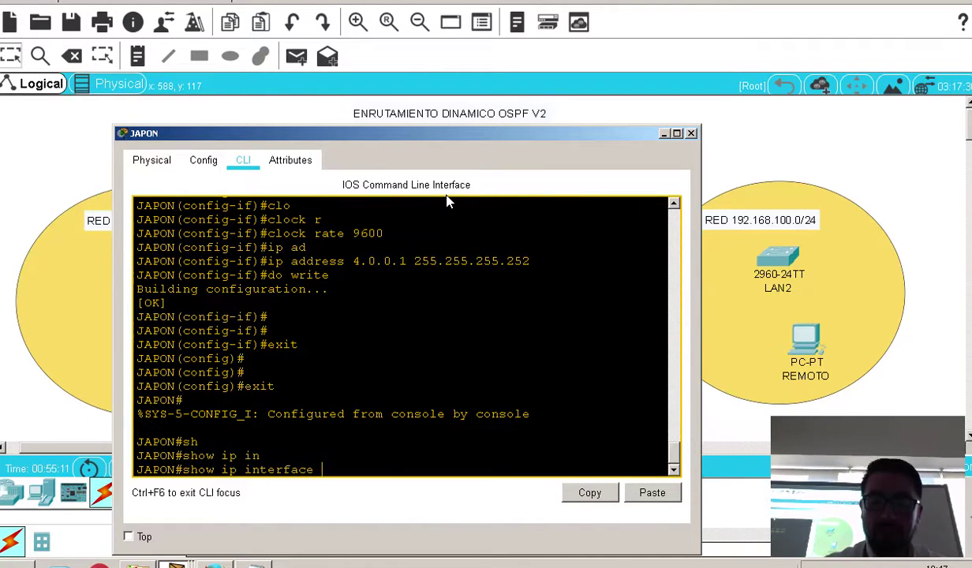
pyautogui.write('br')
pyautogui.press('Tab')
pyautogui.press('Return')
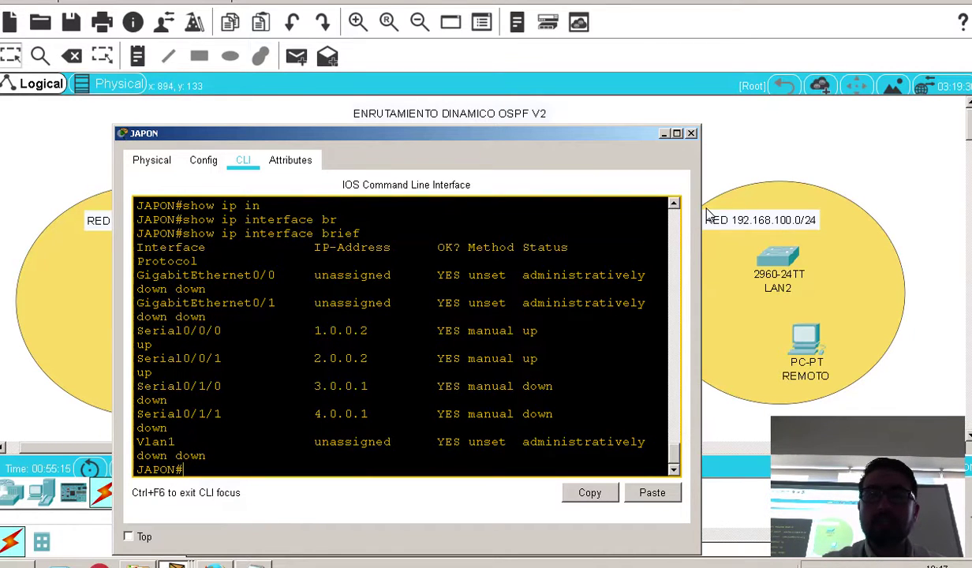
# Widen JAPON's window and examine the Serial0/1/0 and Serial0/1/1 entries, then check the router's port summary in the topology
pyautogui.moveTo(702, 207); pyautogui.dragTo(793, 203)
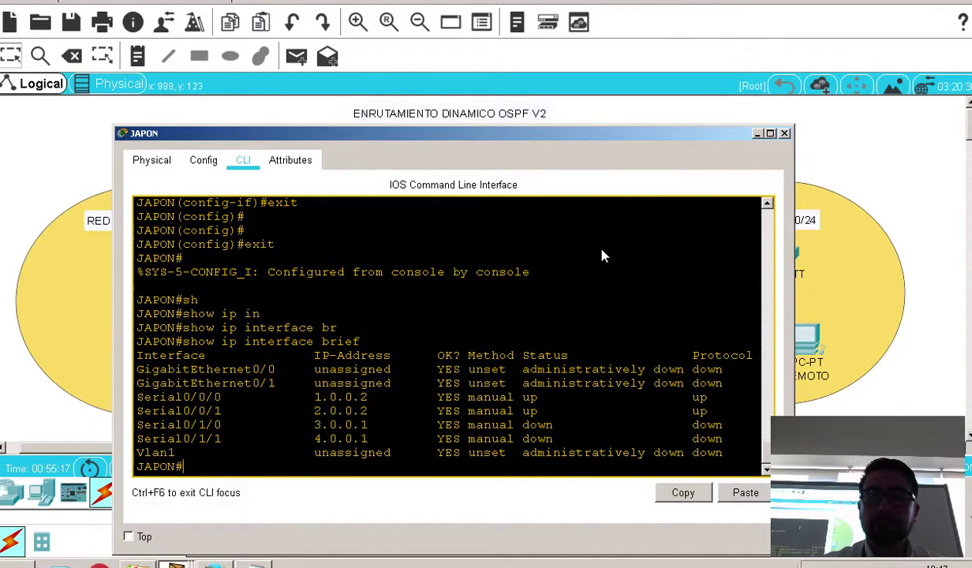
pyautogui.moveTo(587, 146); pyautogui.dragTo(613, 101)
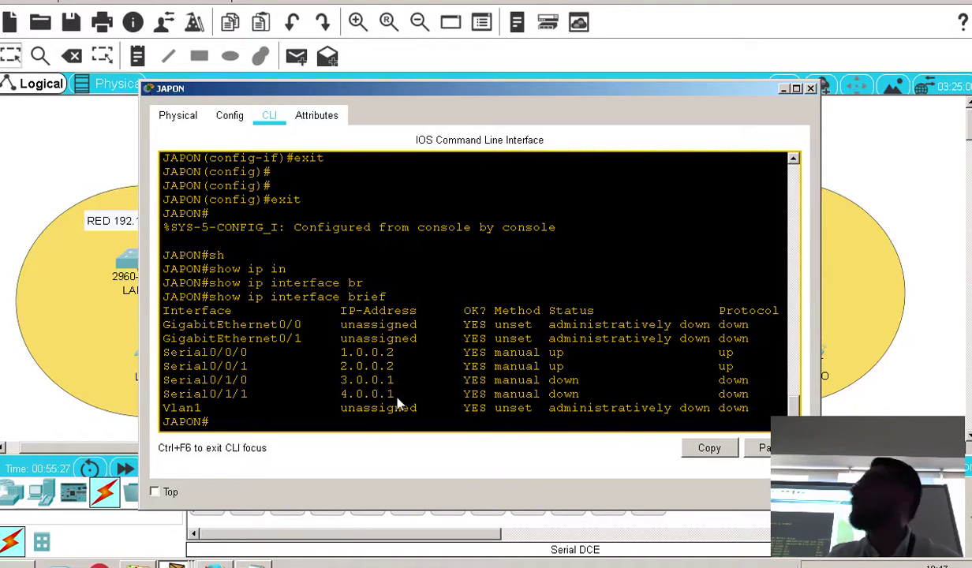
pyautogui.moveTo(400, 398); pyautogui.dragTo(156, 389)
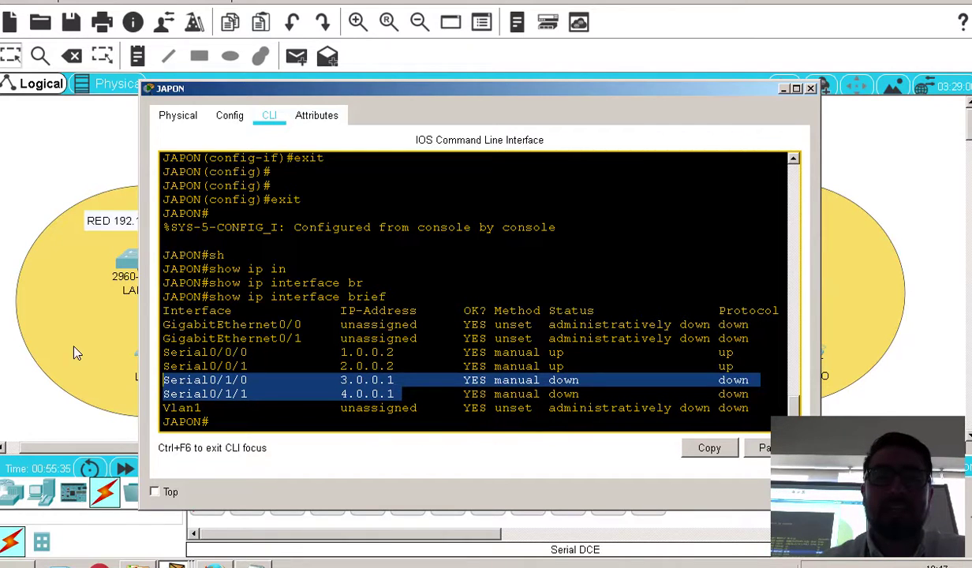
pyautogui.click(73, 153)
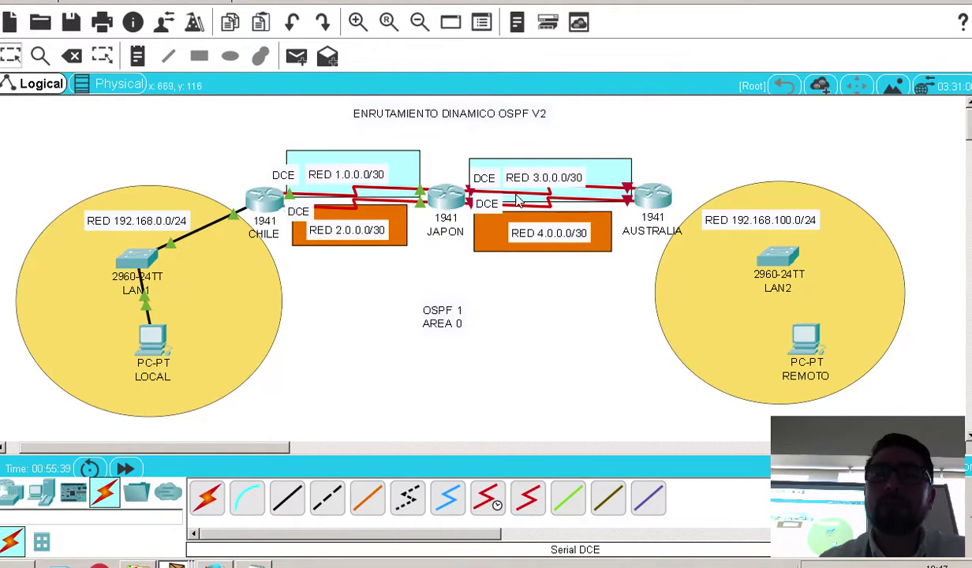
pyautogui.moveTo(450, 203)
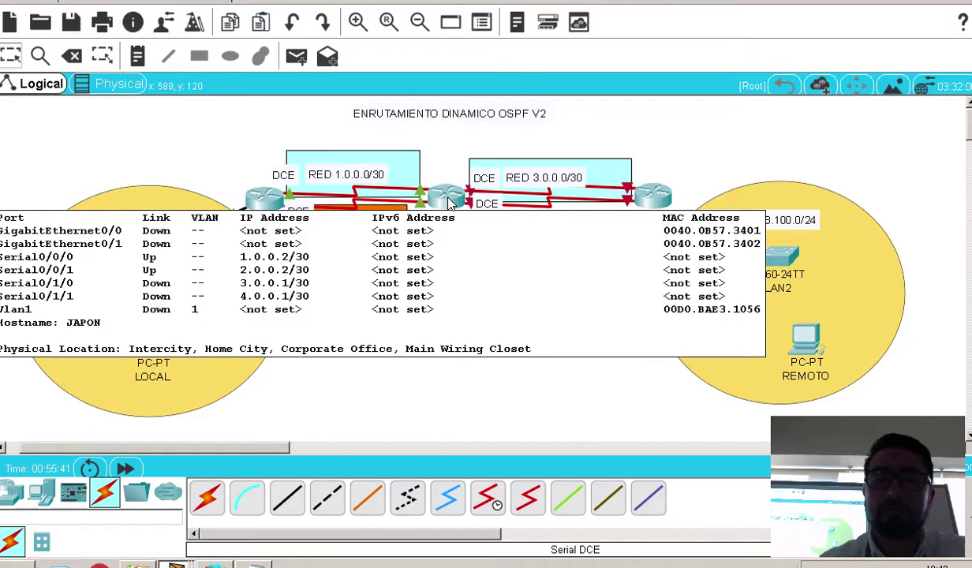
# Open AUSTRALIA's command line, decline the initial configuration dialog and enter privileged EXEC mode
pyautogui.click(653, 197)
pyautogui.click(382, 79)
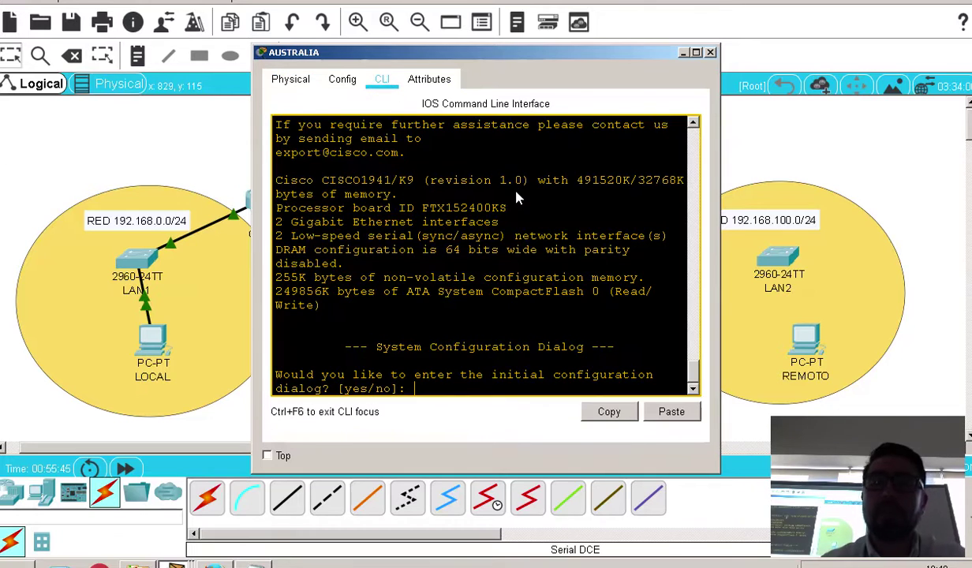
pyautogui.write('no')
pyautogui.press('Return')
pyautogui.press('Return')
pyautogui.write('ena')
pyautogui.press('Tab')
pyautogui.press('Return')
pyautogui.press('Return')
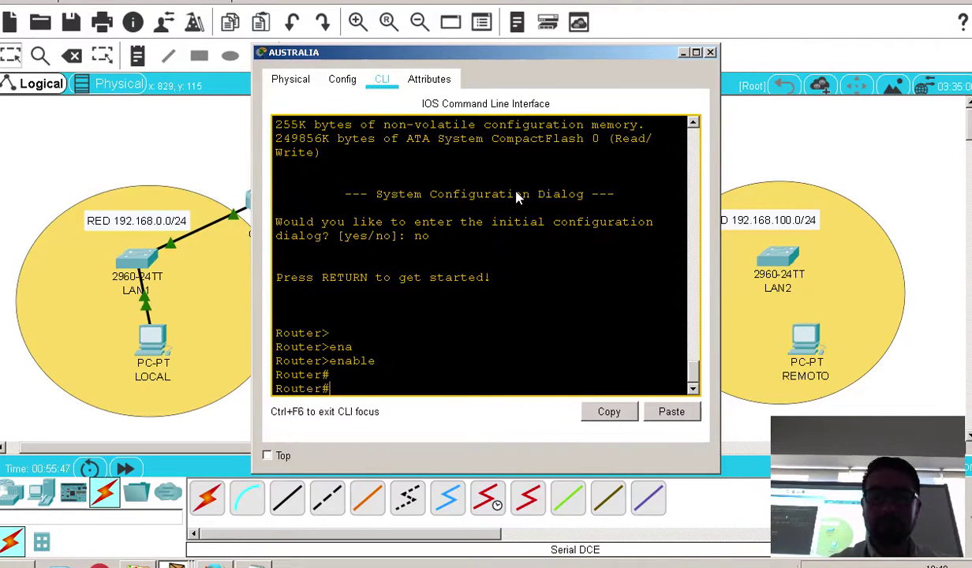
# Enter AUSTRALIA's global configuration mode with configure terminal
pyautogui.write('con')
pyautogui.press('Tab')
pyautogui.write('f')
pyautogui.press('Tab')
pyautogui.write('t')
pyautogui.press('Tab')
pyautogui.press('Return')
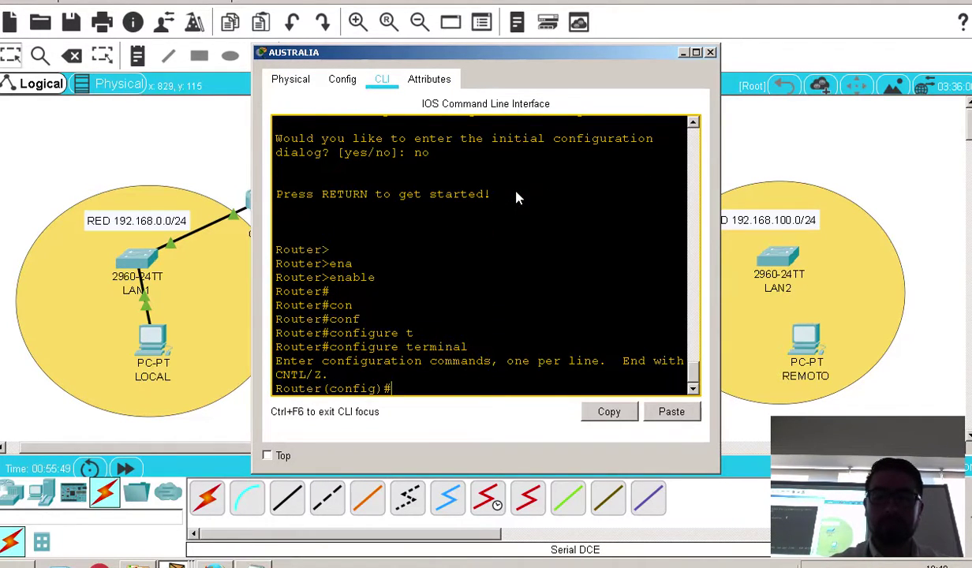
# Set the router's hostname to AUSTRALIA
pyautogui.write('h')
pyautogui.press('Tab')
pyautogui.write('AUSTRA')
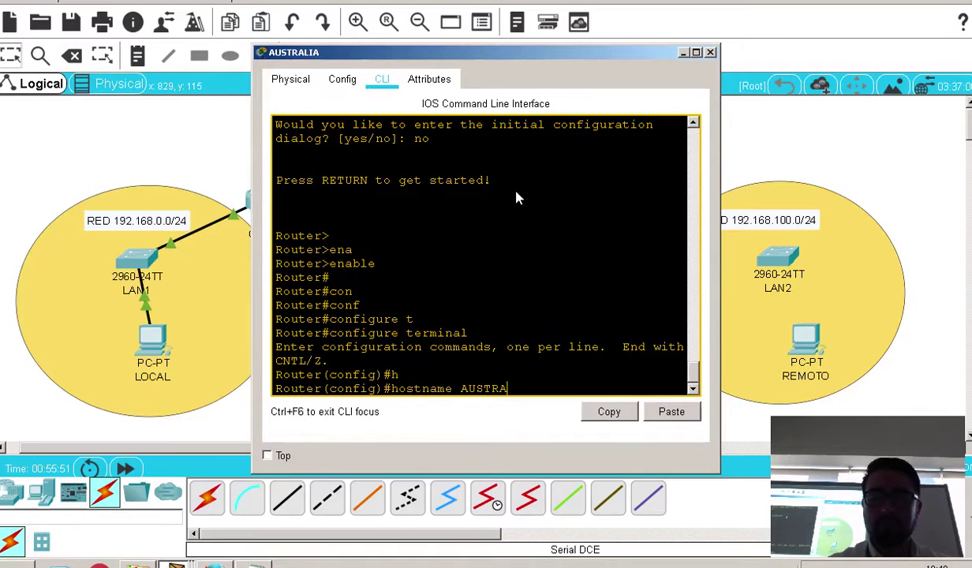
pyautogui.write('LIA')
pyautogui.press('Return')
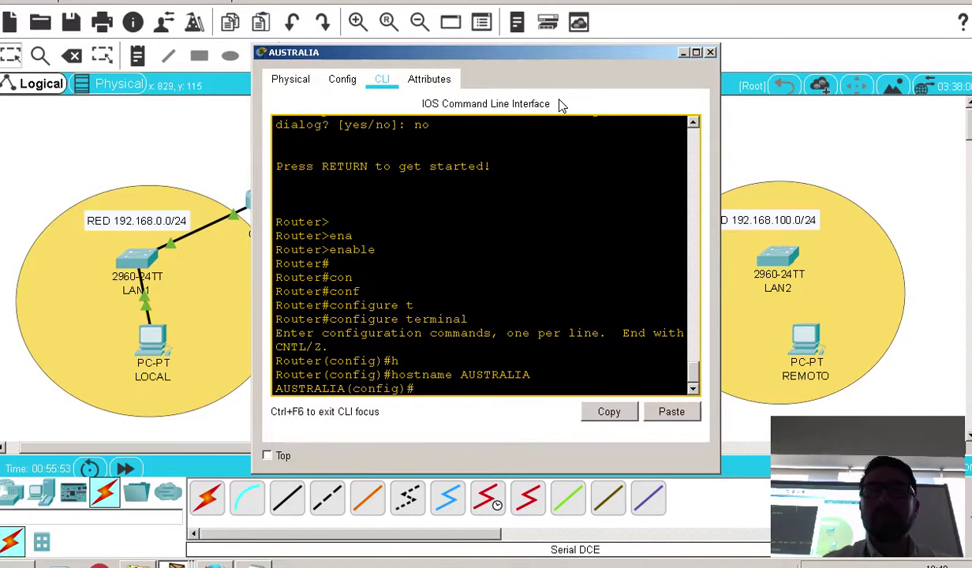
# Reposition AUSTRALIA's window over the topology and enter interface configuration mode for serial 0/0/0
pyautogui.moveTo(543, 57); pyautogui.dragTo(746, 108)
pyautogui.moveTo(665, 113); pyautogui.dragTo(770, 113)
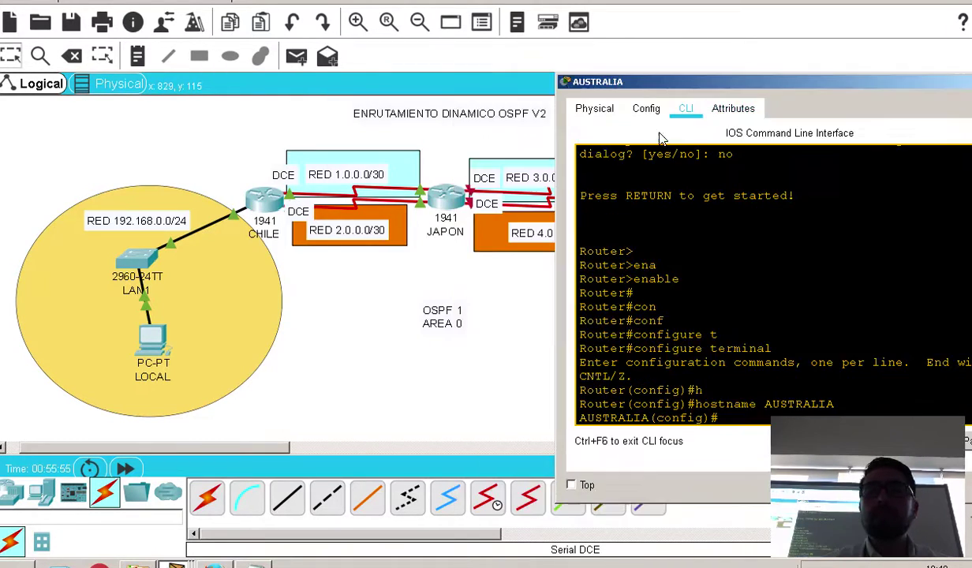
pyautogui.moveTo(620, 104); pyautogui.dragTo(529, 44)
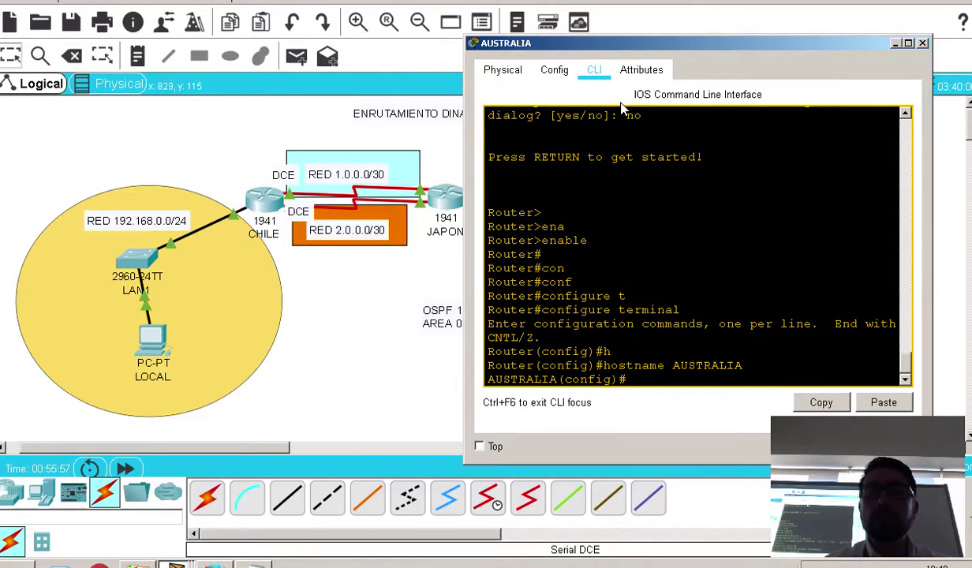
pyautogui.write('in')
pyautogui.press('Tab')
pyautogui.write('s')
pyautogui.press('Tab')
pyautogui.write('0/0')
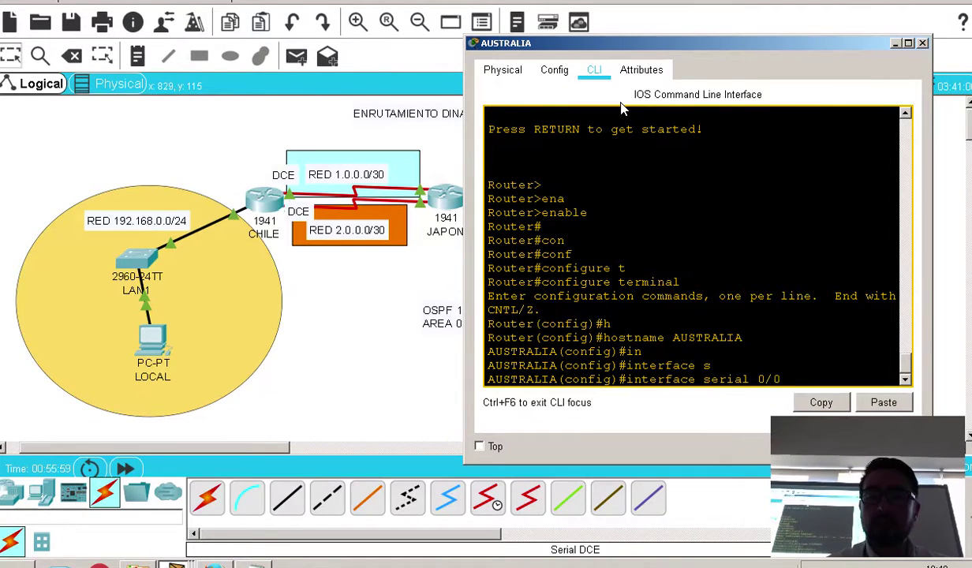
pyautogui.write('/0')
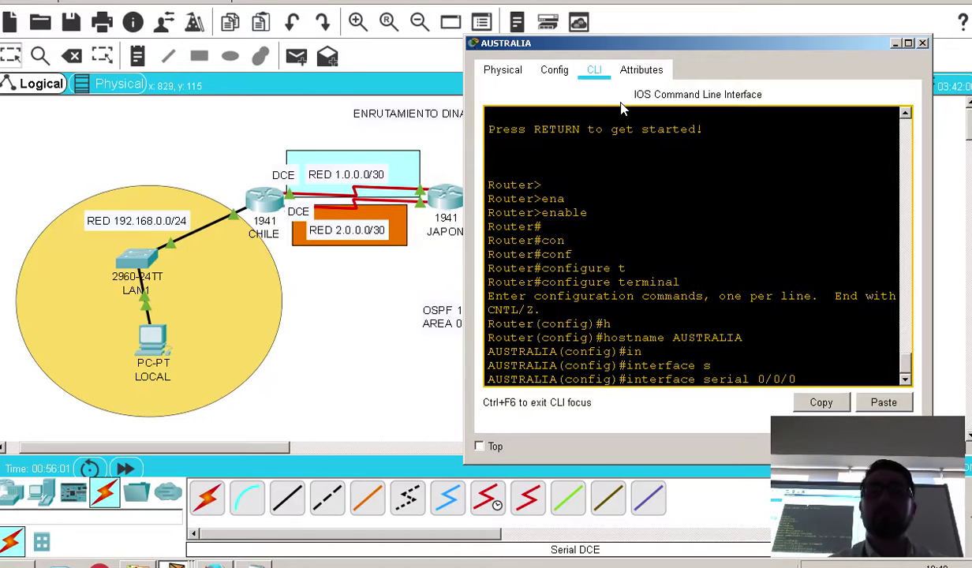
pyautogui.press('Return')
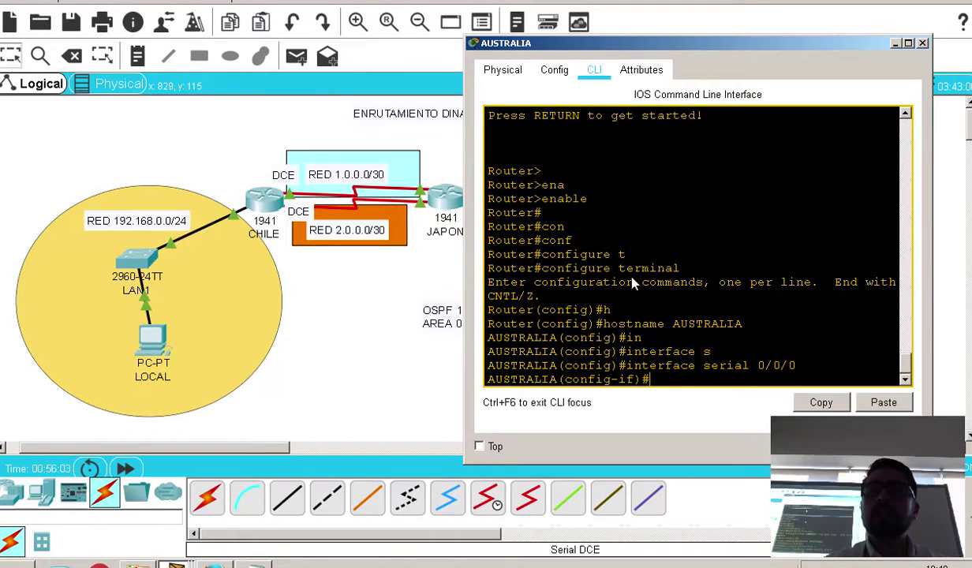
# Enable AUSTRALIA's serial 0/0/0 with no shutdown and check its link to JAPON in the topology
pyautogui.moveTo(555, 43); pyautogui.dragTo(580, 313)
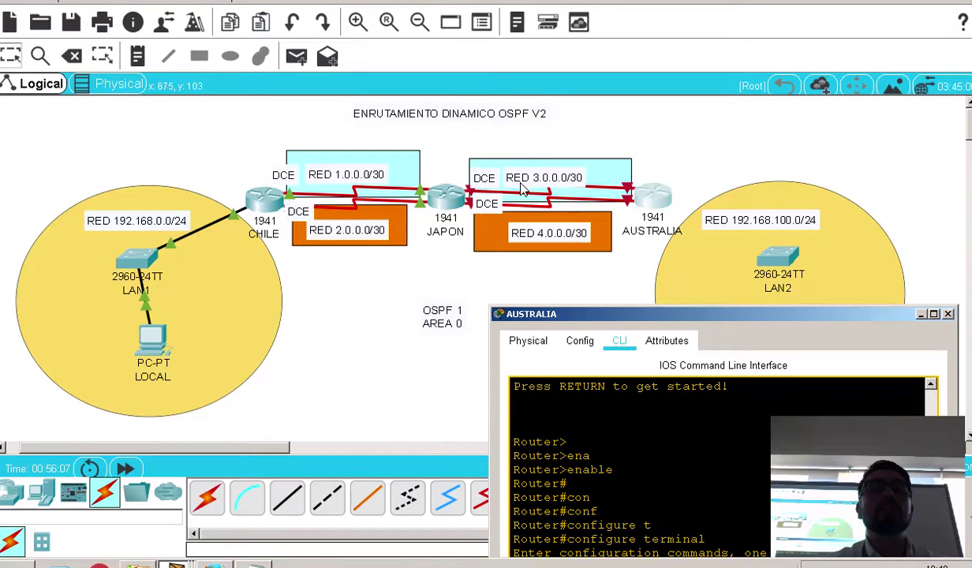
pyautogui.moveTo(659, 309); pyautogui.dragTo(561, 116)
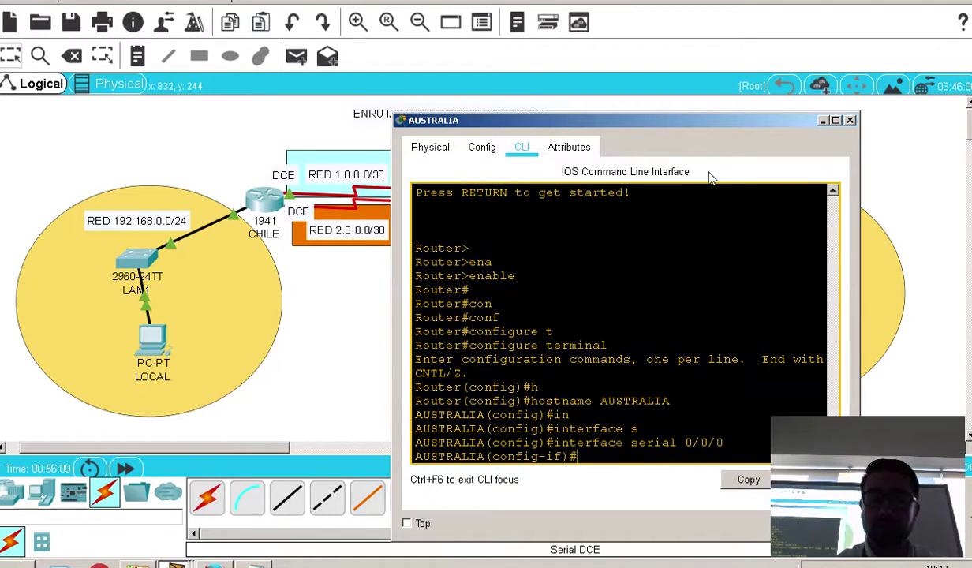
pyautogui.write('no sh')
pyautogui.press('Tab')
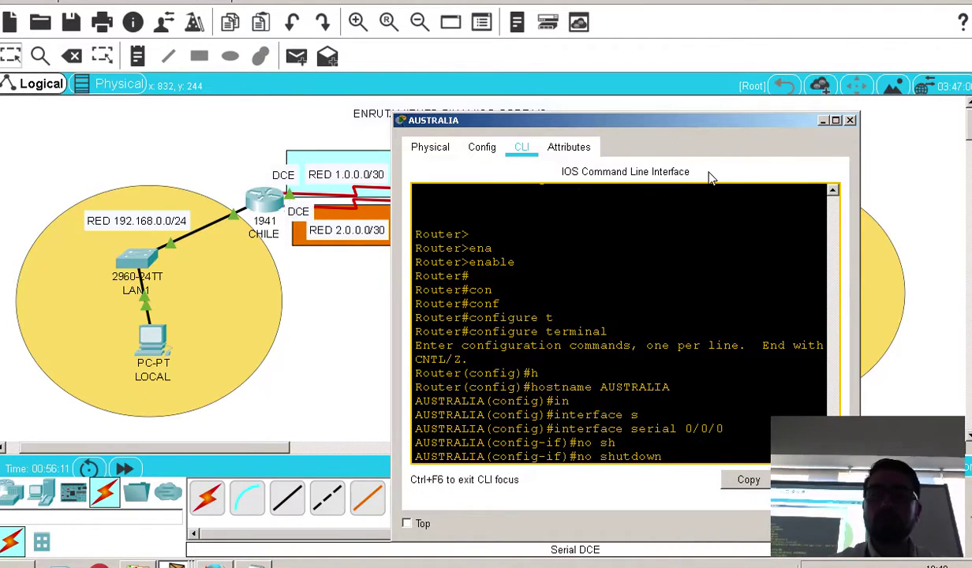
pyautogui.press('Return')
pyautogui.moveTo(749, 121); pyautogui.dragTo(713, 297)
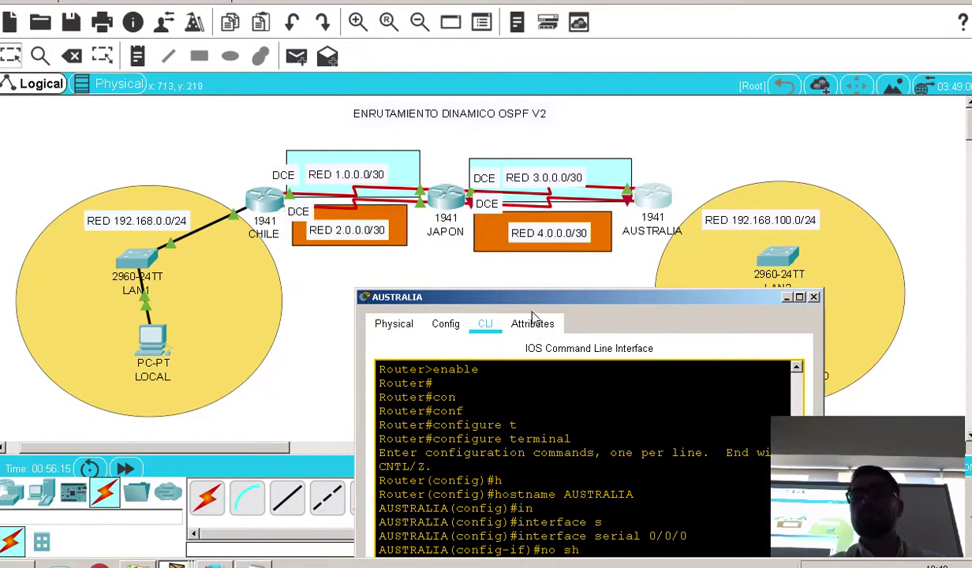
pyautogui.moveTo(588, 298); pyautogui.dragTo(313, 108)
pyautogui.press('Return')
pyautogui.press('Return')
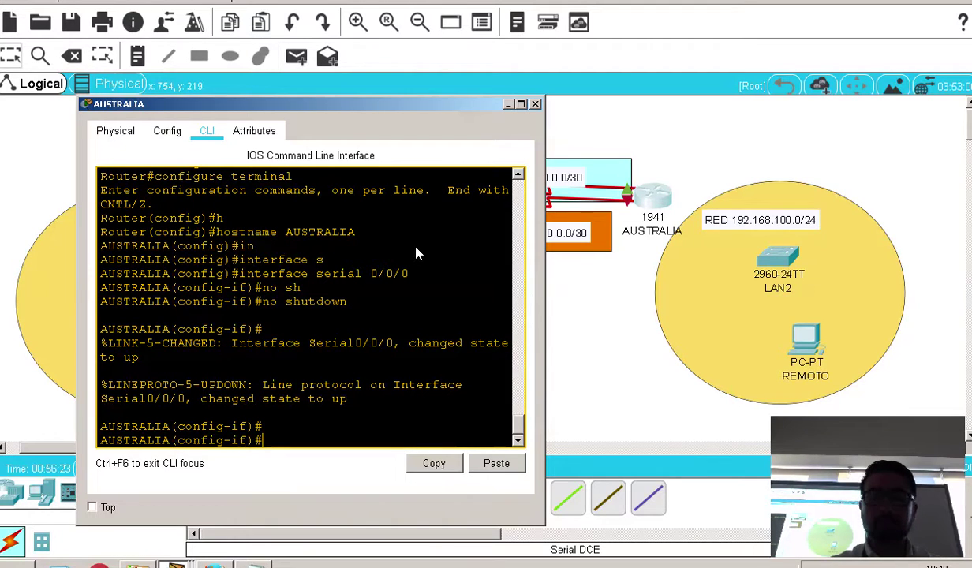
# Assign serial 0/0/0 the IP address 3.0.0.2 with mask 255.255.255.252 and exit its interface configuration
pyautogui.write('ip ad')
pyautogui.press('Tab')
pyautogui.write('3')
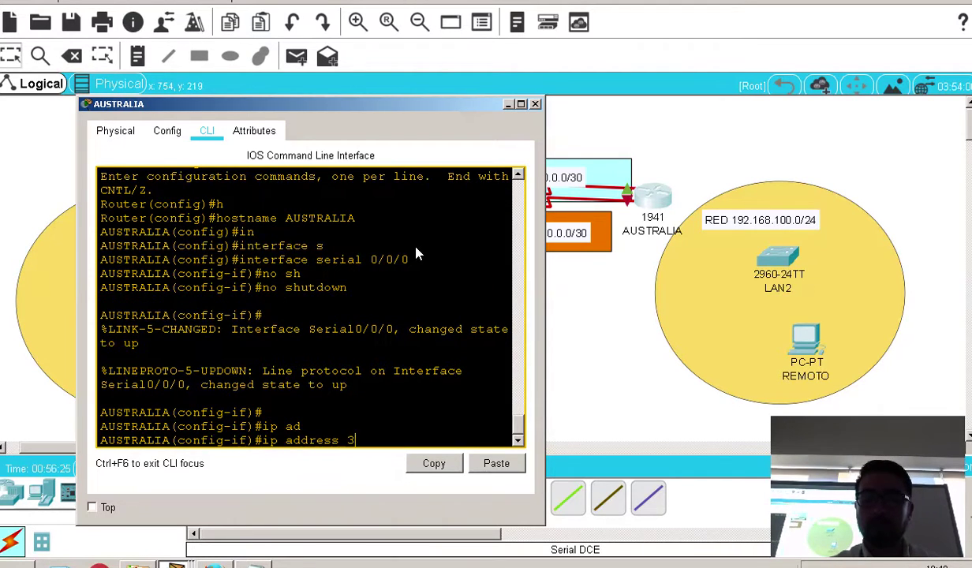
pyautogui.write('.0.0.2 255')
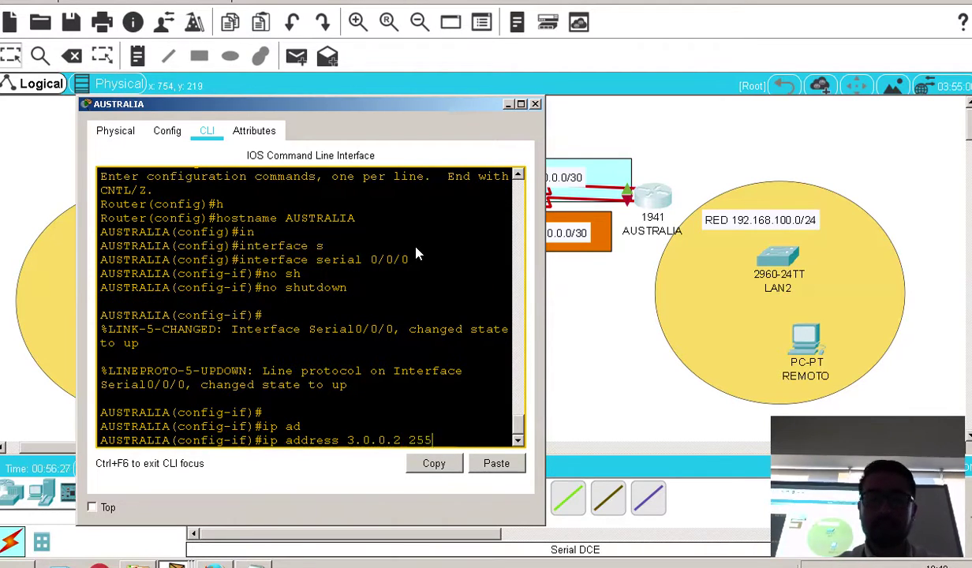
pyautogui.write('.255.255.252')
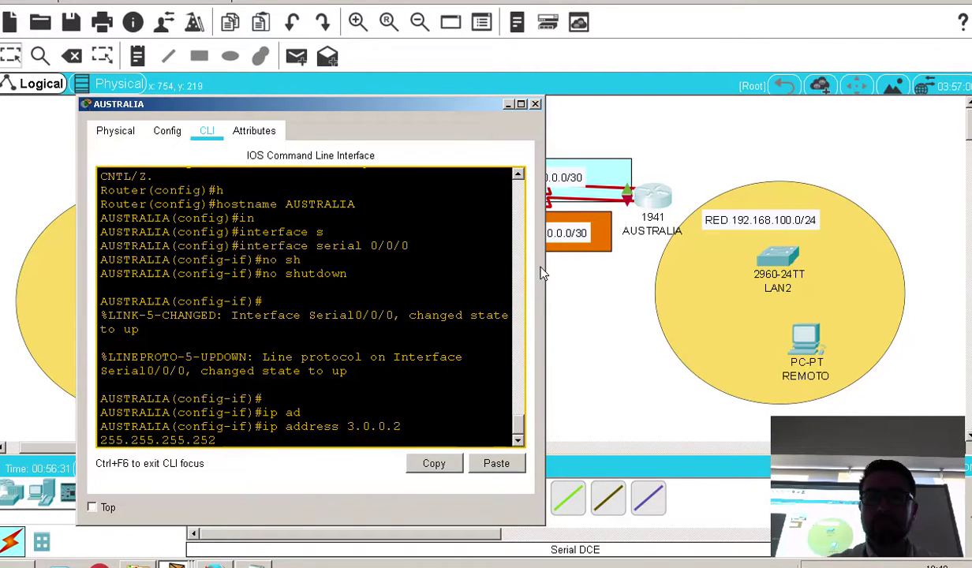
pyautogui.moveTo(545, 269); pyautogui.dragTo(649, 263)
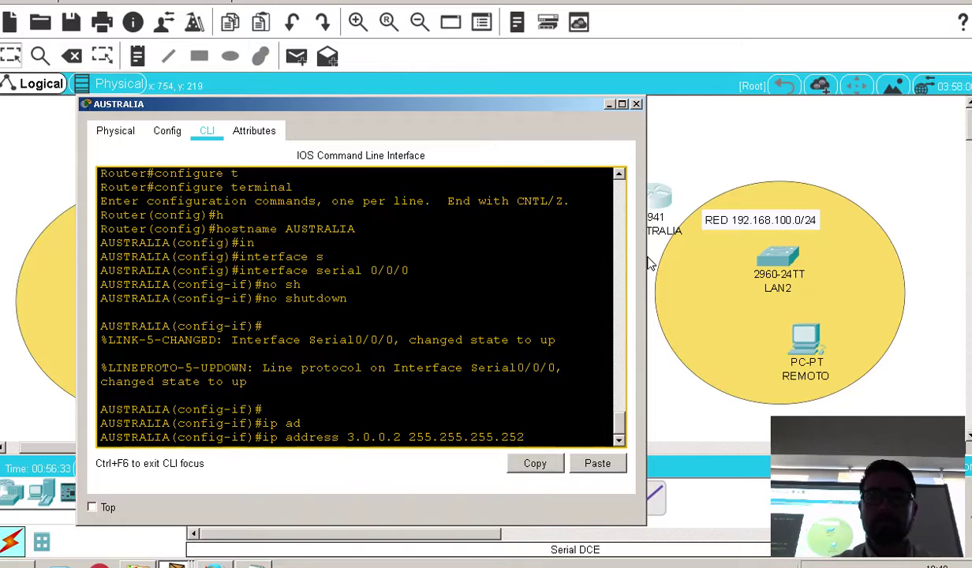
pyautogui.press('Return')
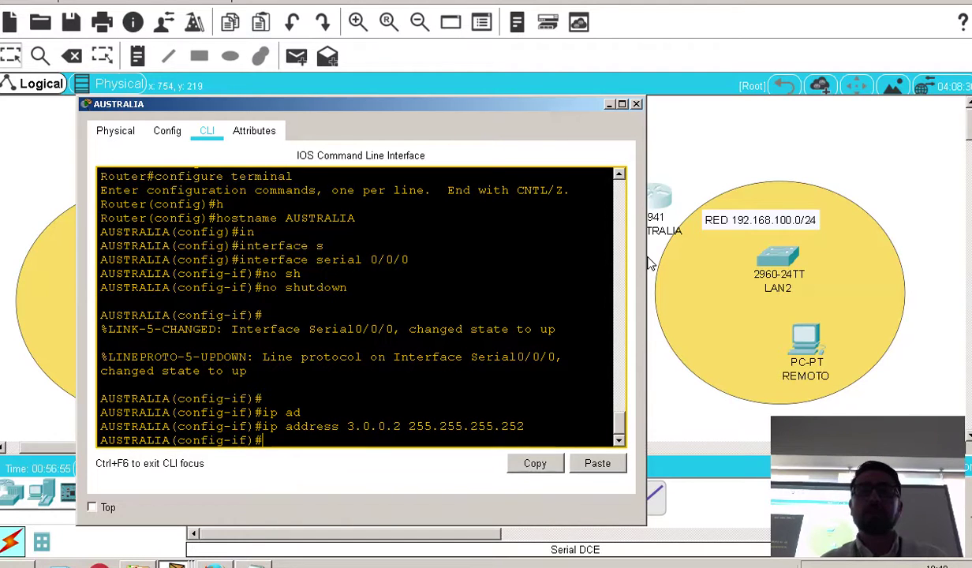
pyautogui.write('exit')
pyautogui.press('Return')
pyautogui.press('Return')
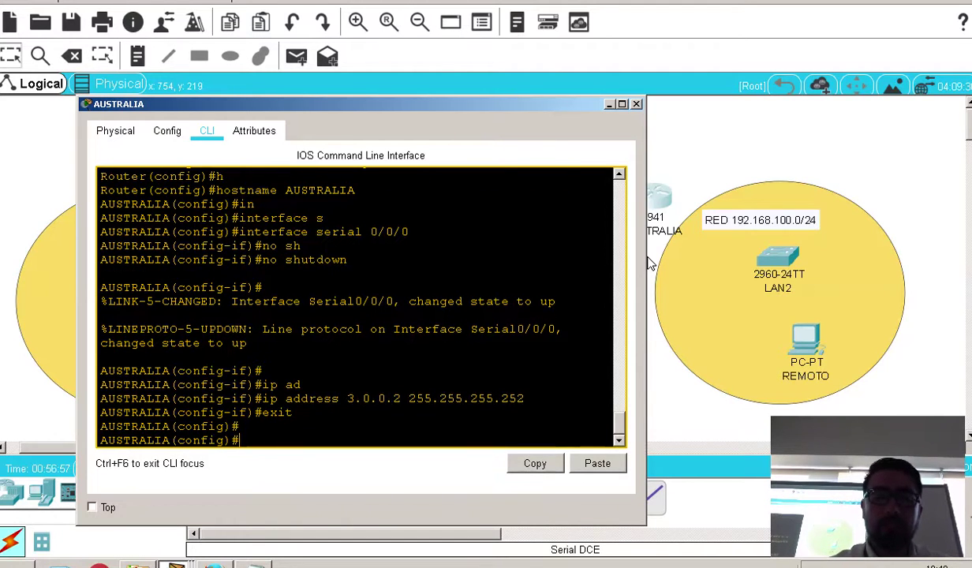
# Enter interface configuration mode for serial 0/0/1 on AUSTRALIA
pyautogui.write('in')
pyautogui.press('Tab')
pyautogui.write('s')
pyautogui.press('Tab')
pyautogui.write('0/')
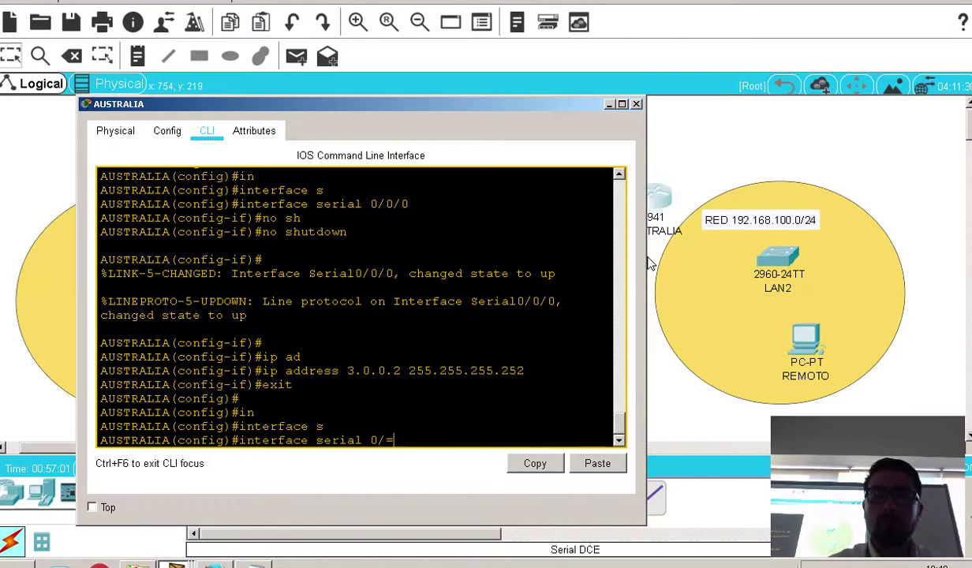
pyautogui.write('0/1')
pyautogui.press('Return')
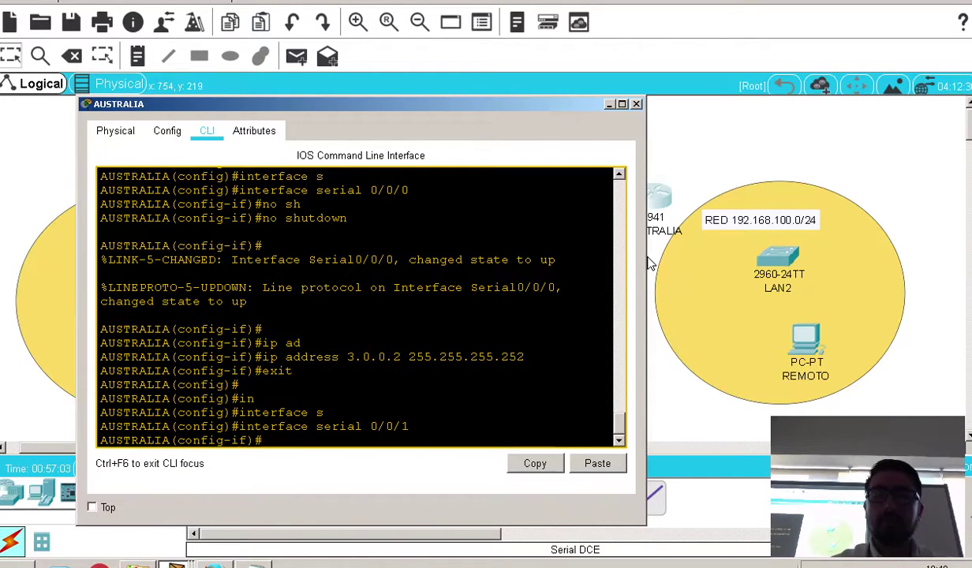
# Enable serial 0/0/1 with no shutdown and check the second JAPON–AUSTRALIA link in the topology
pyautogui.moveTo(526, 107); pyautogui.dragTo(522, 418)
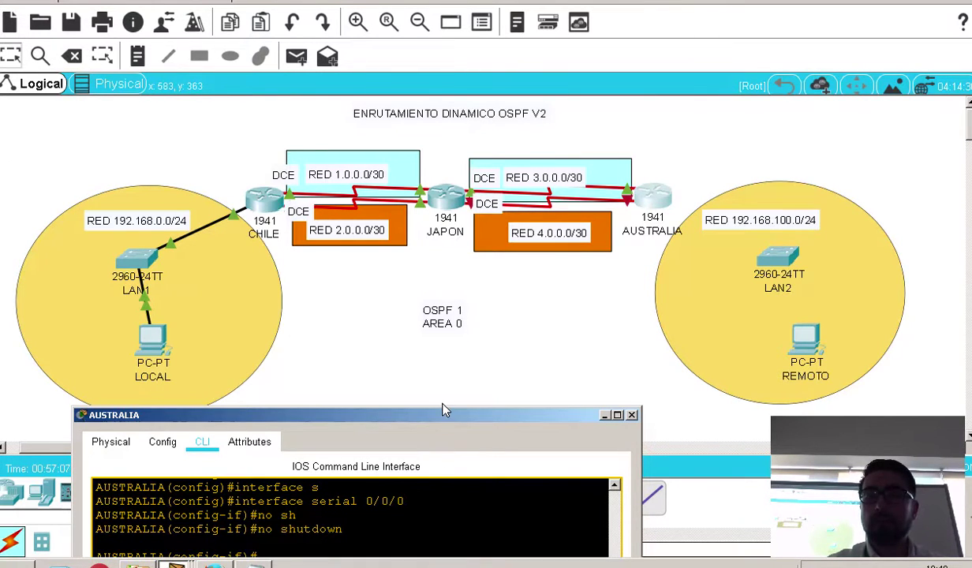
pyautogui.moveTo(442, 415); pyautogui.dragTo(450, 149)
pyautogui.write('no sh')
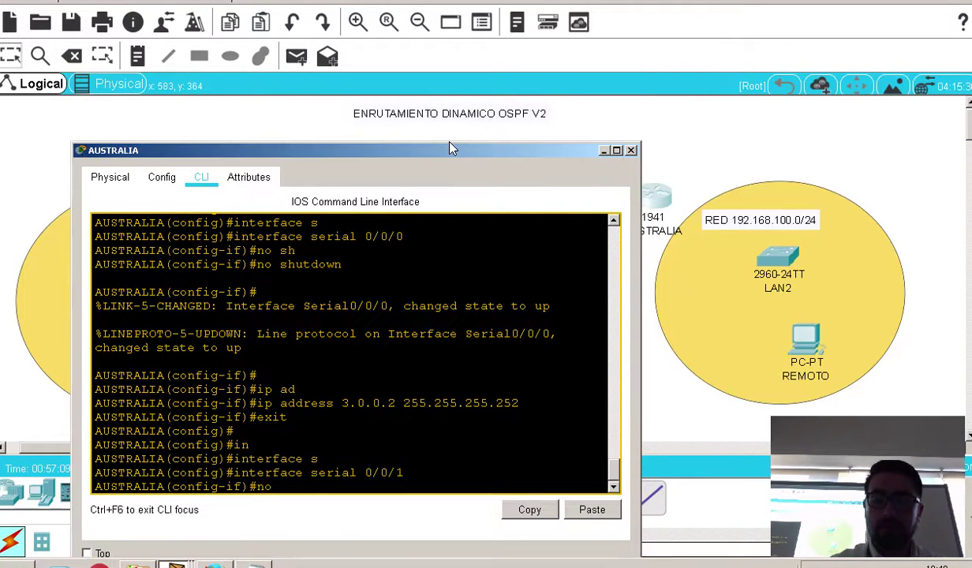
pyautogui.press('Tab')
pyautogui.press('Return')
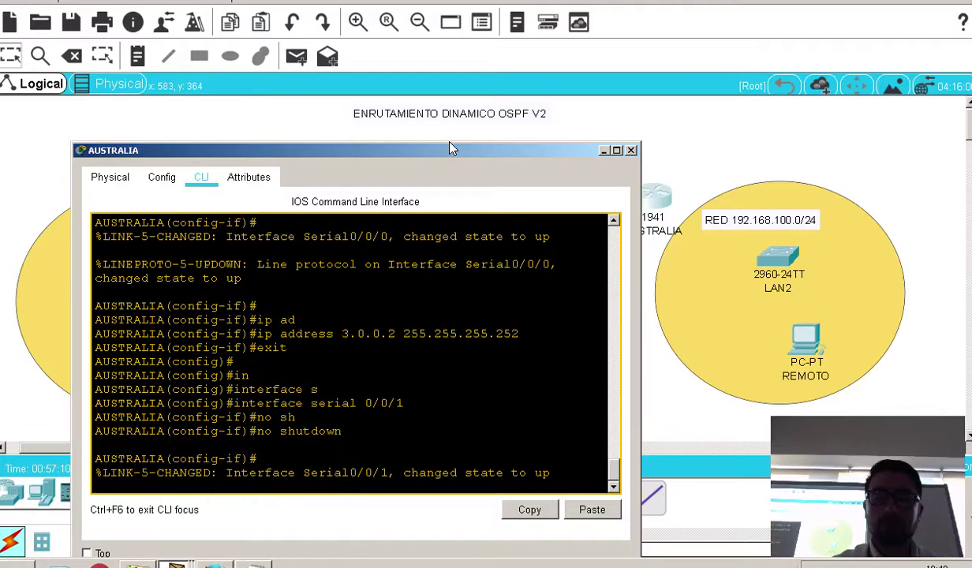
pyautogui.click(528, 134)
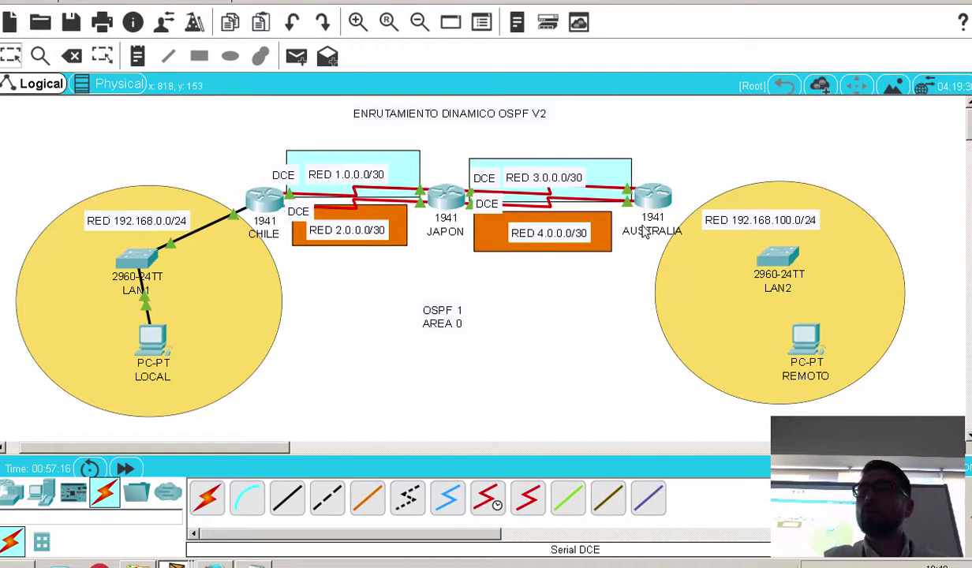
pyautogui.click(637, 194)
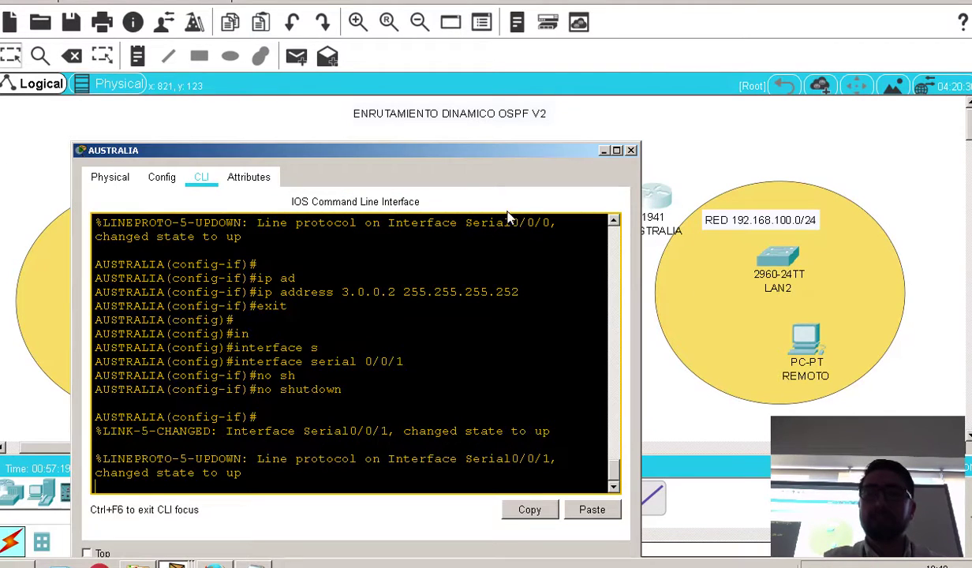
# Assign serial 0/0/1 the IP address 4.0.0.2 with mask 255.255.255.252, then check the JAPON–AUSTRALIA link ports in the topology
pyautogui.moveTo(473, 147); pyautogui.dragTo(499, 79)
pyautogui.press('Return')
pyautogui.press('Return')
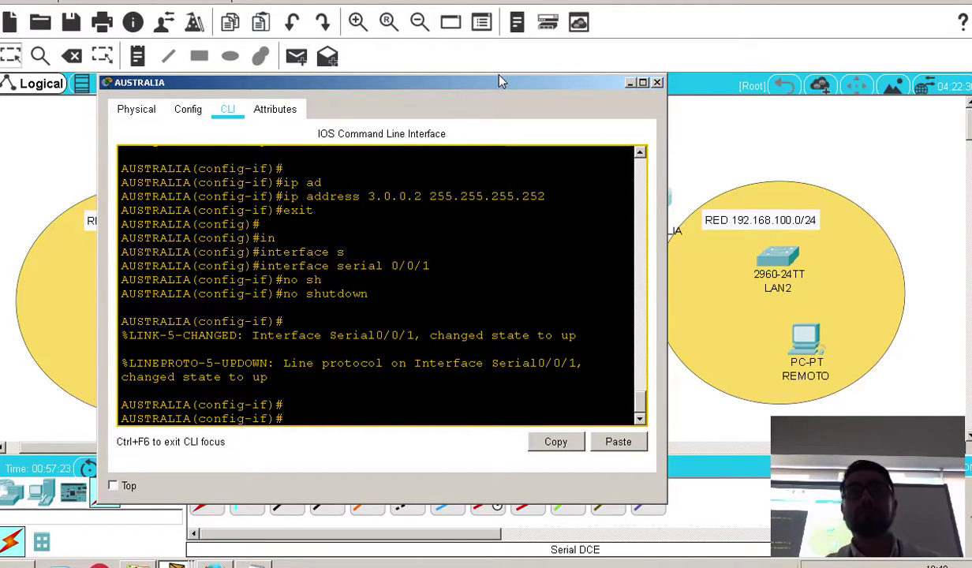
pyautogui.write('ip ad')
pyautogui.press('Tab')
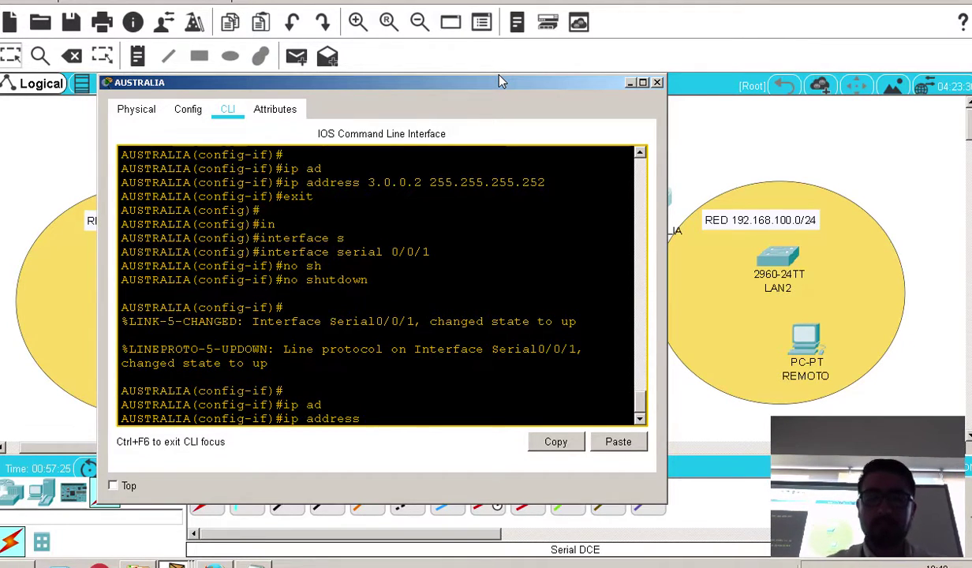
pyautogui.write('4.0.0.2 255.')
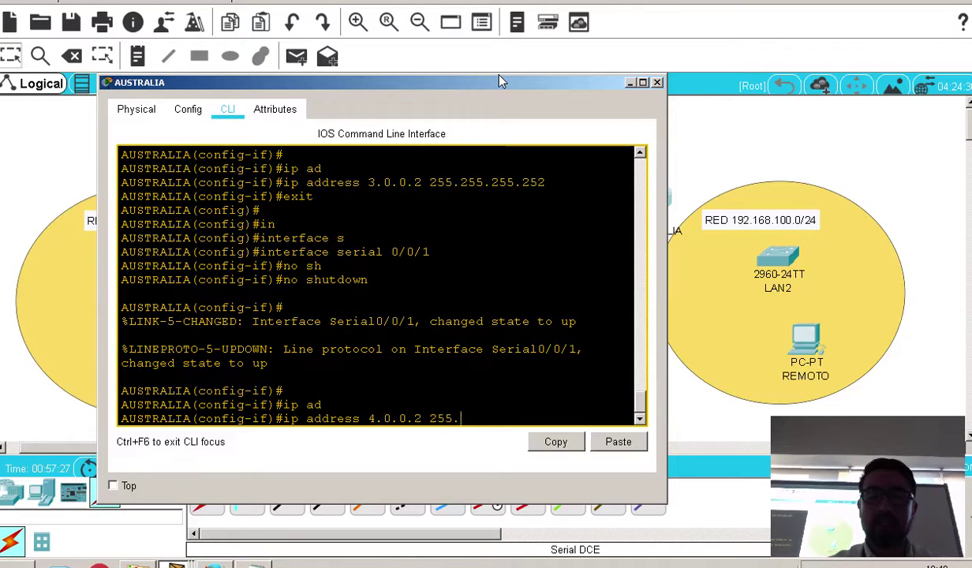
pyautogui.write('255.255.252')
pyautogui.press('Return')
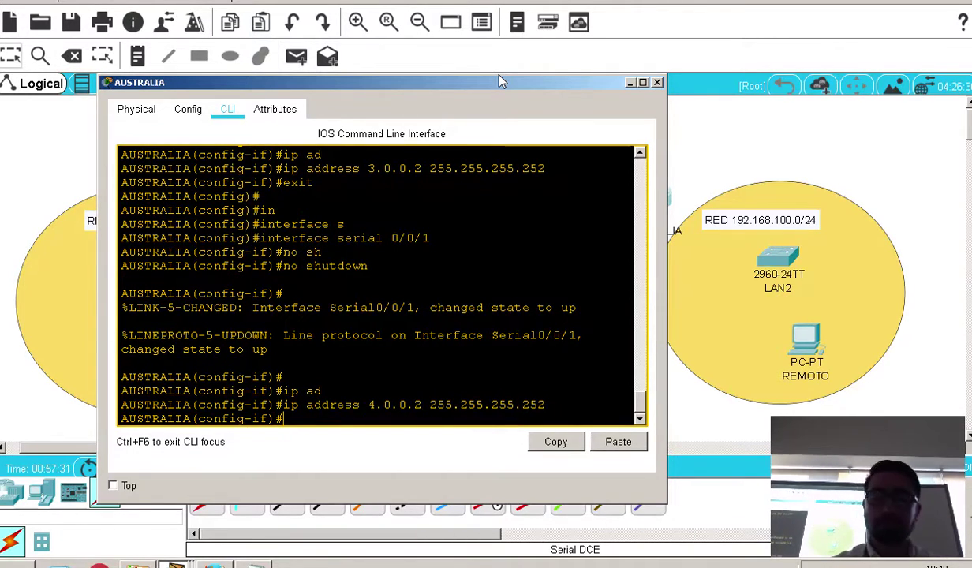
pyautogui.click(706, 119)
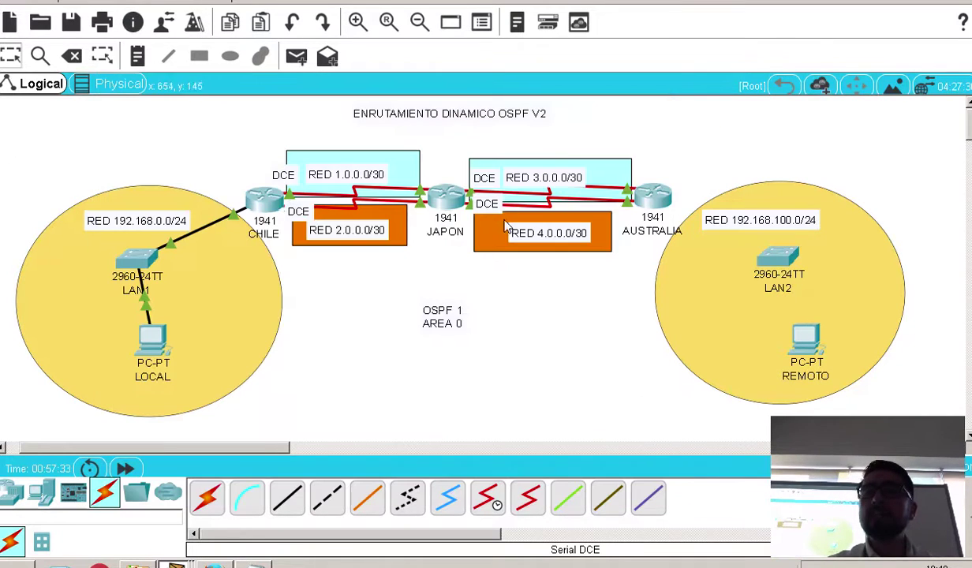
pyautogui.moveTo(643, 194)
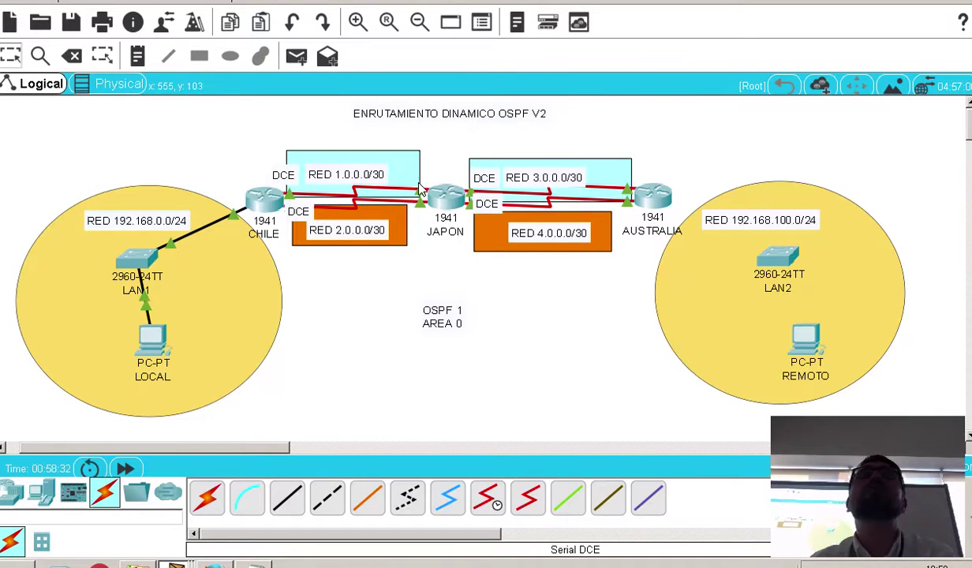
pyautogui.moveTo(511, 207)
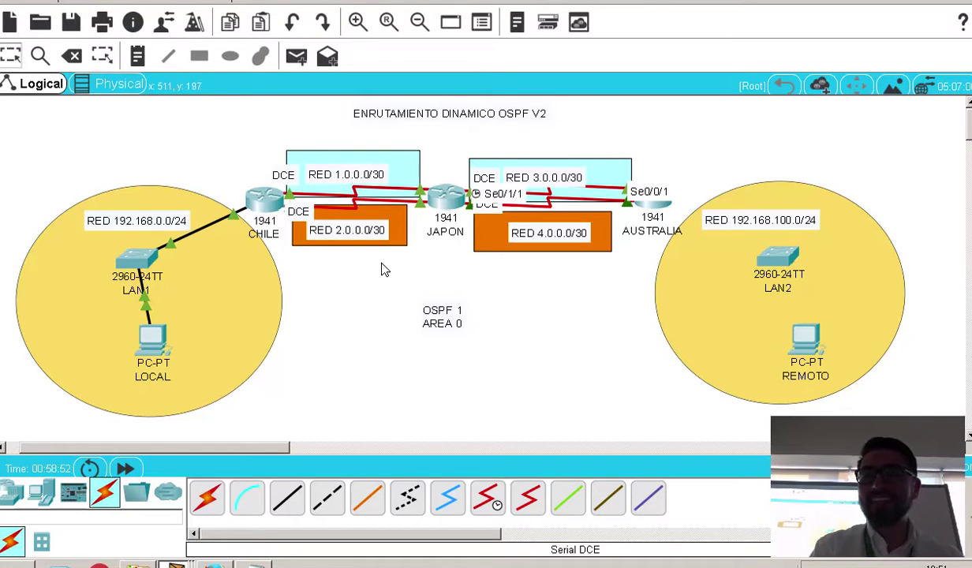
# Exit the serial 0/0/1 configuration on AUSTRALIA and enter interface configuration mode for gigabitEthernet 0/0
pyautogui.click(646, 200)
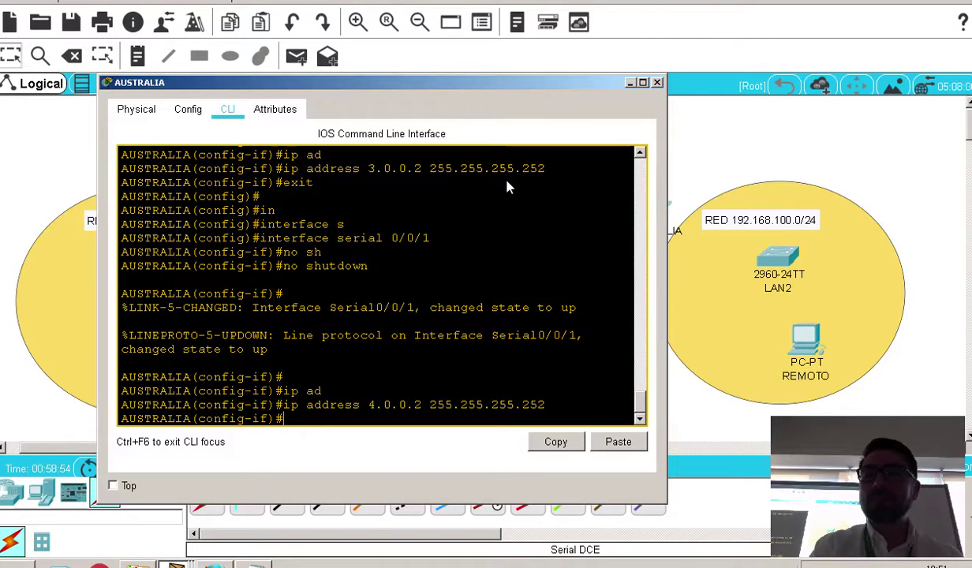
pyautogui.write('exit')
pyautogui.press('Return')
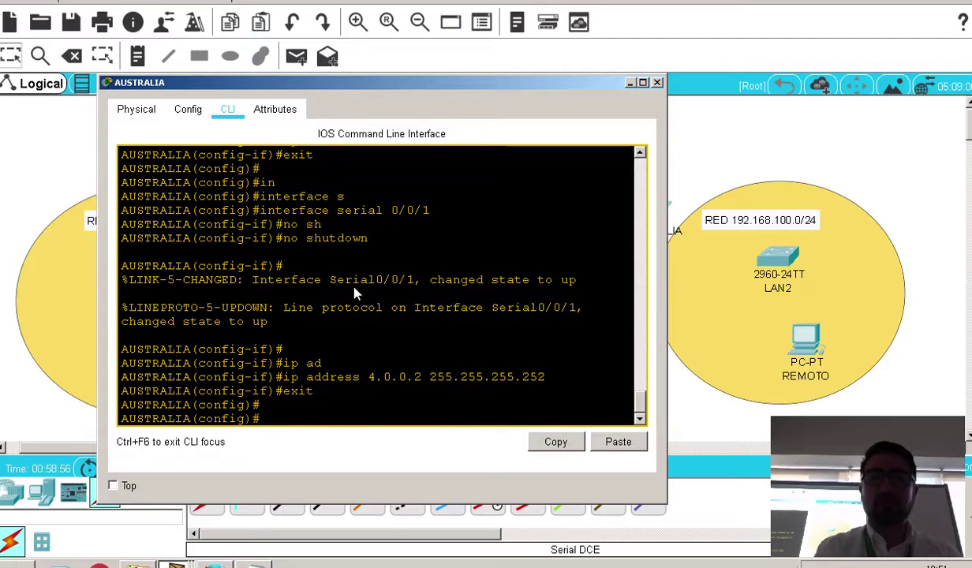
pyautogui.write('in')
pyautogui.press('Tab')
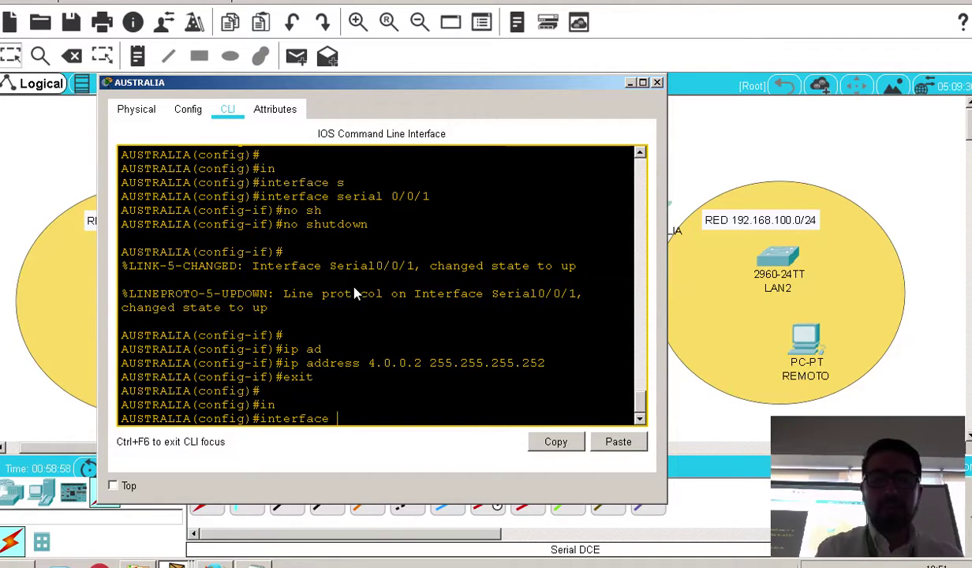
pyautogui.write('g')
pyautogui.press('Tab')
pyautogui.write('0/0')
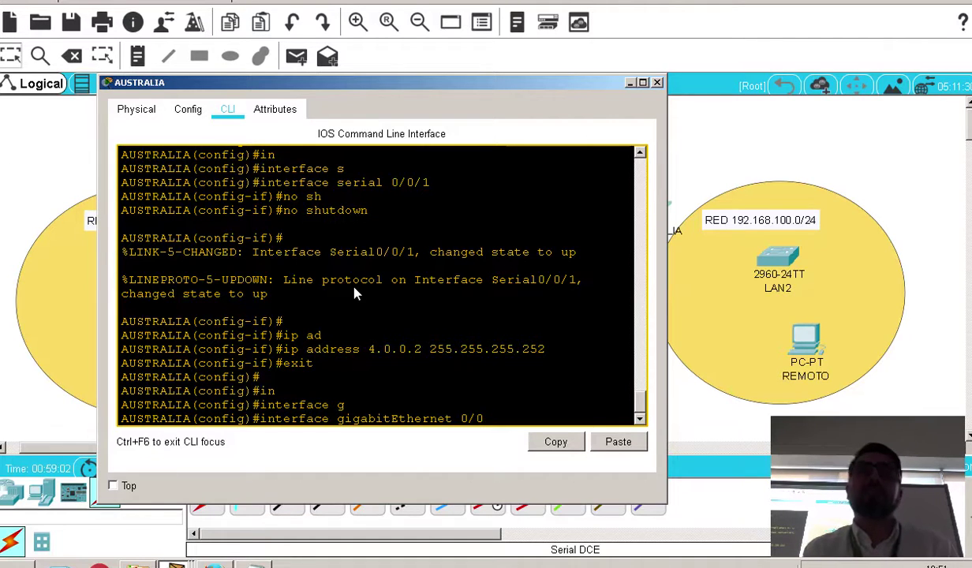
pyautogui.press('Return')
# Enable AUSTRALIA's gigabitEthernet 0/0 with no shutdown
pyautogui.write('no sh')
pyautogui.press('Tab')
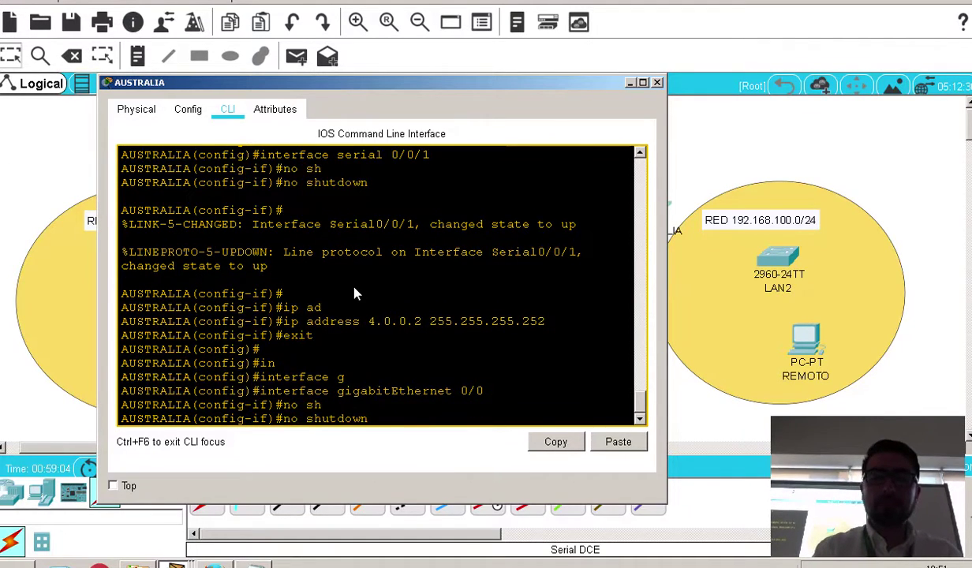
pyautogui.press('Return')
# Assign gigabitEthernet 0/0 on AUSTRALIA the IP address 192.168.100.1 with mask 255.255.255.0
pyautogui.write('ip ad')
pyautogui.press('Tab')
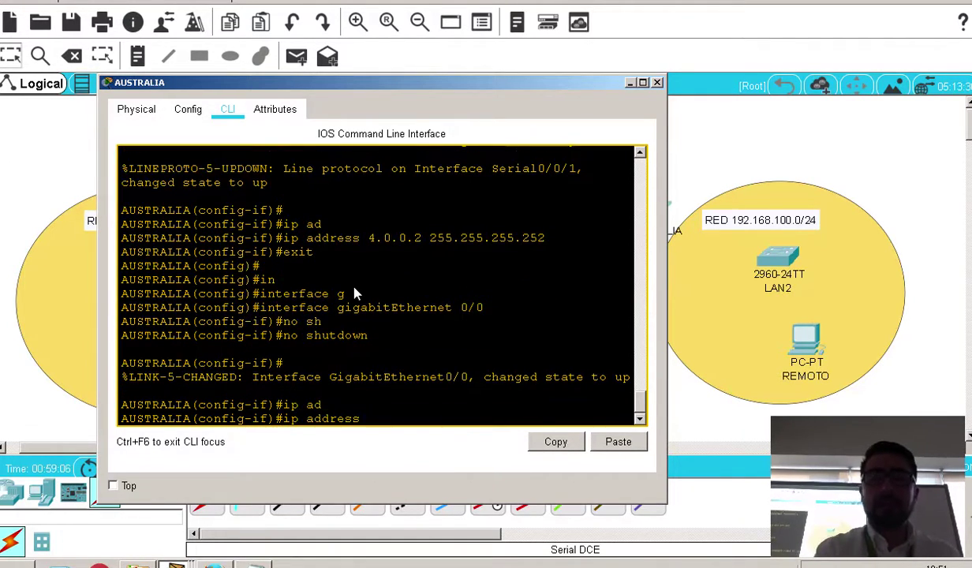
pyautogui.moveTo(288, 88); pyautogui.dragTo(219, 93)
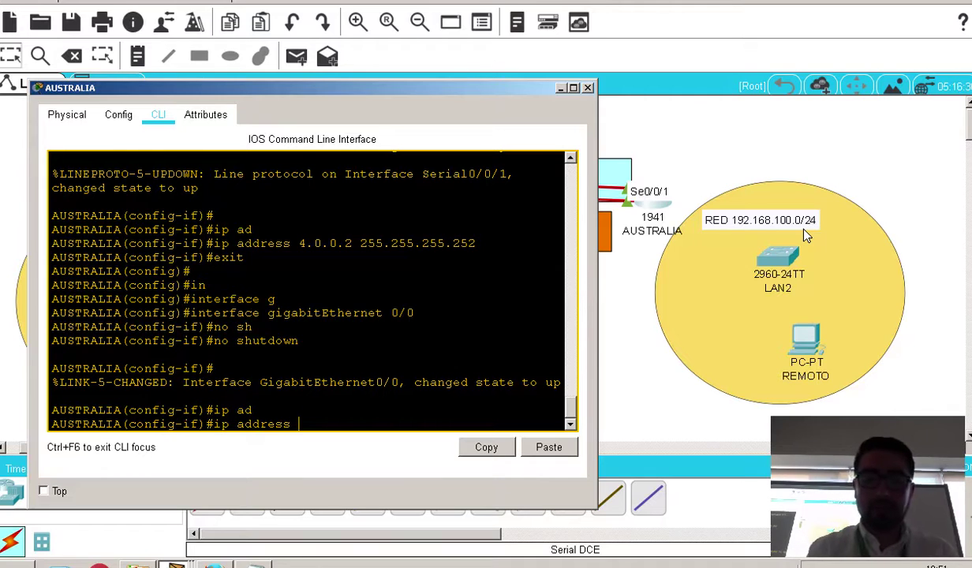
pyautogui.write('192.168.100.1')
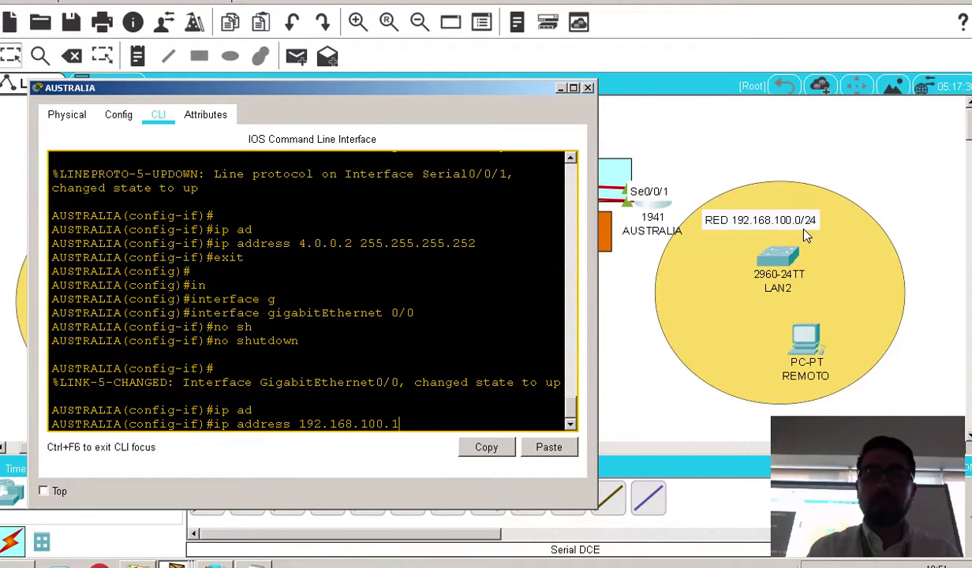
pyautogui.write(' 255.255.255.2')
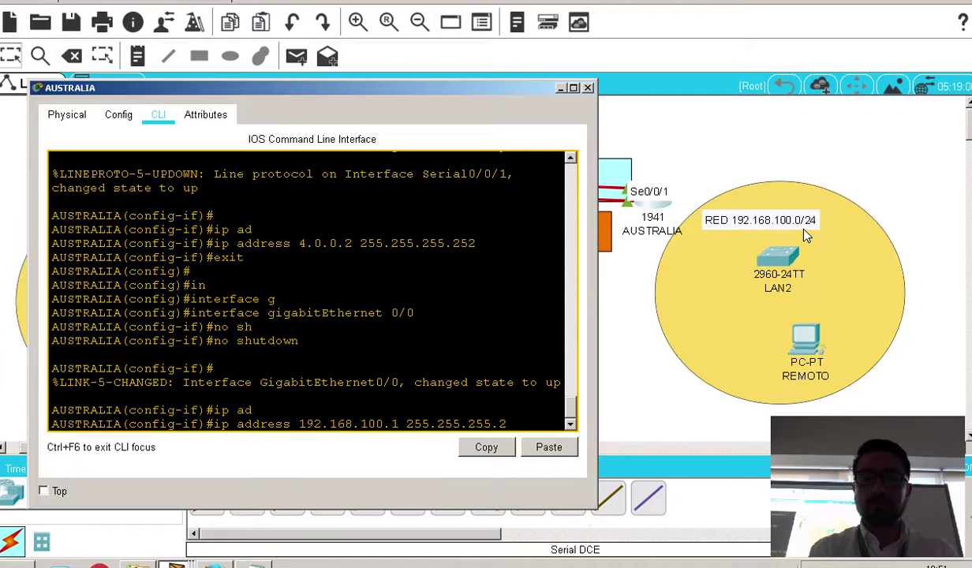
pyautogui.press('BackSpace')
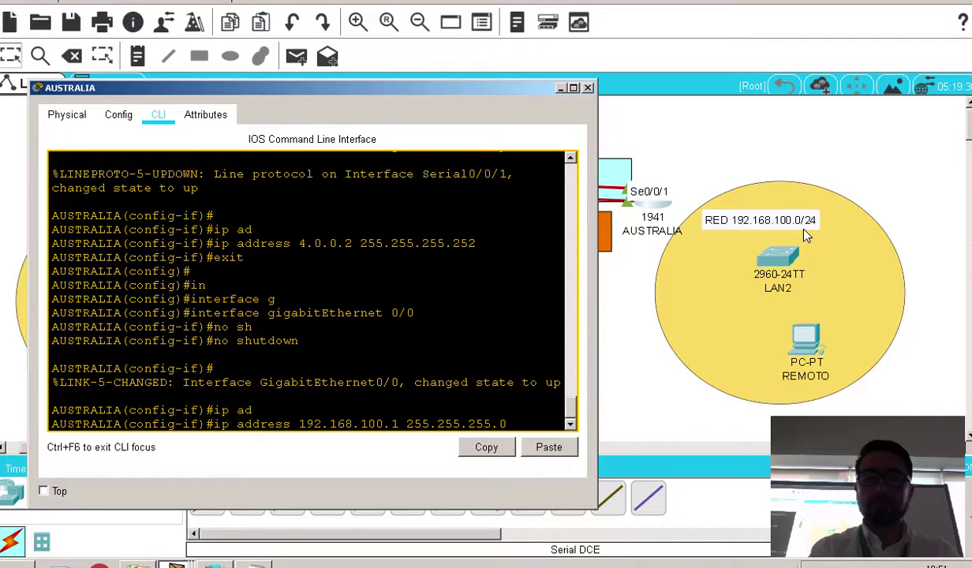
pyautogui.write('0')
pyautogui.press('Return')
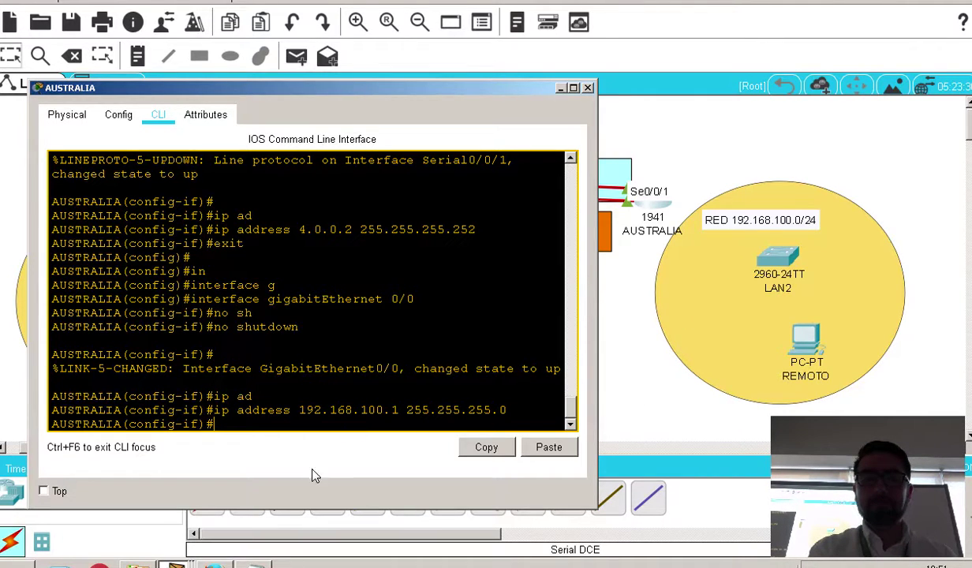
# Connect AUSTRALIA's GigabitEthernet0/0 to the LAN2 switch with a copper straight-through cable
pyautogui.click(629, 404)
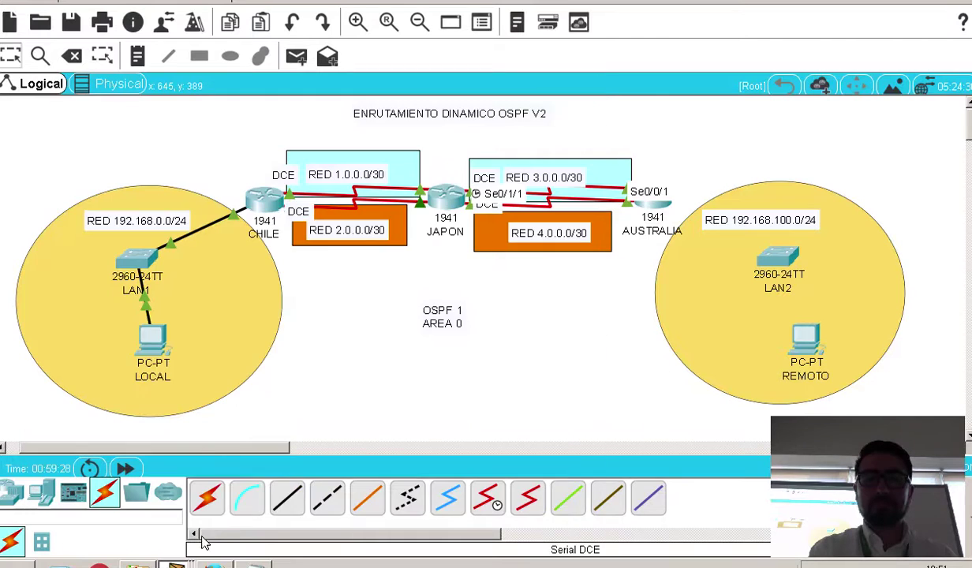
pyautogui.click(654, 211)
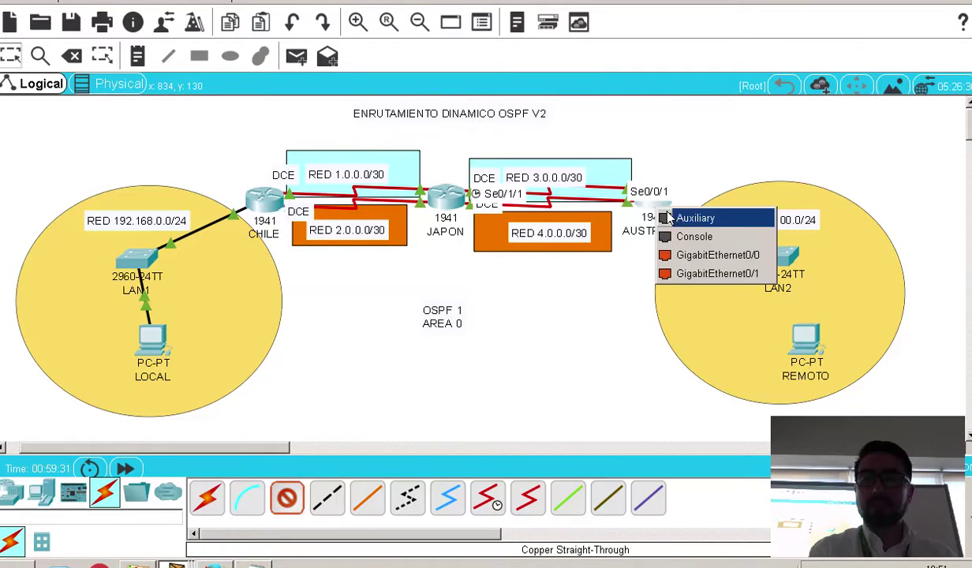
pyautogui.click(686, 254)
pyautogui.click(779, 257)
pyautogui.click(780, 57)
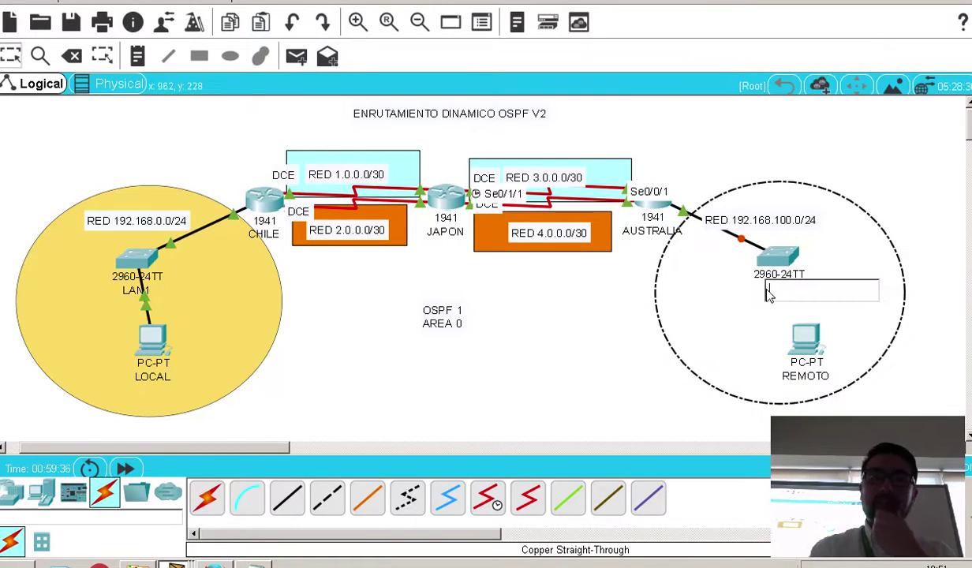
# Give the REMOTO PC the static IP address 192.168.100.254 with subnet mask 255.255.255.0
pyautogui.click(805, 343)
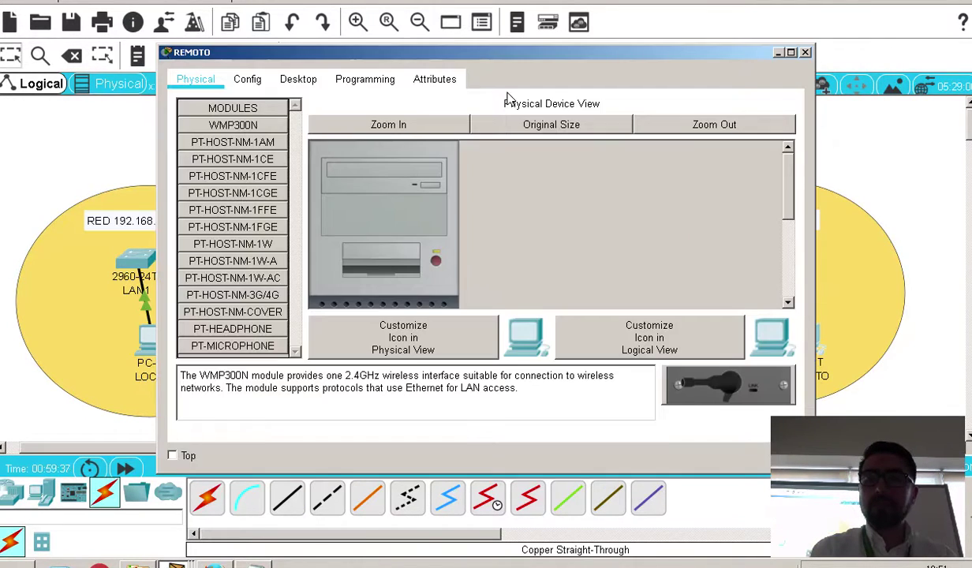
pyautogui.click(299, 79)
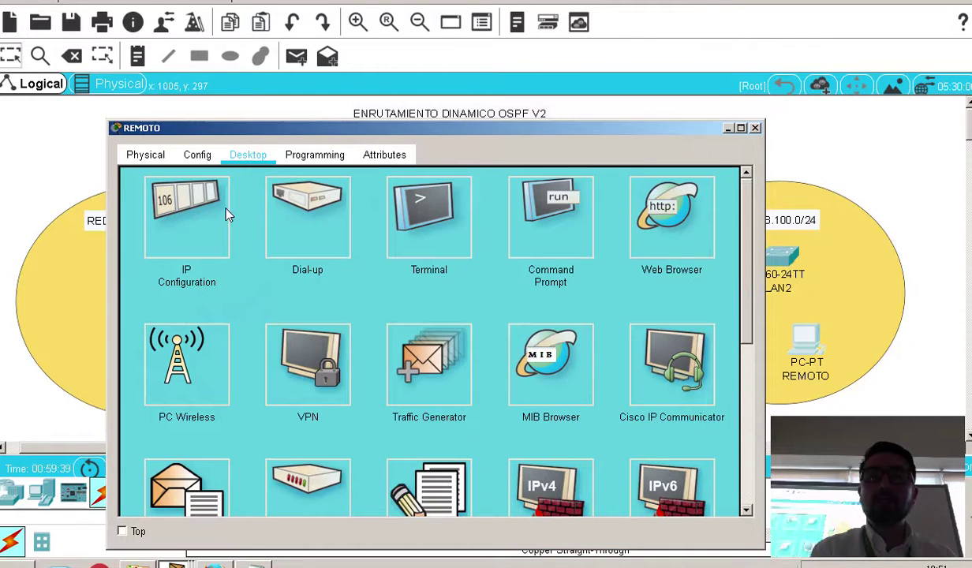
pyautogui.click(225, 214)
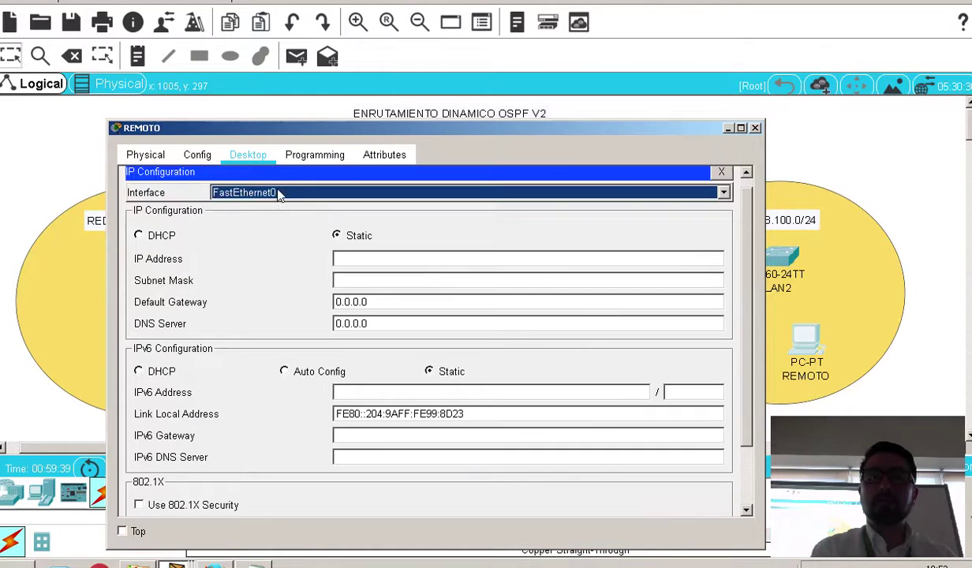
pyautogui.moveTo(367, 131); pyautogui.dragTo(245, 144)
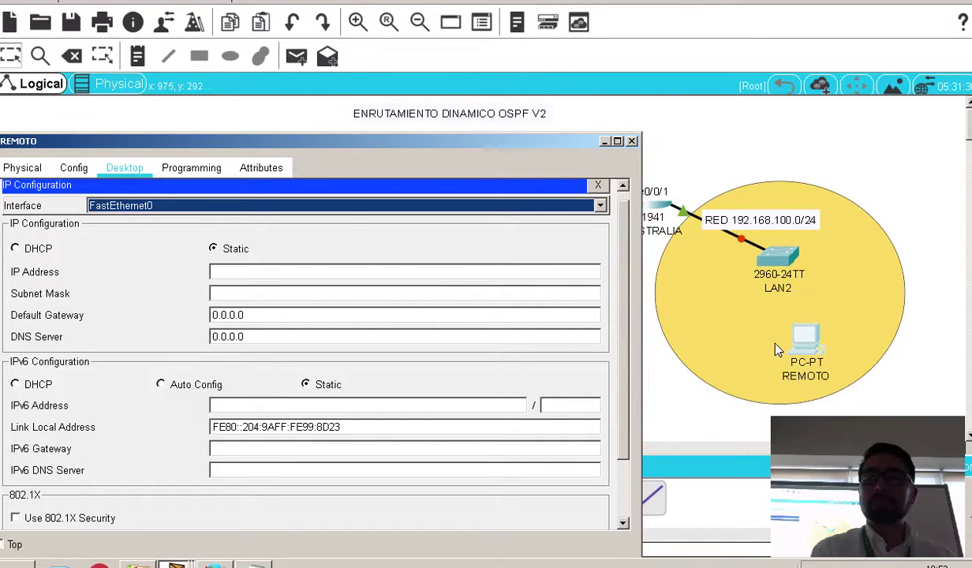
pyautogui.click(328, 274)
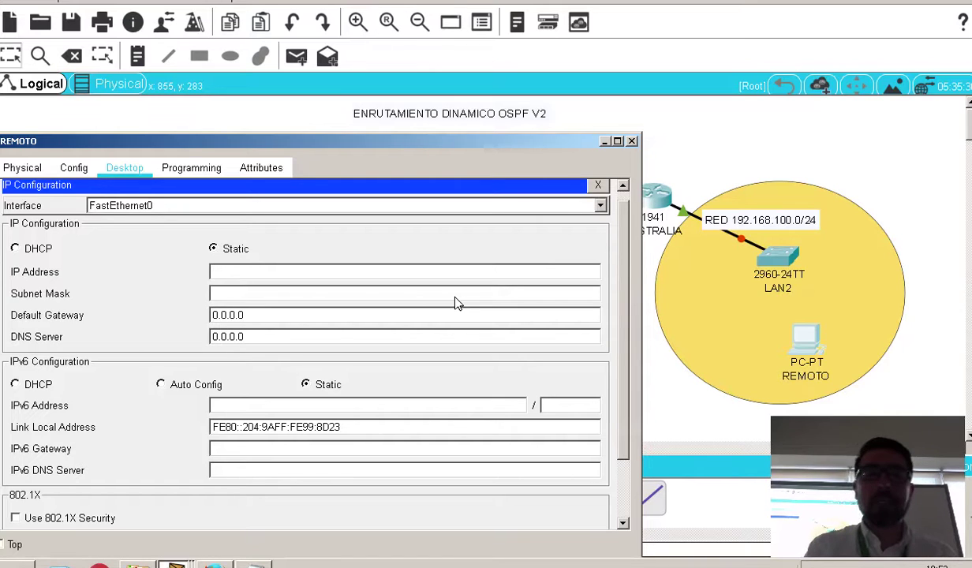
pyautogui.write('q9w')
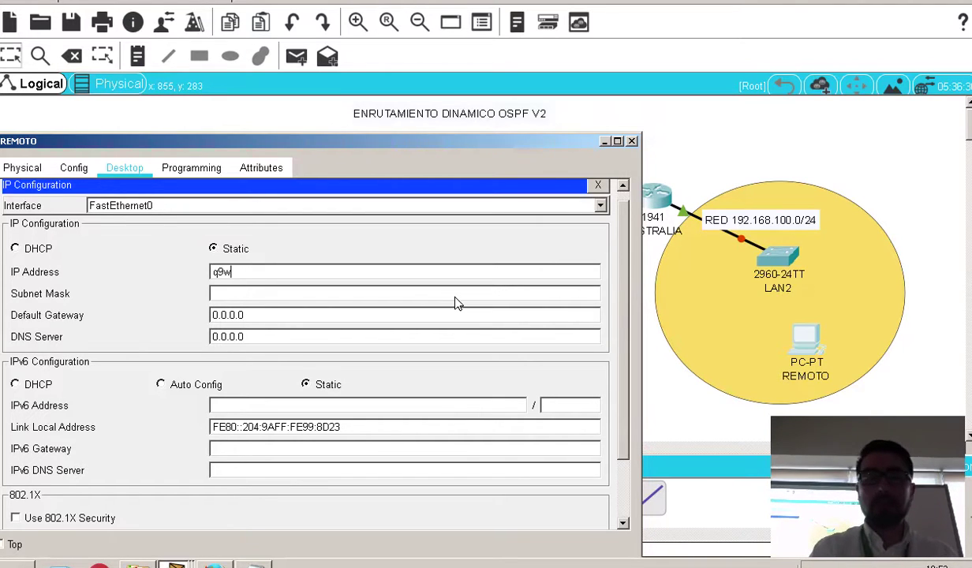
pyautogui.press('BackSpace')
pyautogui.press('BackSpace')
pyautogui.press('BackSpace')
pyautogui.write('192.16')
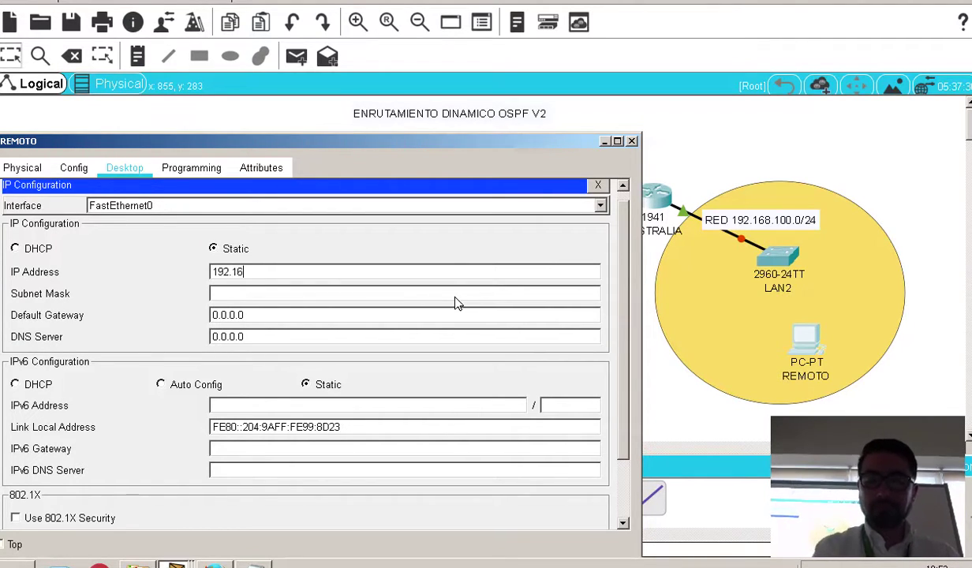
pyautogui.write('8.100.254')
pyautogui.press('Tab')
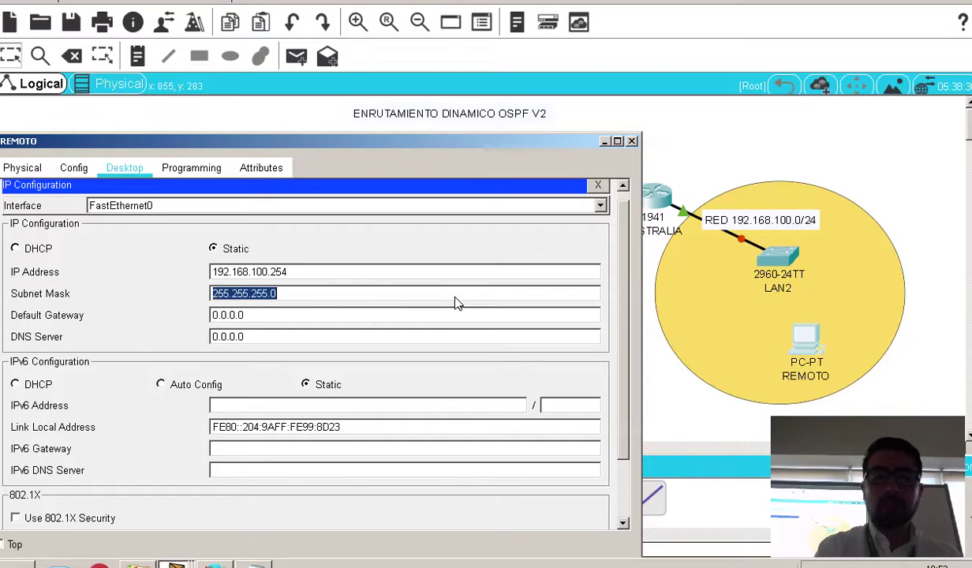
# Set REMOTO's default gateway to 192.168.100.1 and close its configuration window
pyautogui.press('Tab')
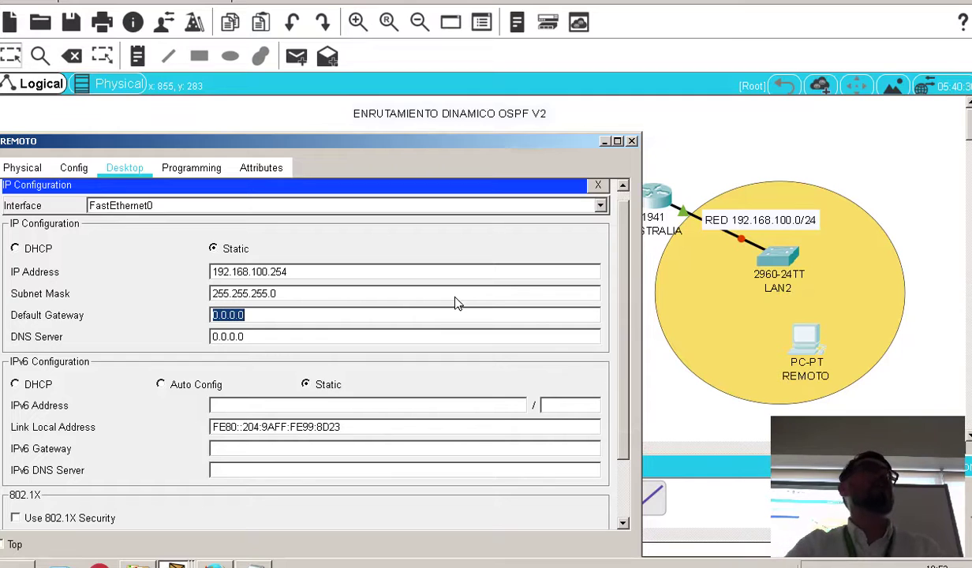
pyautogui.write('192.16')
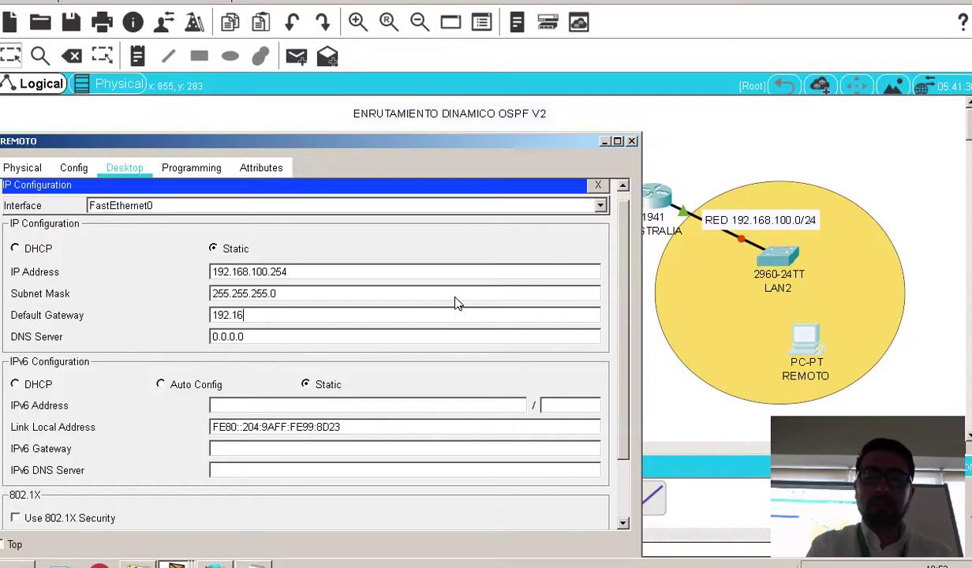
pyautogui.write('8.100.1')
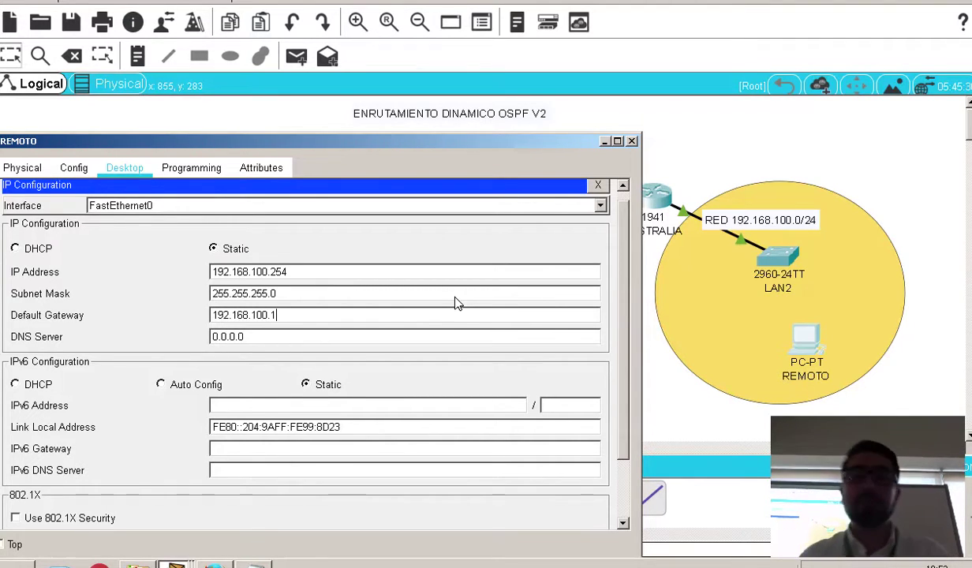
pyautogui.click(632, 142)
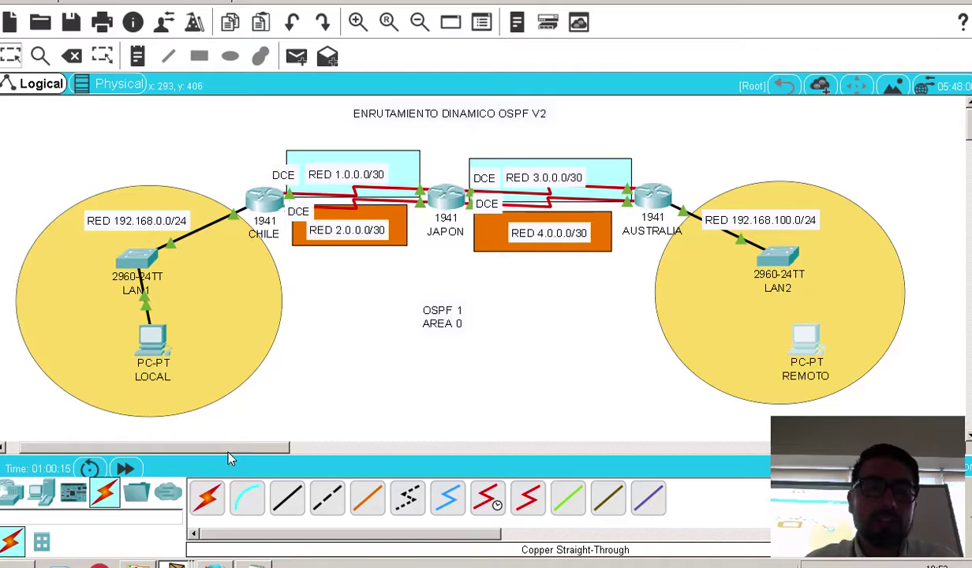
# Connect the REMOTO PC to FastEthernet0/24 on the LAN2 switch with a copper straight-through cable
pyautogui.click(286, 498)
pyautogui.click(806, 337)
pyautogui.click(833, 399)
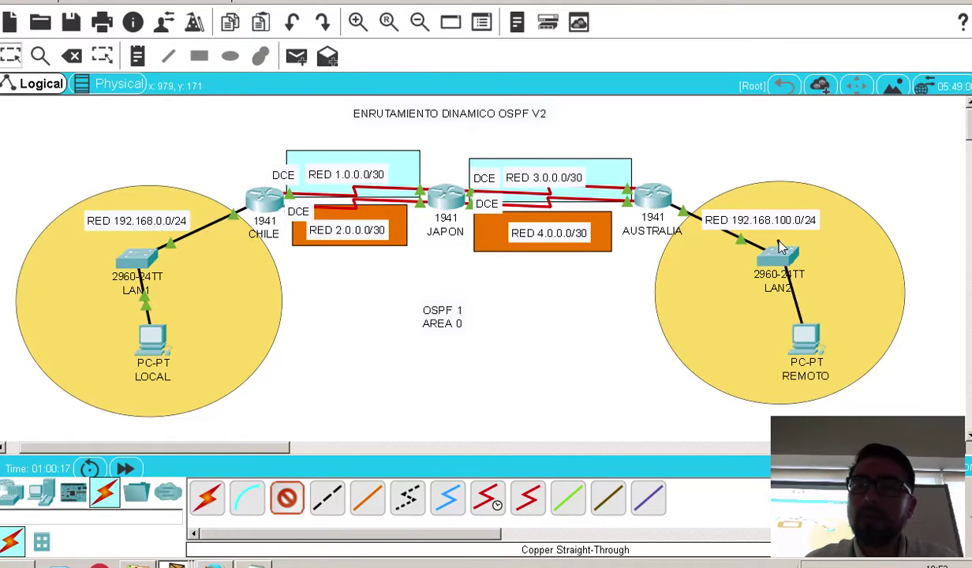
pyautogui.click(780, 258)
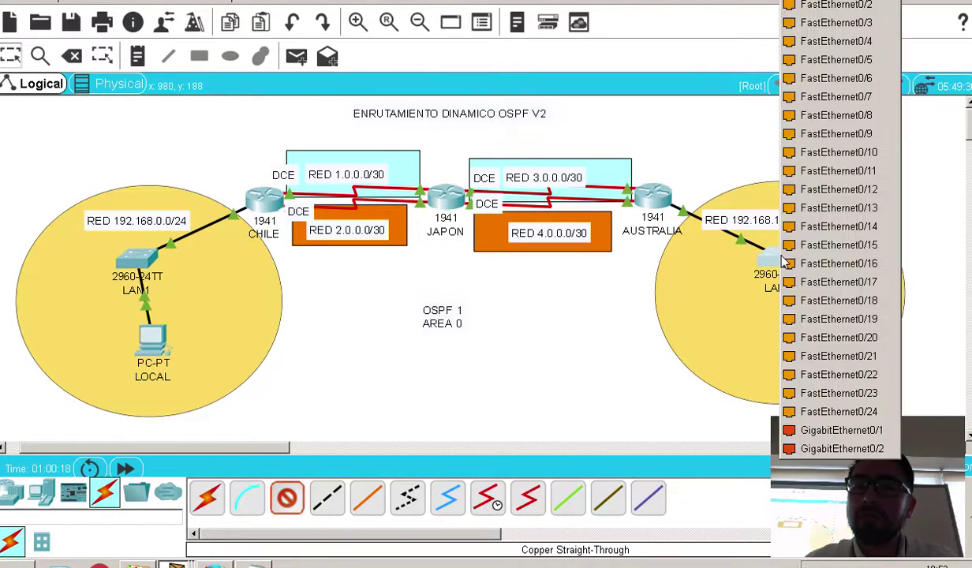
pyautogui.click(838, 411)
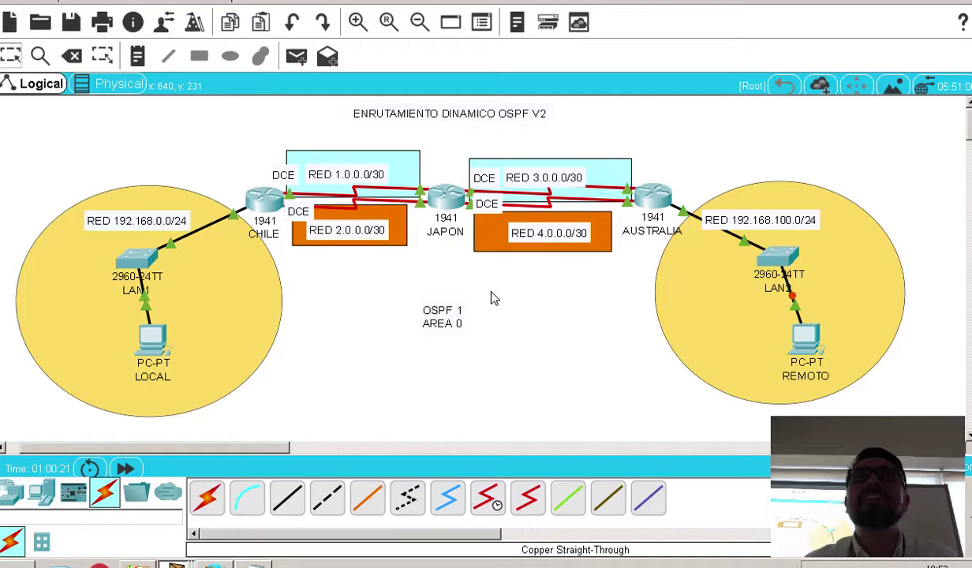